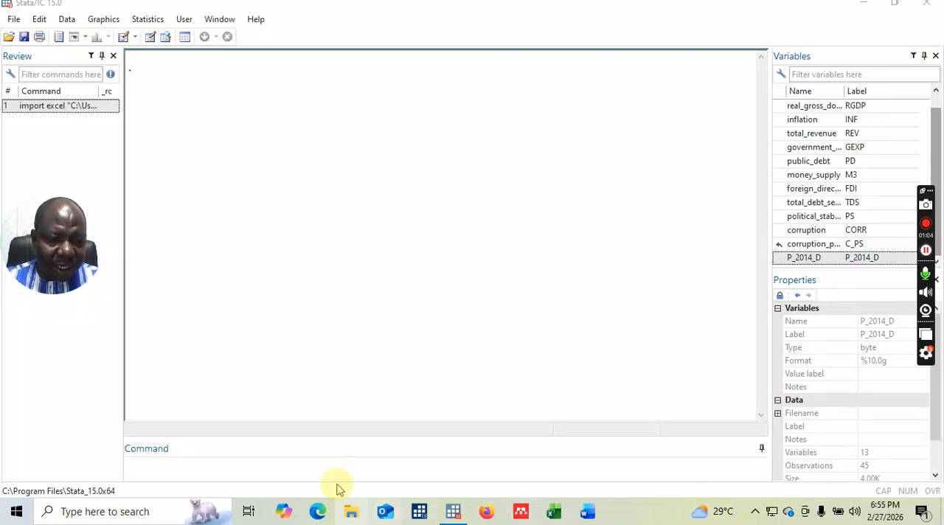
Browse the imported dataset in the Data Editor with the br command, and close the editor after reviewing it.
{"action": "left_click", "coordinate": [215, 474]}
{"action": "type", "text": "be"}
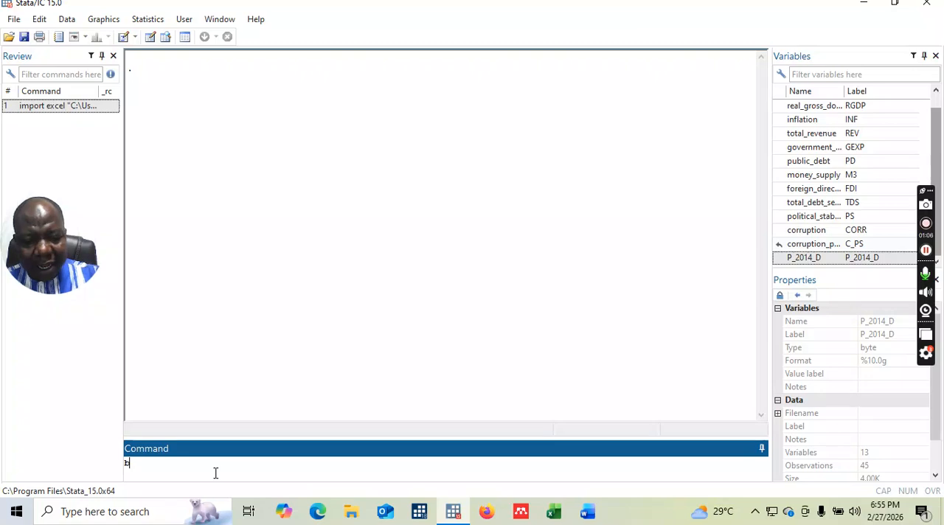
{"action": "key", "text": "BackSpace"}
{"action": "key", "text": "BackSpace"}
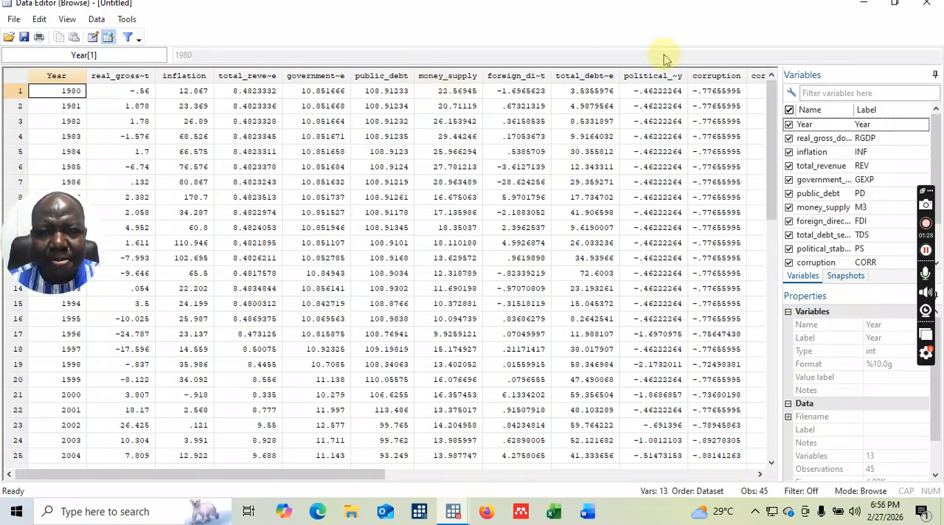
{"action": "left_click", "coordinate": [928, 6]}
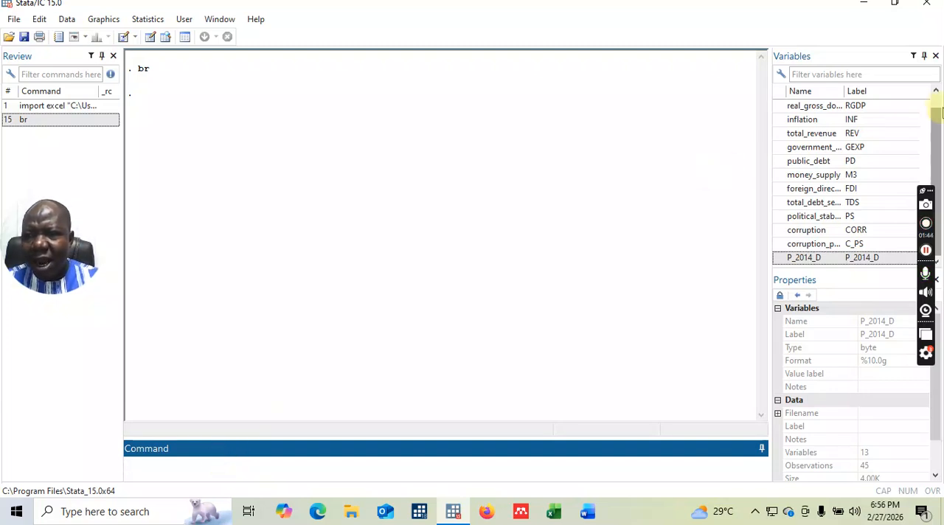
Rename the variable real_gross_domestic_product to RGDP with the rename command.
{"action": "scroll", "coordinate": [936, 116], "scroll_direction": "up", "scroll_amount": 1}
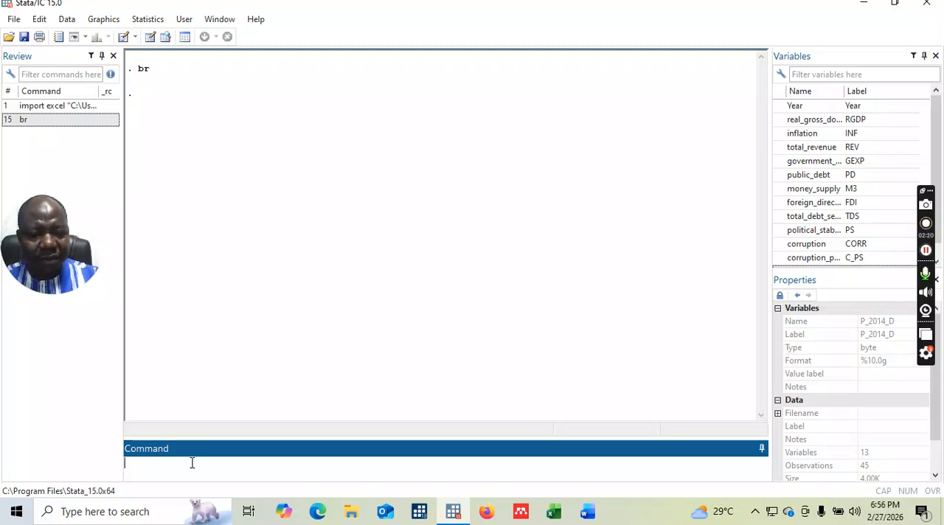
{"action": "type", "text": "r"}
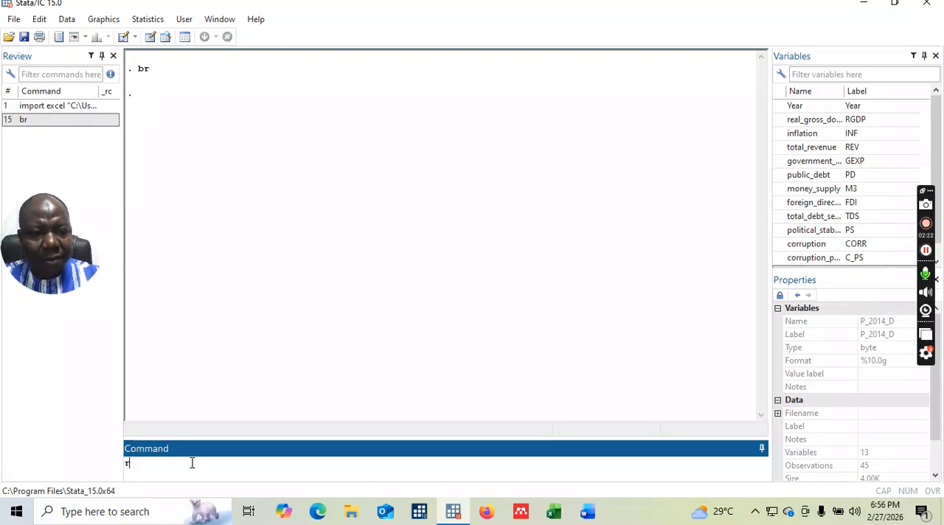
{"action": "type", "text": "ename"}
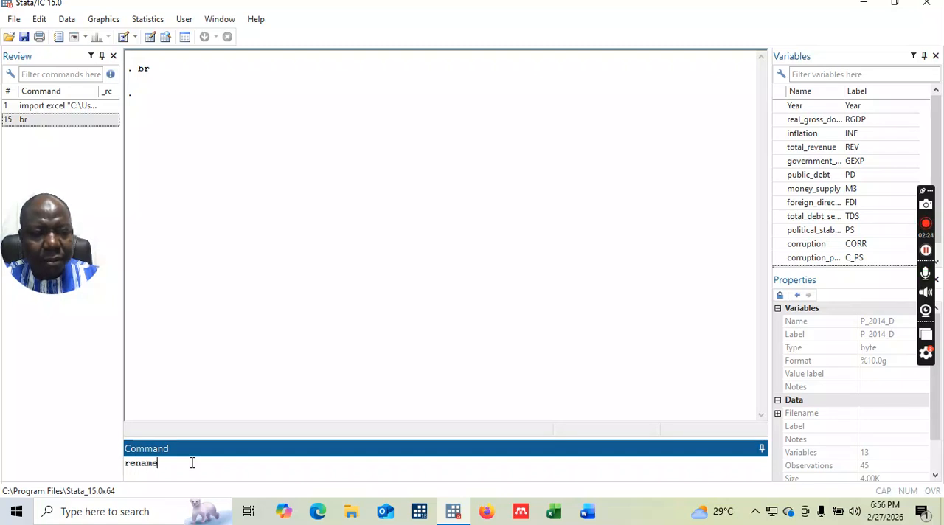
{"action": "left_click", "coordinate": [810, 123]}
{"action": "double_click", "coordinate": [810, 122]}
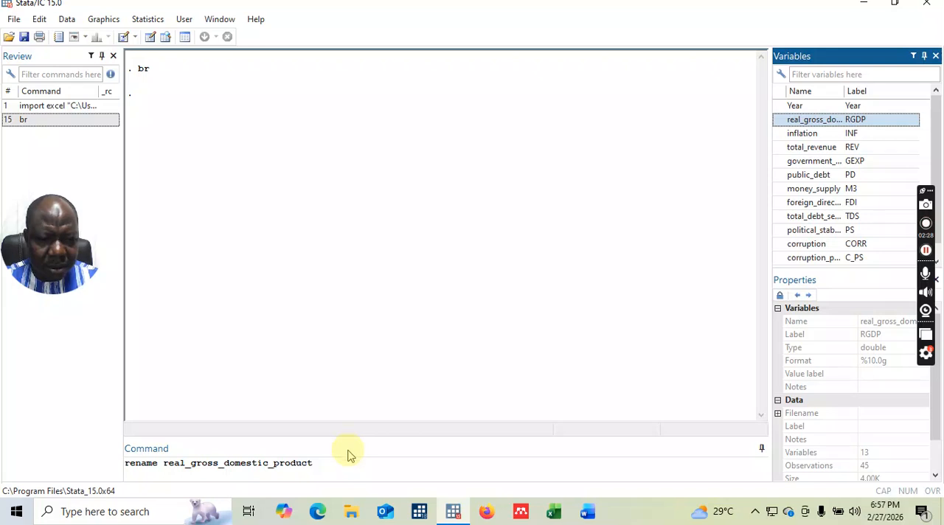
{"action": "left_click", "coordinate": [340, 468]}
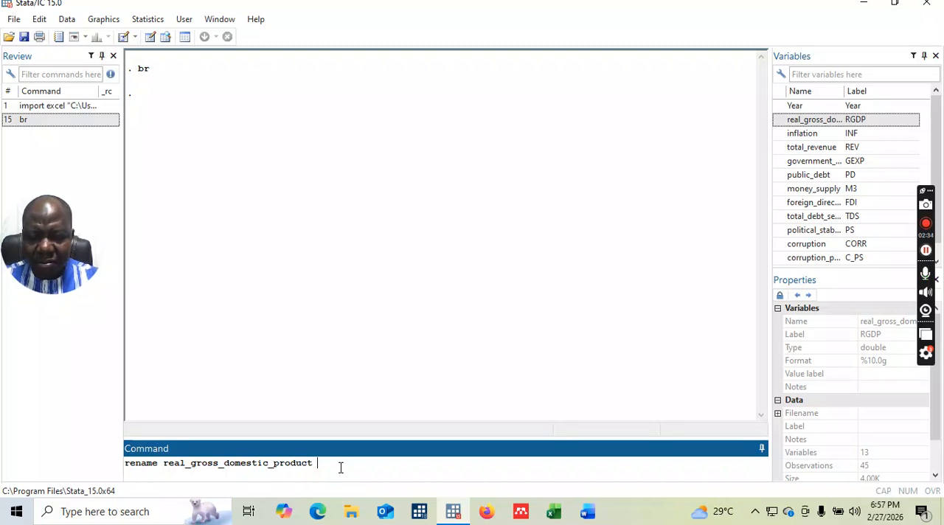
{"action": "type", "text": "R"}
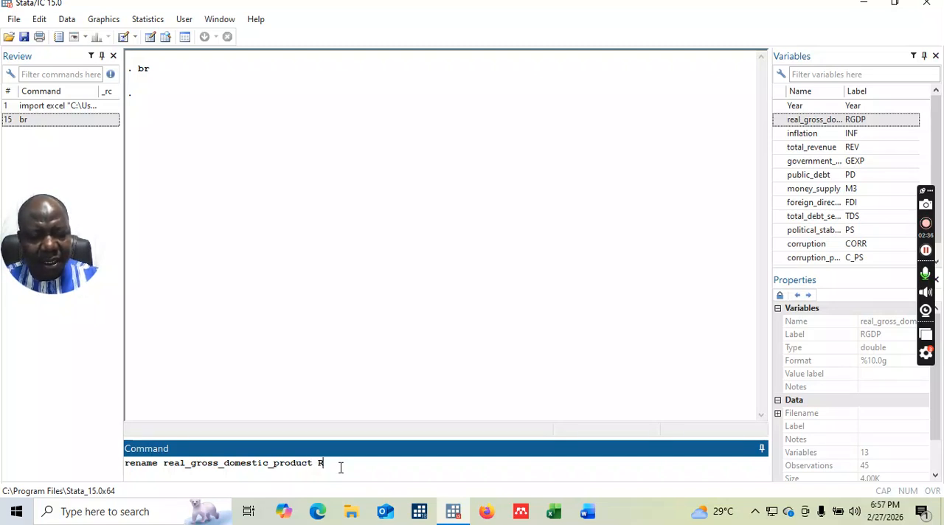
{"action": "type", "text": "GDP"}
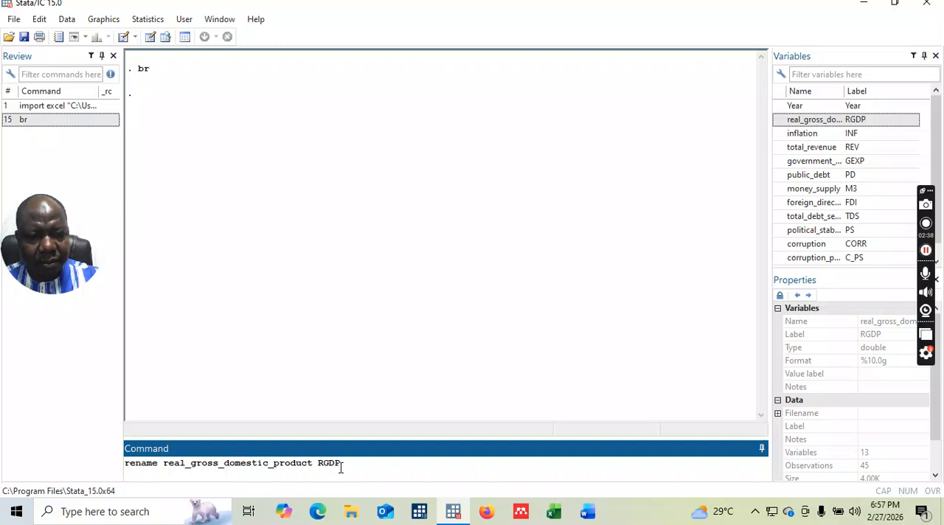
{"action": "key", "text": "Return"}
Rename the variable inflation to INF with the rename command.
{"action": "type", "text": "r"}
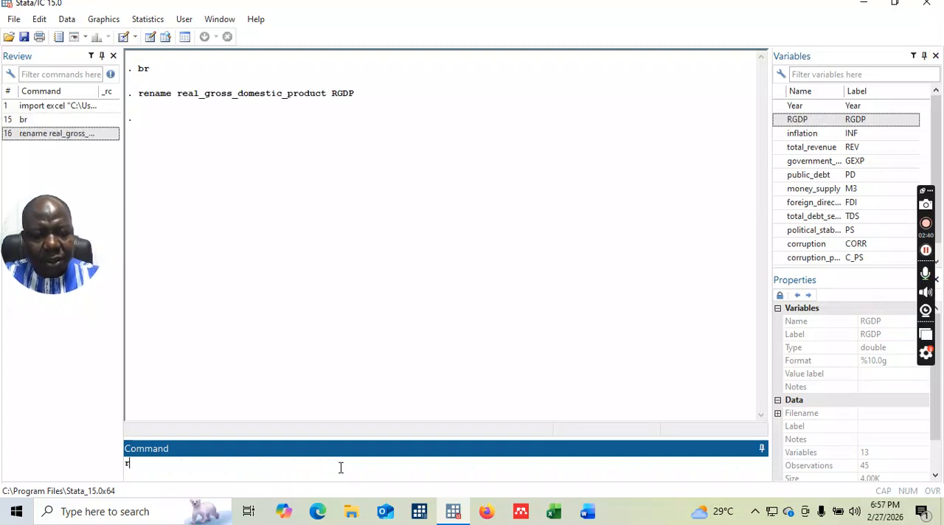
{"action": "type", "text": "e"}
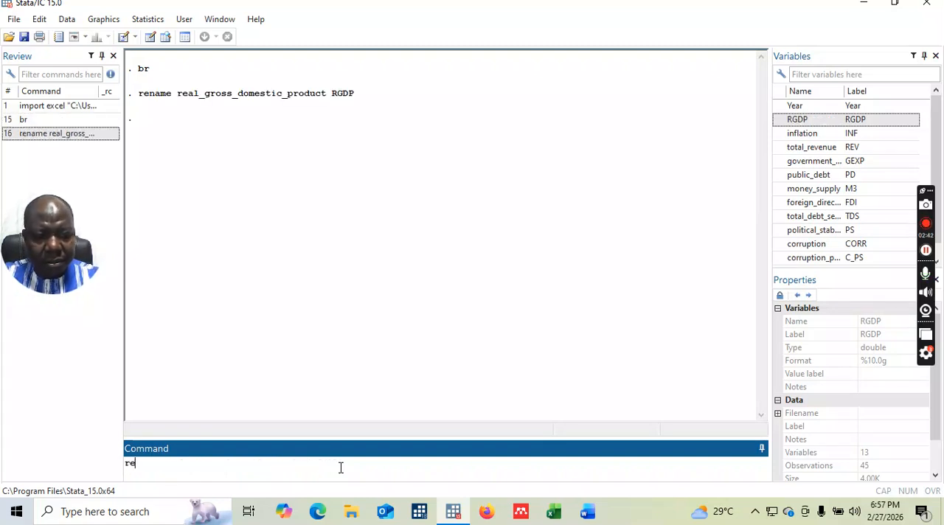
{"action": "type", "text": "name"}
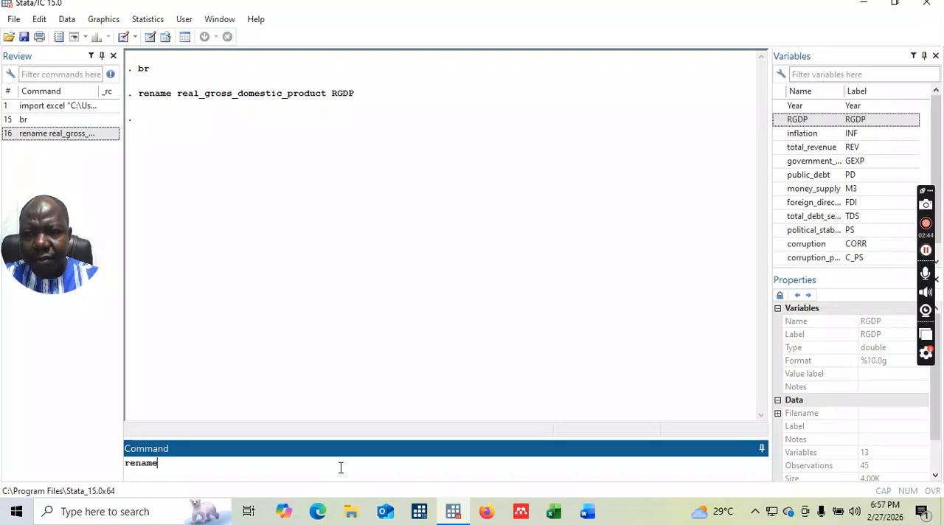
{"action": "type", "text": " inflatio"}
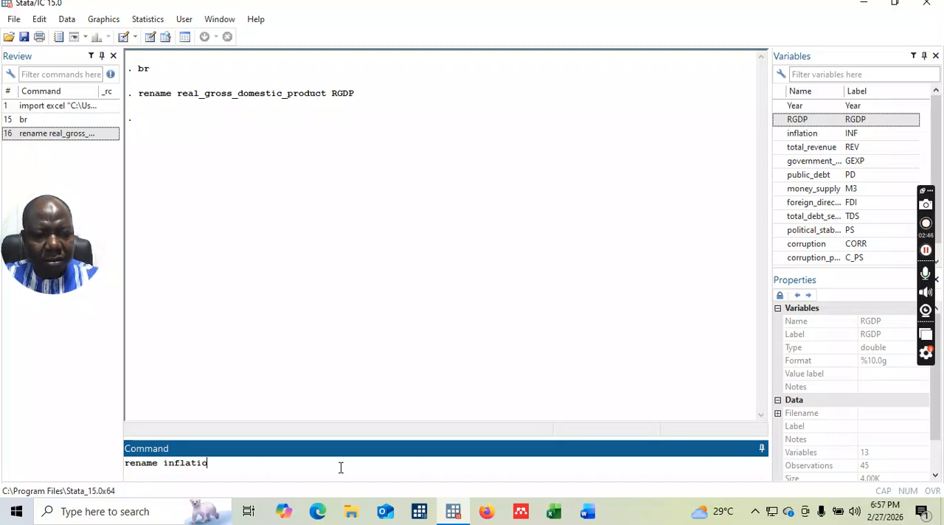
{"action": "type", "text": "n INF"}
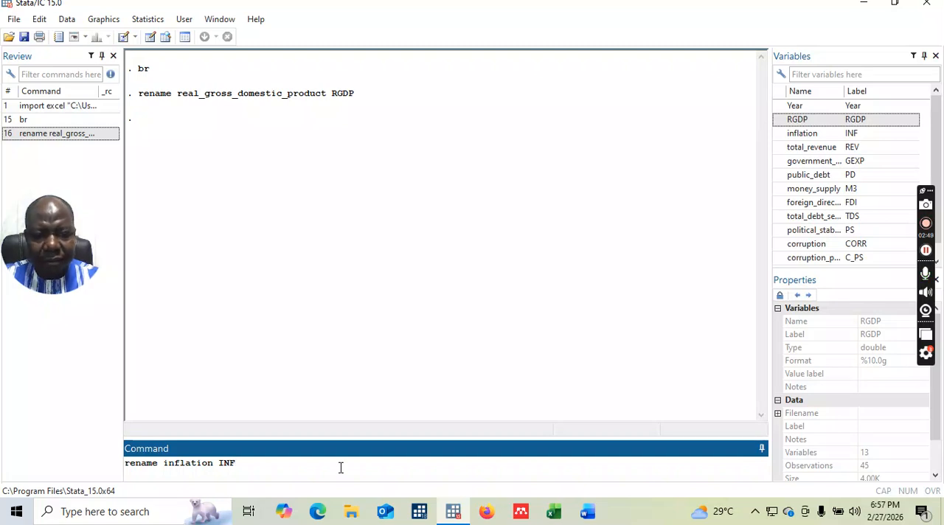
{"action": "key", "text": "Return"}
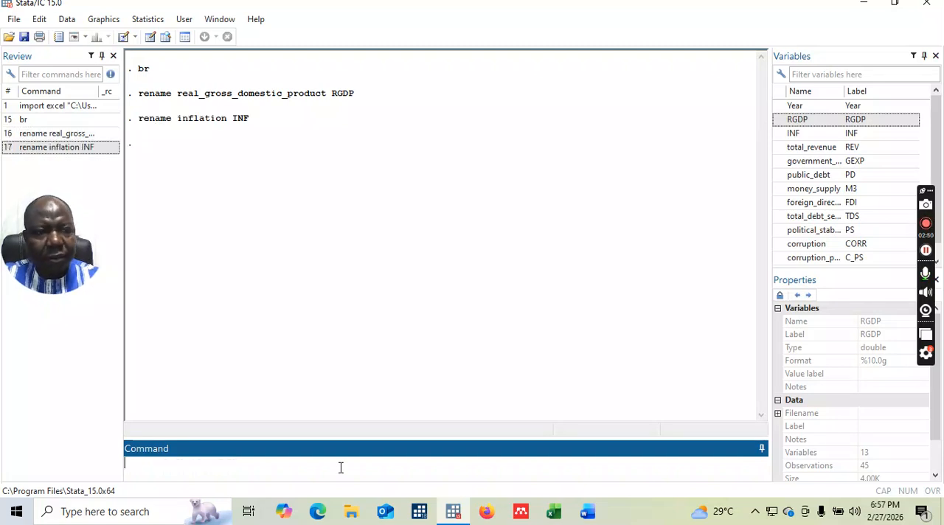
Rename the variable total_revenue to REV with the rename command.
{"action": "type", "text": "rename"}
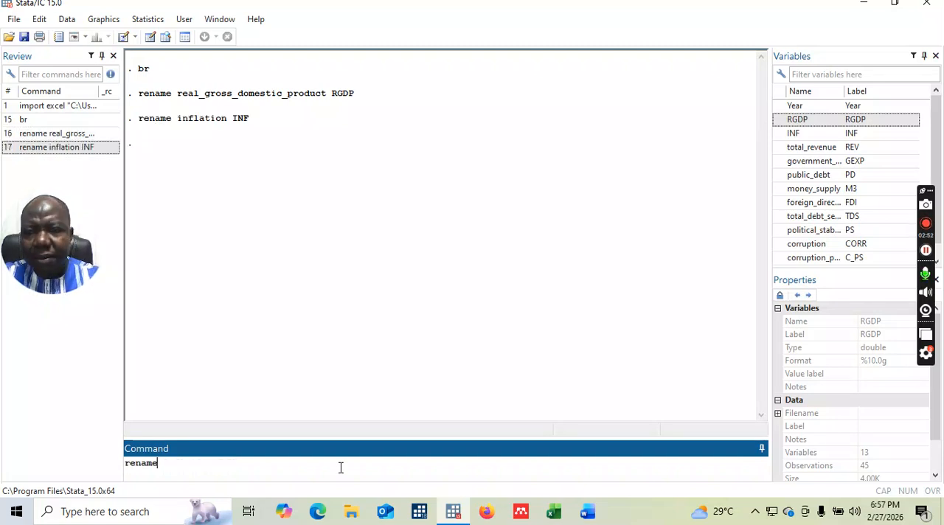
{"action": "type", "text": " t"}
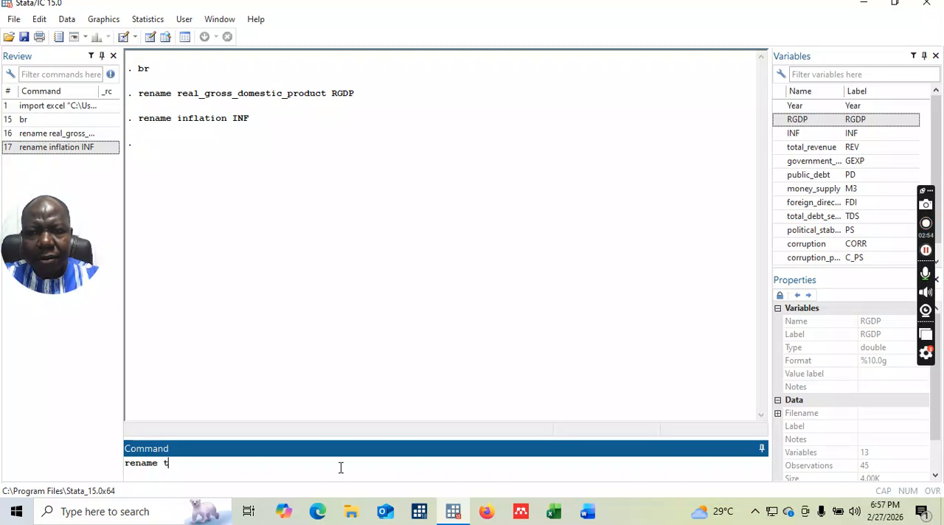
{"action": "type", "text": "otal_revenu"}
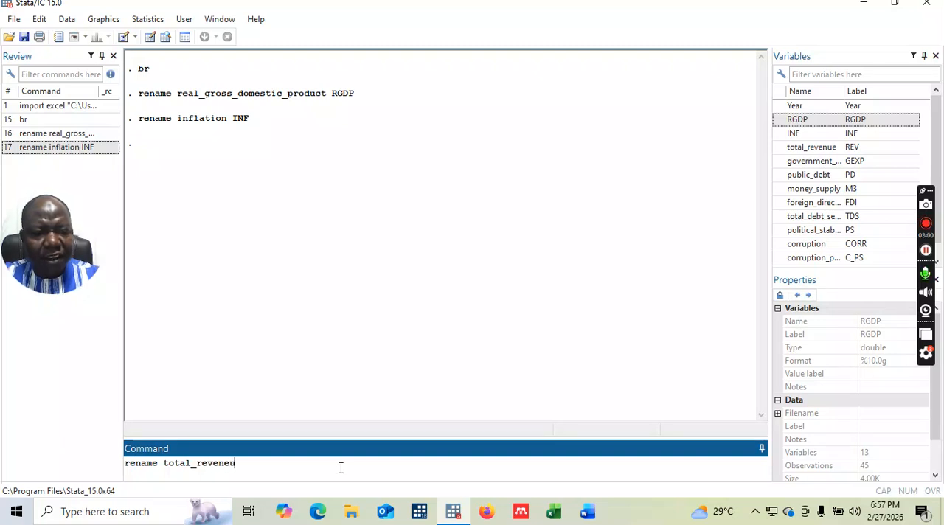
{"action": "key", "text": "BackSpace"}
{"action": "type", "text": "ue"}
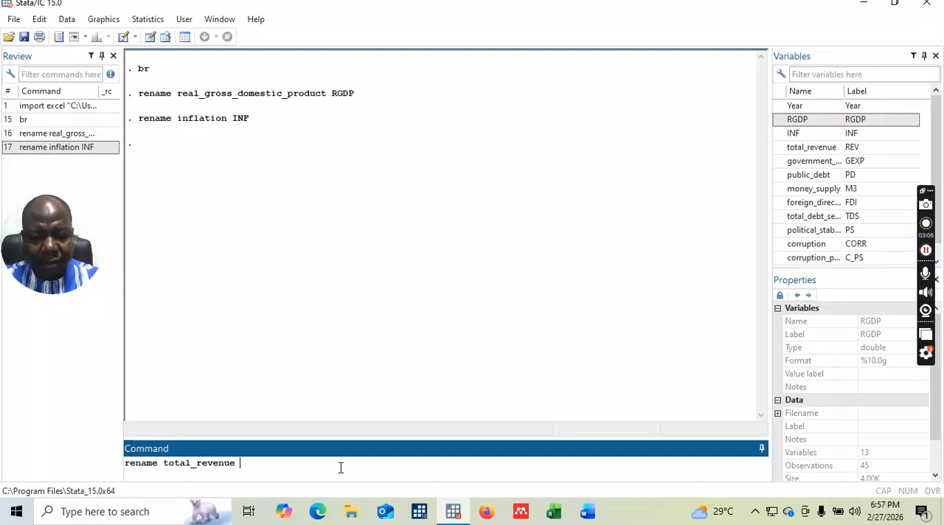
{"action": "type", "text": " REV"}
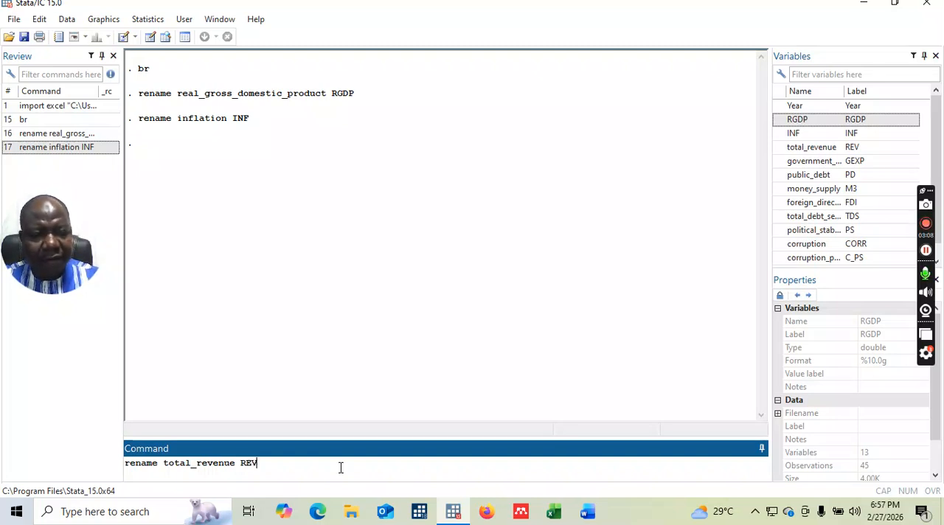
{"action": "key", "text": "Return"}
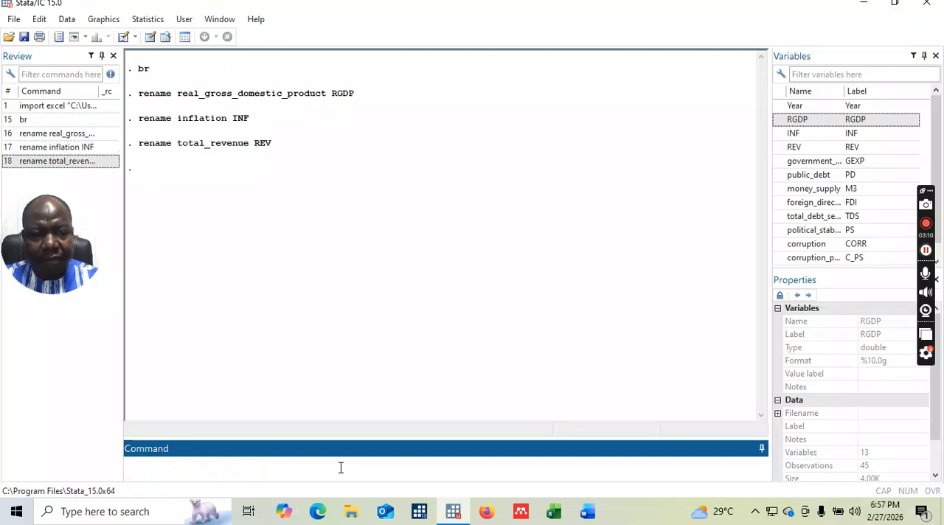
Rename the variable government_expenditure to GEXP with the rename command.
{"action": "type", "text": "rename"}
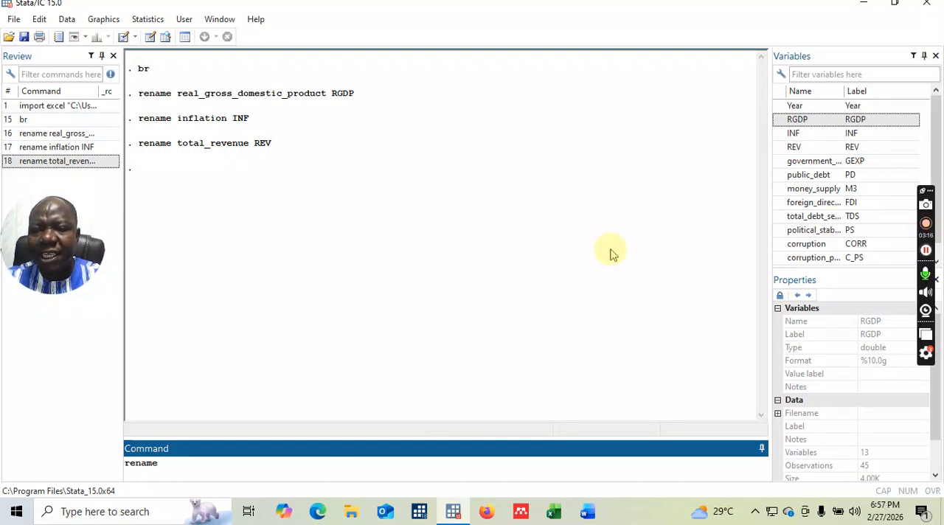
{"action": "left_click", "coordinate": [822, 163]}
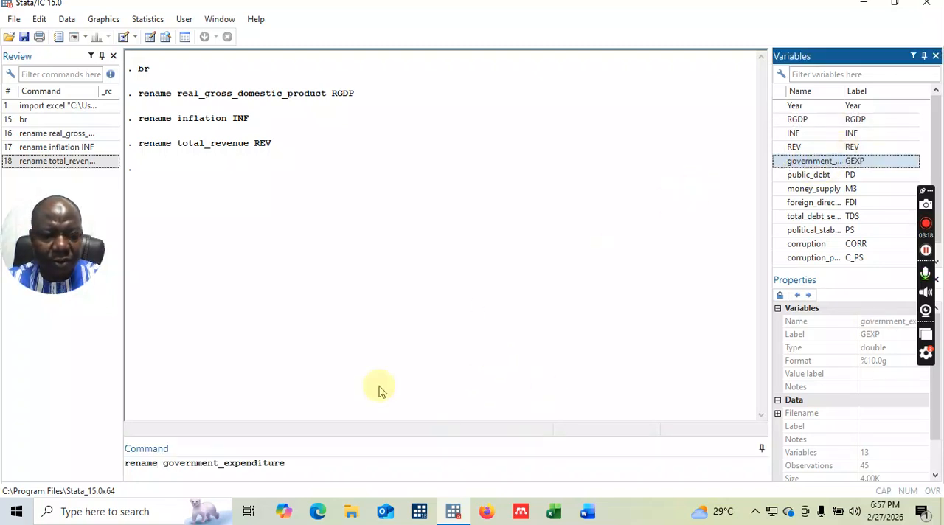
{"action": "left_click", "coordinate": [311, 465]}
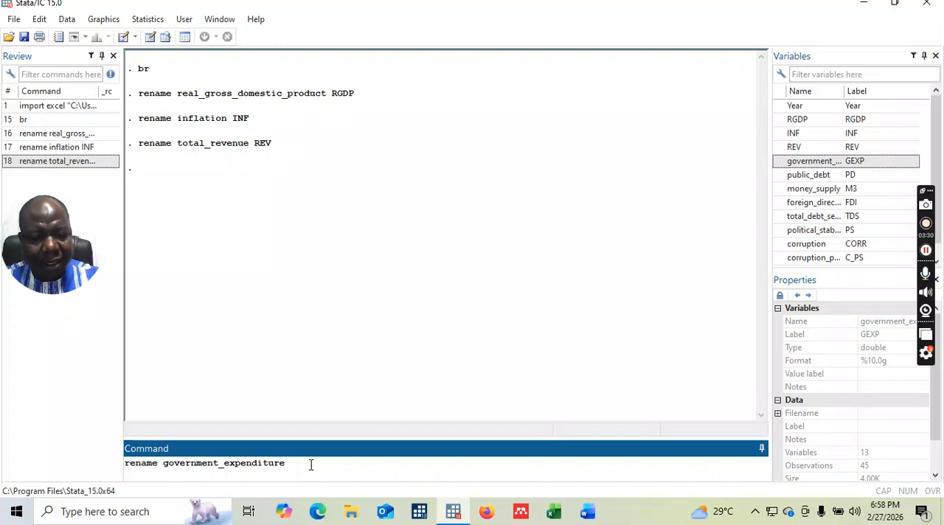
{"action": "type", "text": "GEXP"}
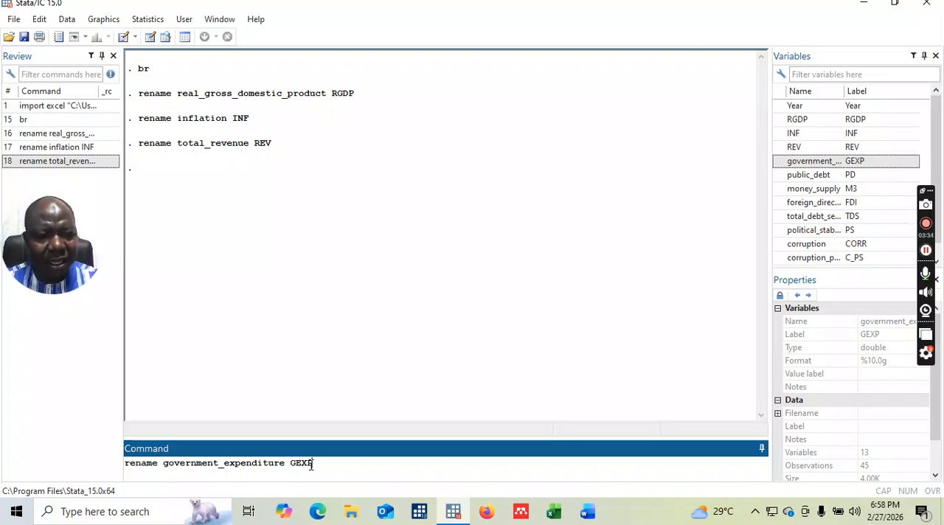
{"action": "key", "text": "Return"}
Rename the variable public_debt to PD with the rename command.
{"action": "type", "text": "rename"}
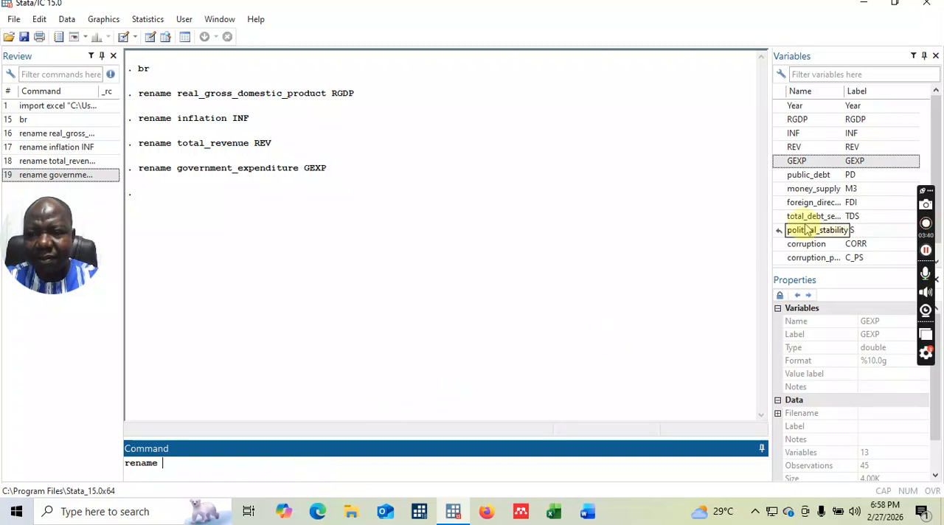
{"action": "double_click", "coordinate": [821, 175]}
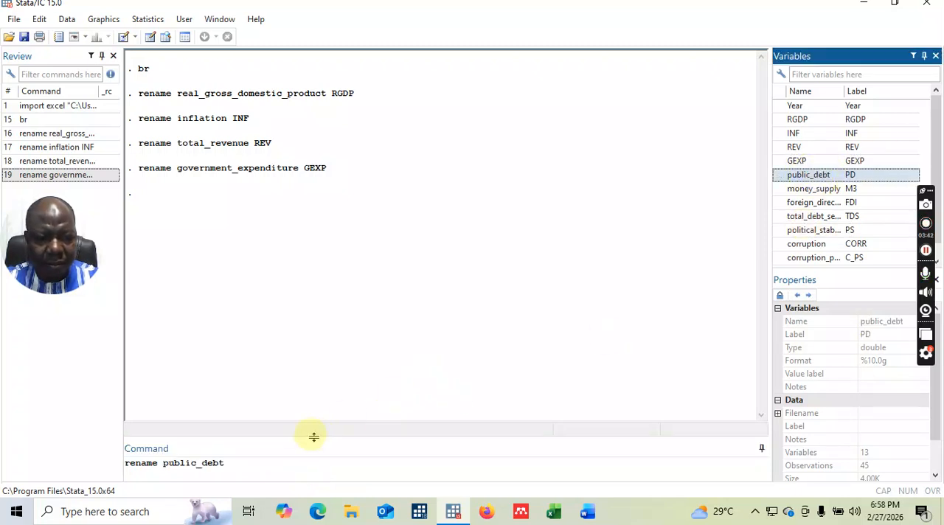
{"action": "left_click", "coordinate": [273, 476]}
{"action": "type", "text": "PD"}
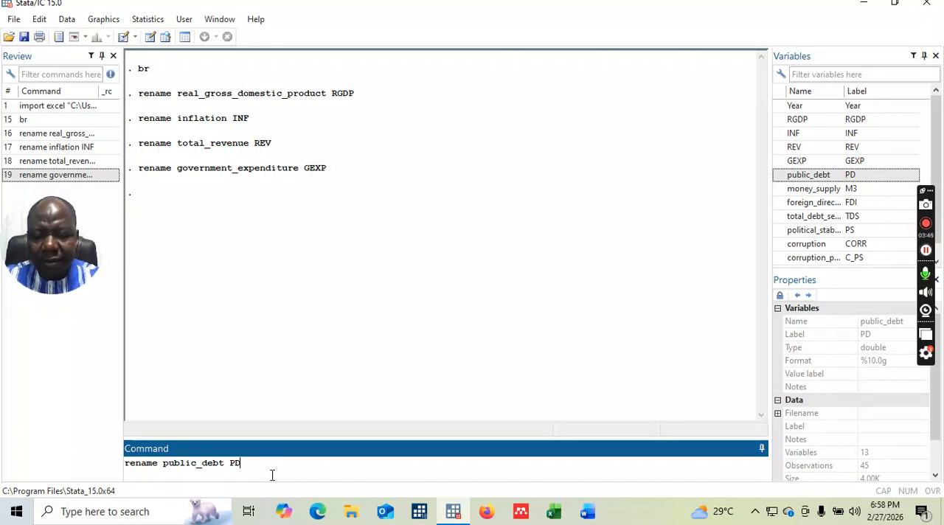
{"action": "key", "text": "Return"}
Rename the variable money_supply to M3 with the rename command.
{"action": "type", "text": "re"}
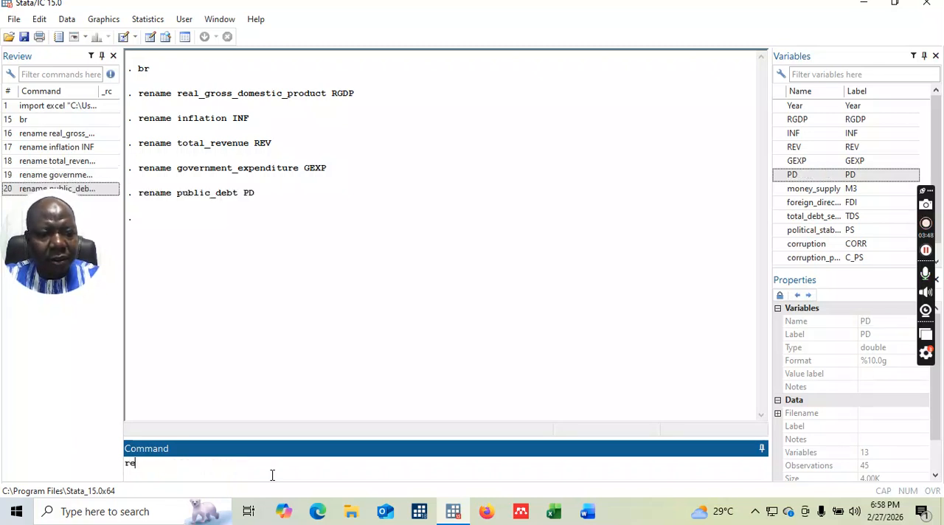
{"action": "type", "text": "name money_supply"}
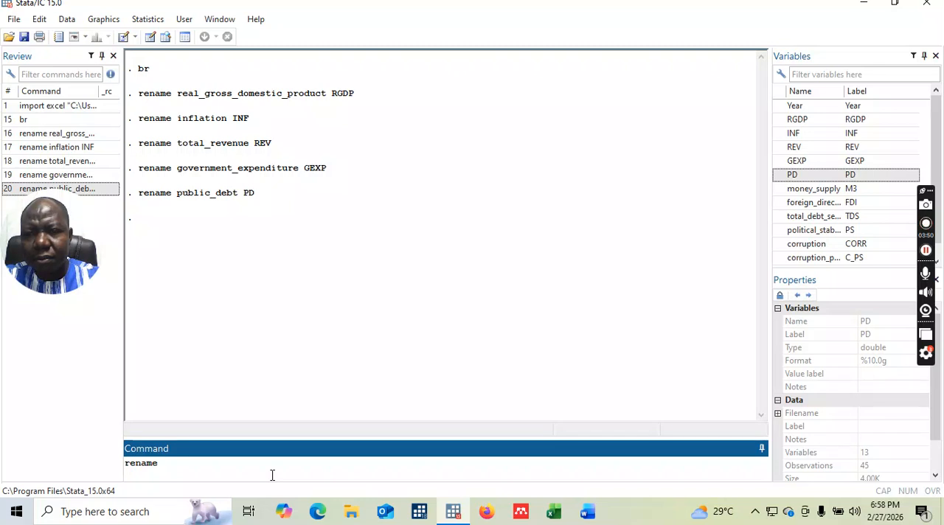
{"action": "left_click", "coordinate": [817, 190]}
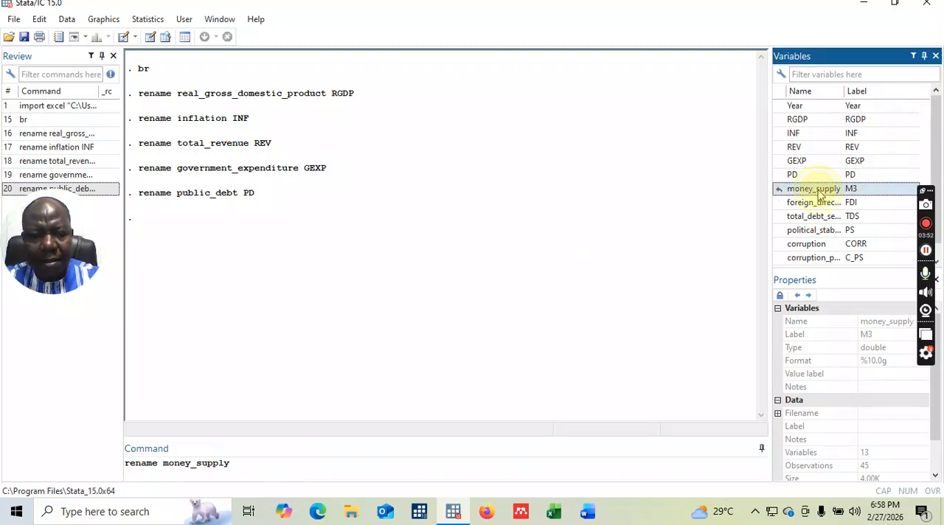
{"action": "left_click", "coordinate": [248, 473]}
{"action": "type", "text": "M3"}
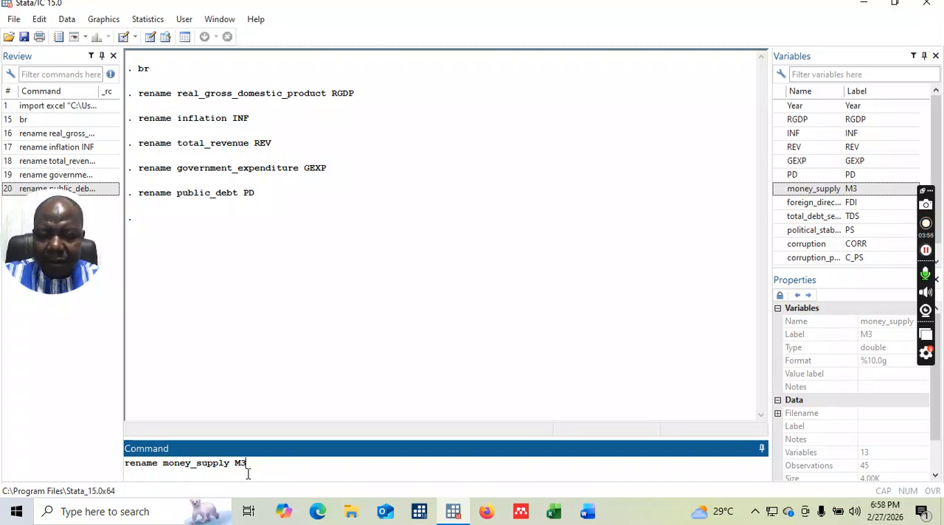
{"action": "key", "text": "Return"}
Rename the variable foreign_direct_investment to FDI with the rename command.
{"action": "type", "text": "rename"}
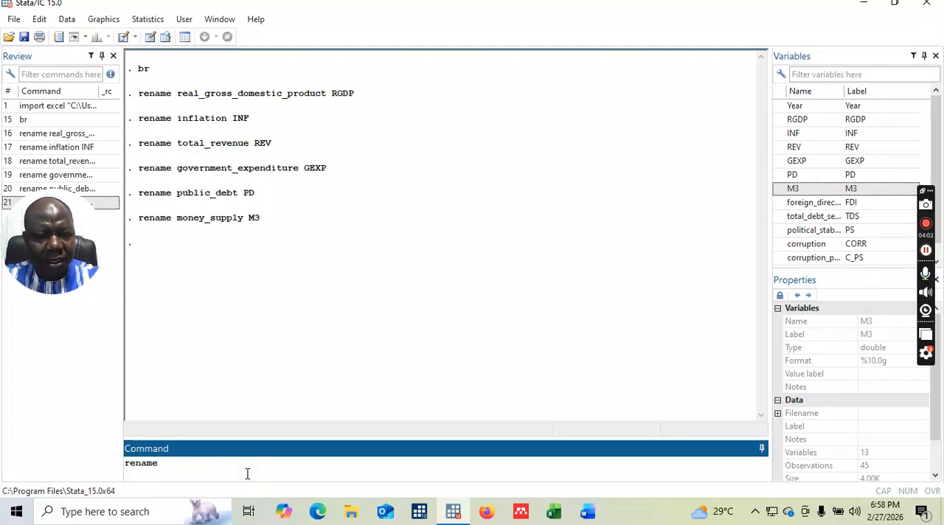
{"action": "type", "text": " foreign"}
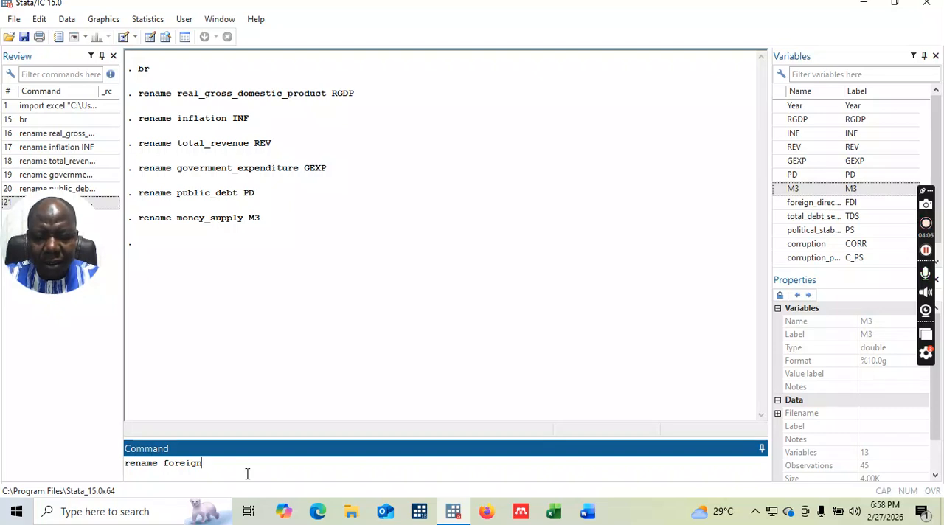
{"action": "type", "text": "_dire"}
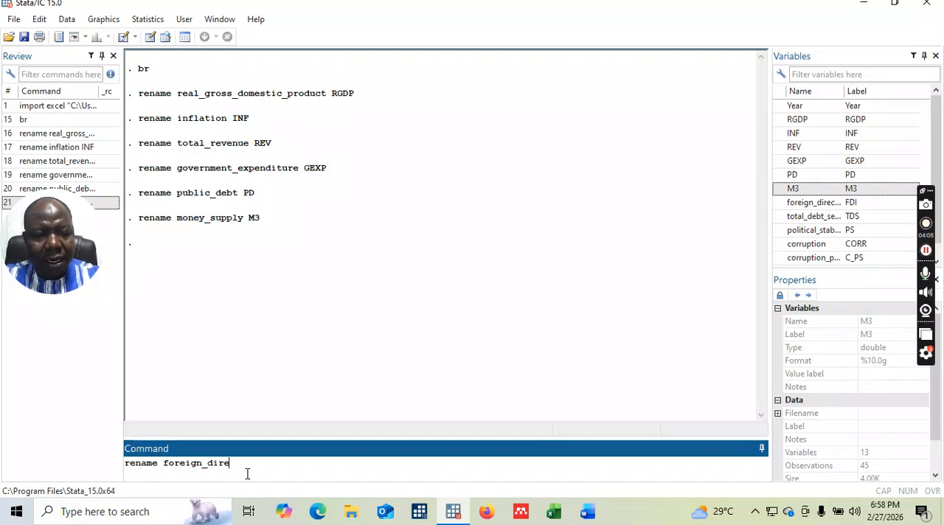
{"action": "type", "text": "ct inv"}
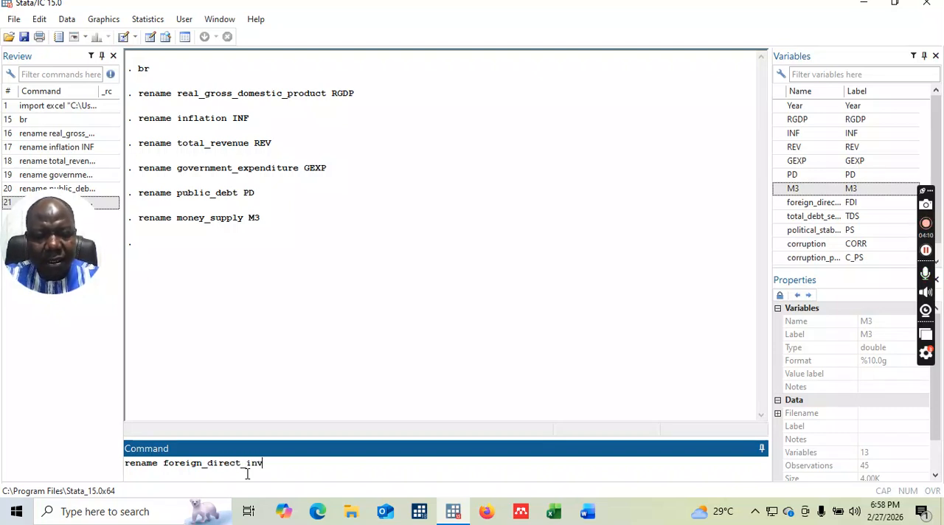
{"action": "type", "text": "estment "}
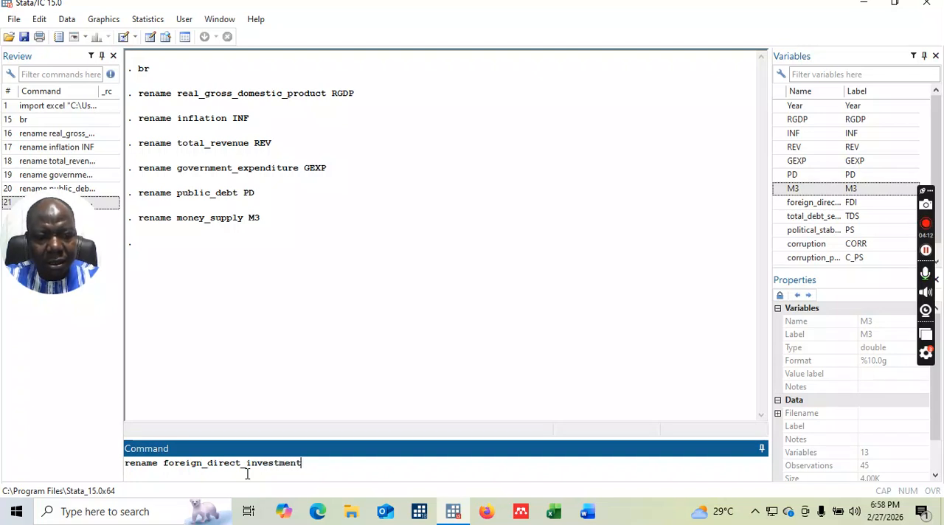
{"action": "type", "text": "FD"}
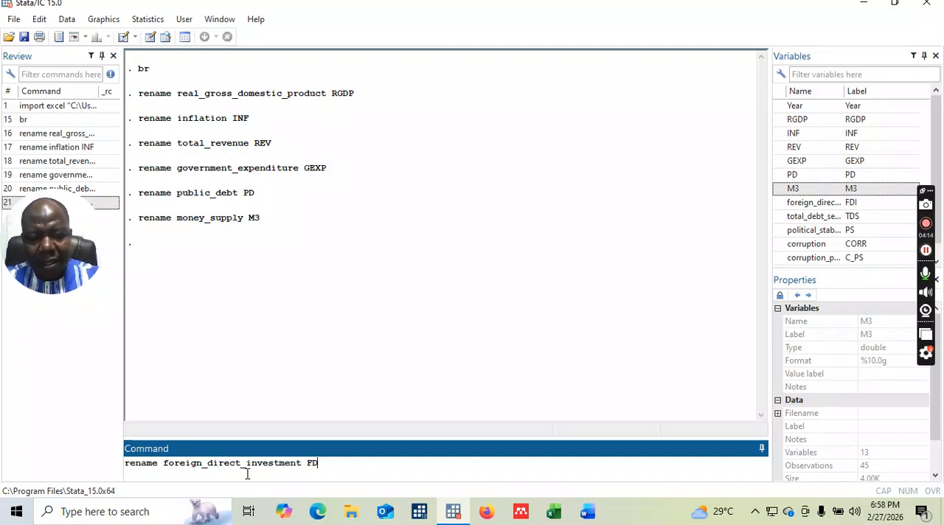
{"action": "type", "text": "I"}
{"action": "key", "text": "Return"}
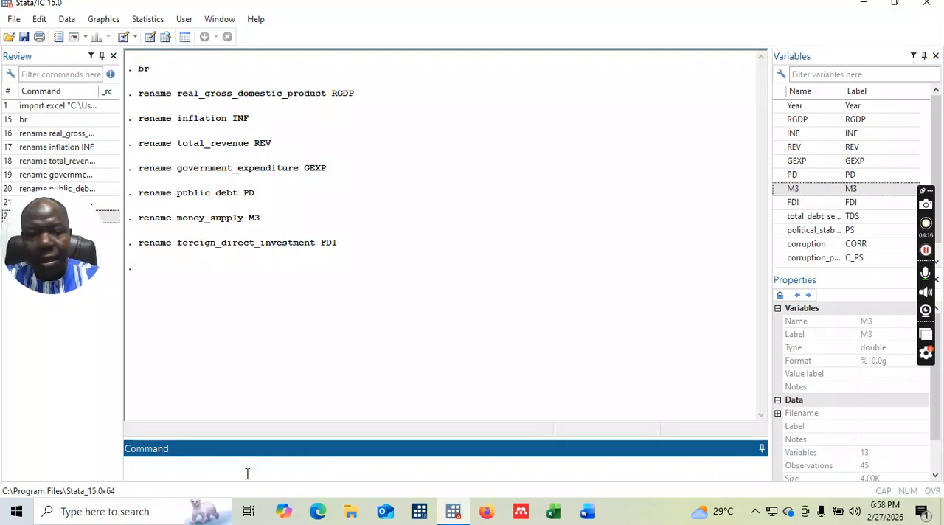
Rename the variable total_debt_service to TDS with the rename command.
{"action": "type", "text": "rename"}
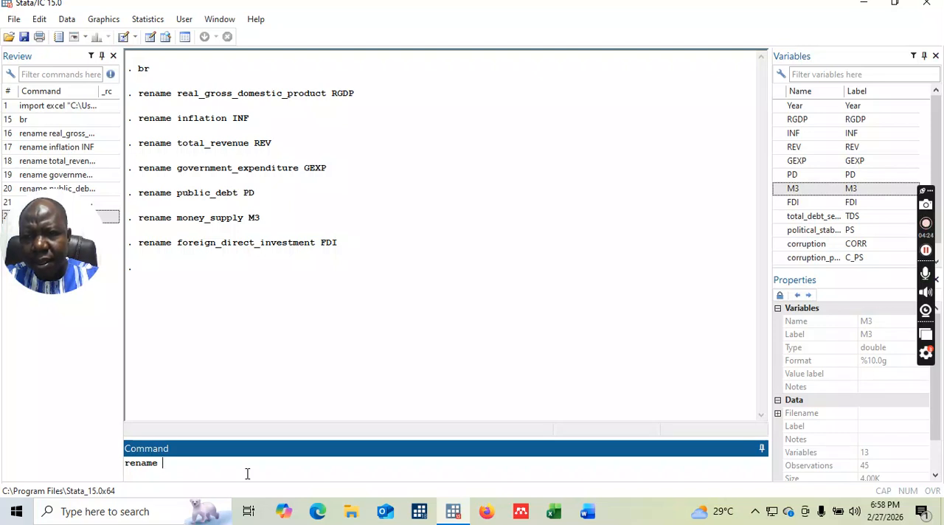
{"action": "type", "text": "total d"}
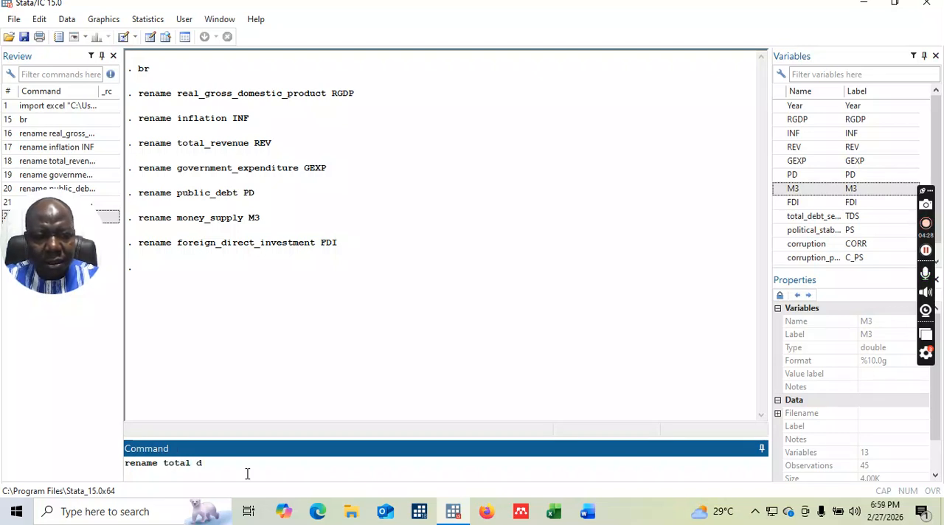
{"action": "key", "text": "BackSpace"}
{"action": "key", "text": "BackSpace"}
{"action": "type", "text": "_debt_"}
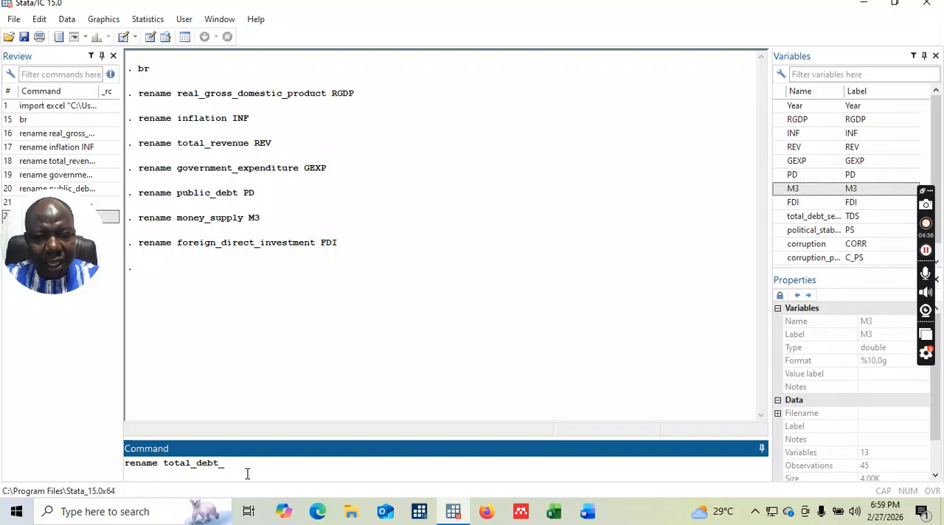
{"action": "type", "text": "s"}
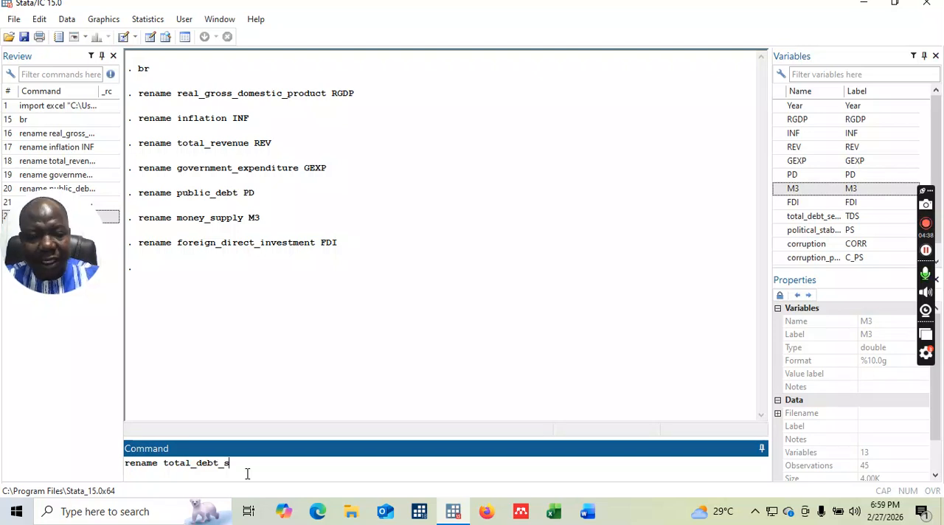
{"action": "type", "text": "ervice"}
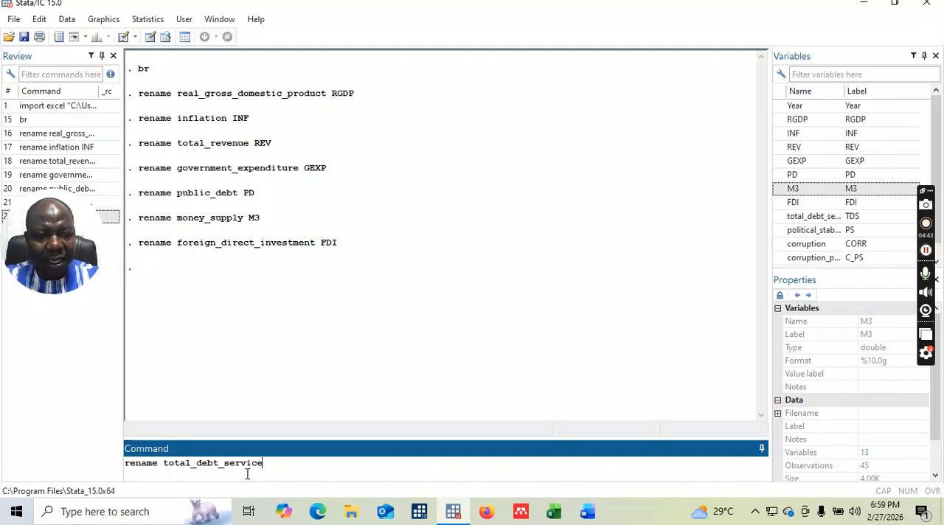
{"action": "type", "text": " TDS"}
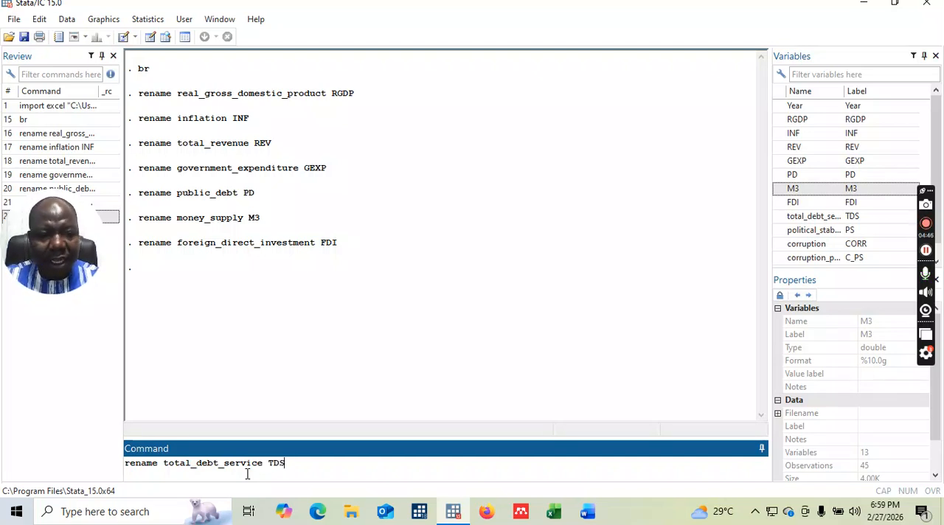
{"action": "key", "text": "Return"}
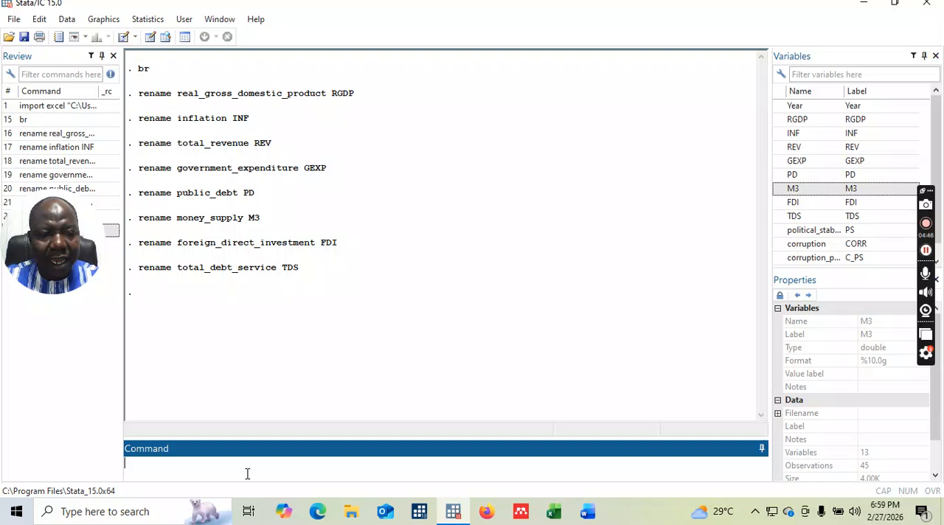
Try to run the rename command on Political_stability, spelled with a capital P and without a new name.
{"action": "type", "text": "rename"}
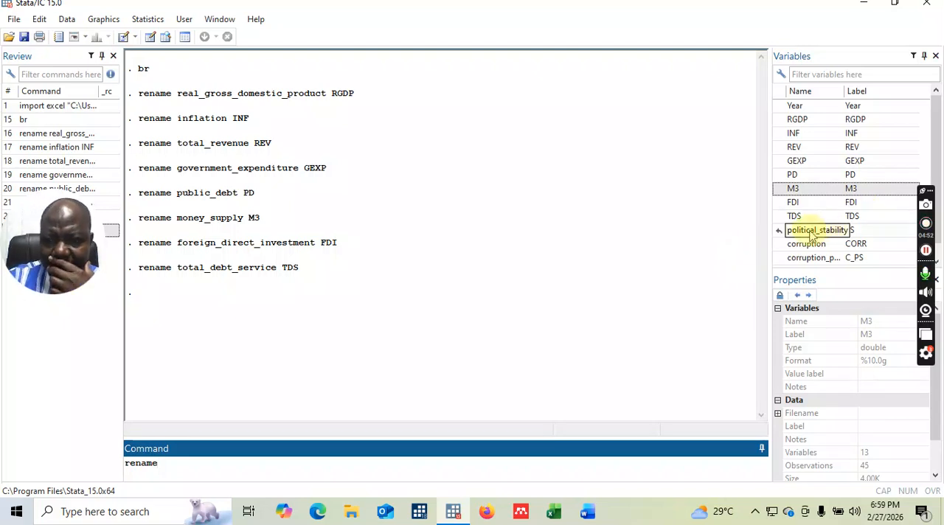
{"action": "double_click", "coordinate": [810, 233]}
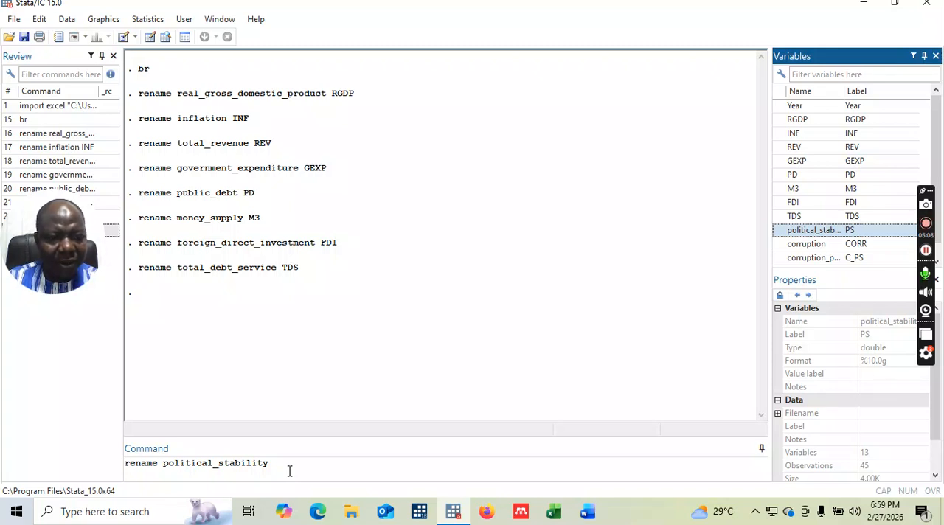
{"action": "left_click", "coordinate": [165, 463]}
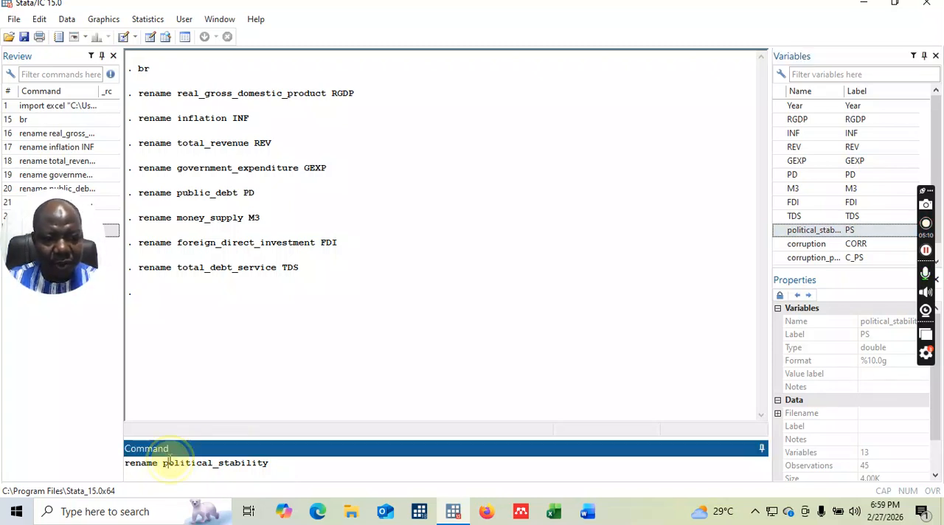
{"action": "key", "text": "Delete"}
{"action": "type", "text": "P"}
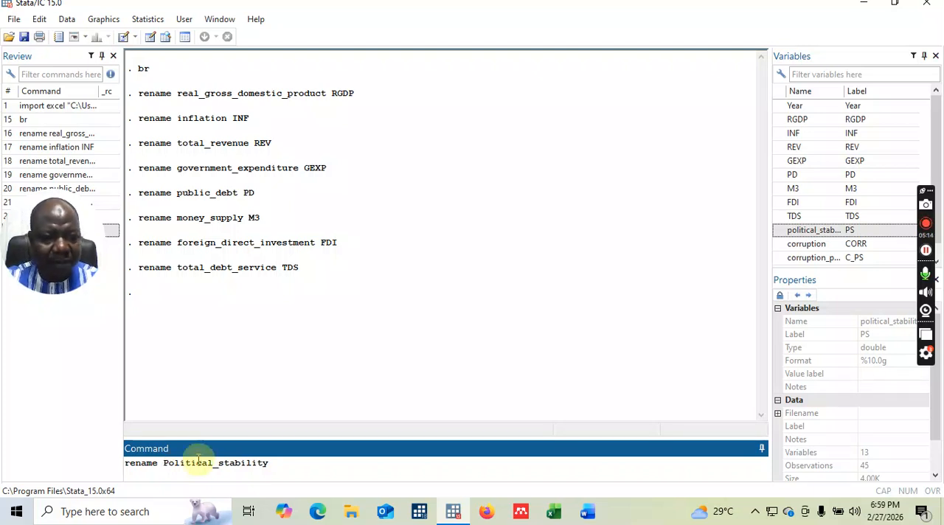
{"action": "left_click", "coordinate": [288, 466]}
{"action": "key", "text": "Return"}
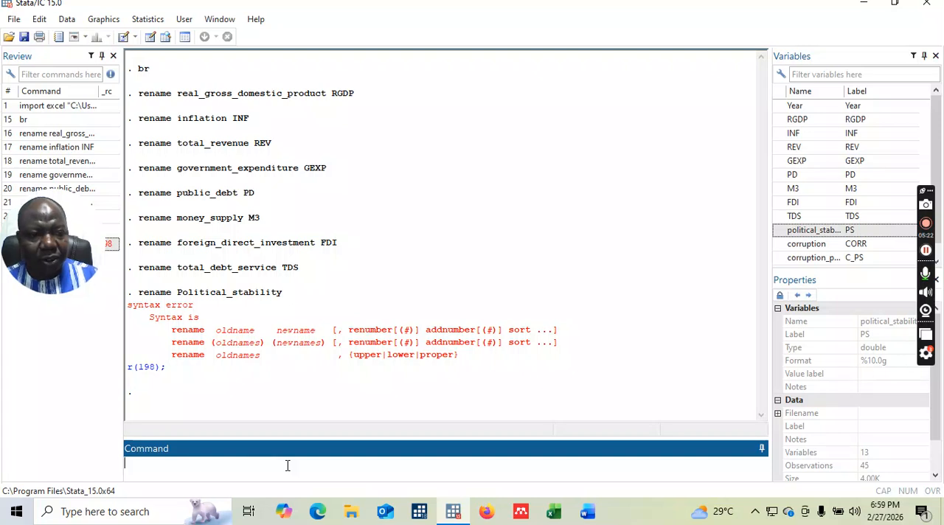
Rename the variable political_stability to PS with the rename command.
{"action": "left_click", "coordinate": [299, 466]}
{"action": "type", "text": "rename"}
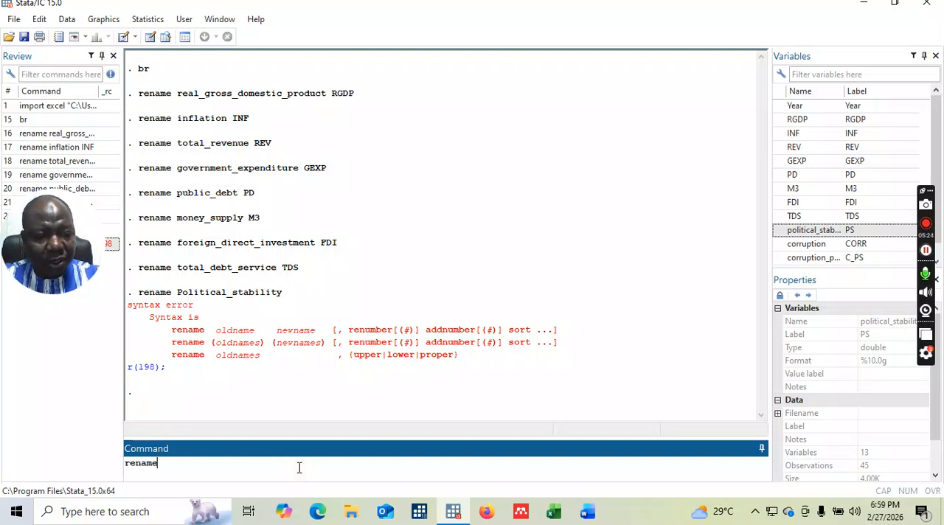
{"action": "left_click", "coordinate": [815, 231]}
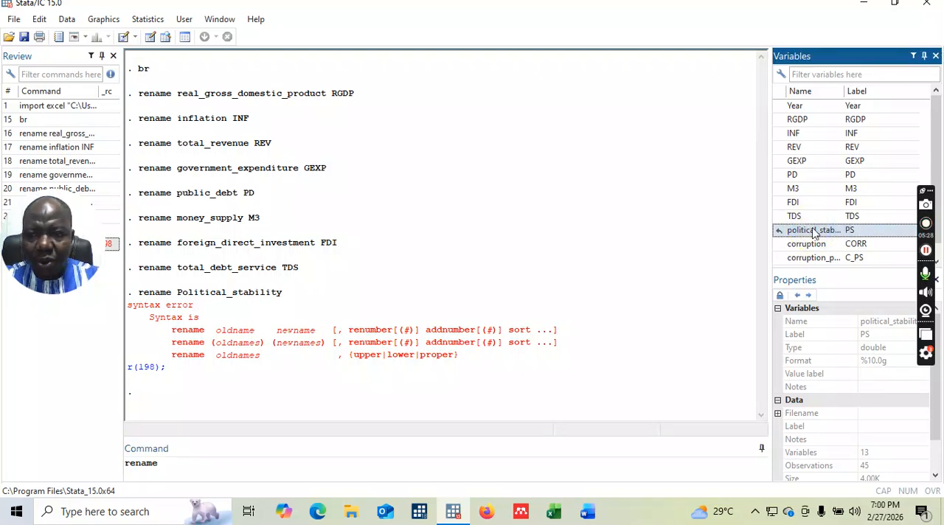
{"action": "double_click", "coordinate": [815, 232]}
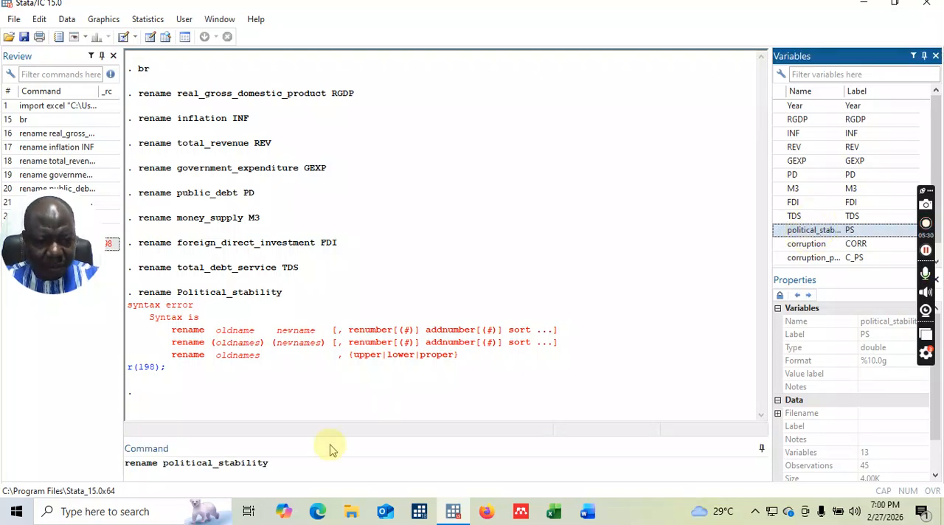
{"action": "left_click", "coordinate": [296, 470]}
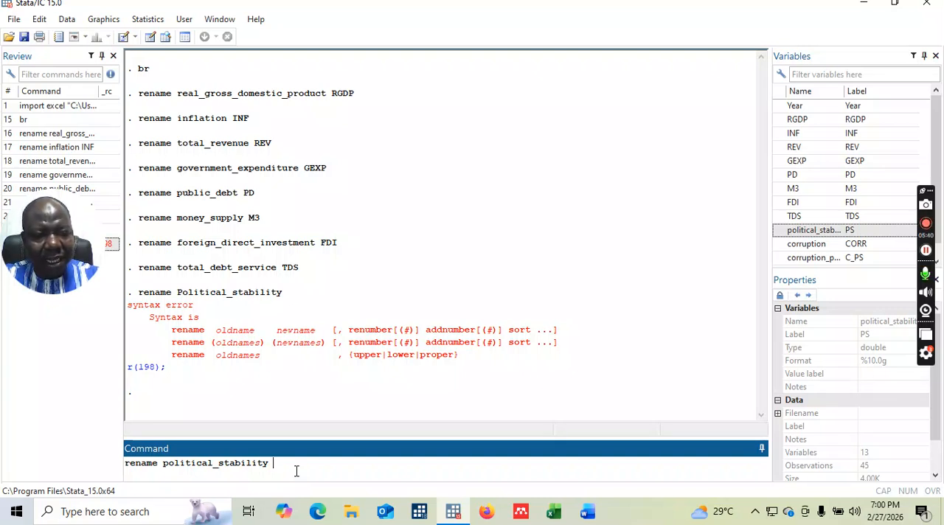
{"action": "type", "text": "PS"}
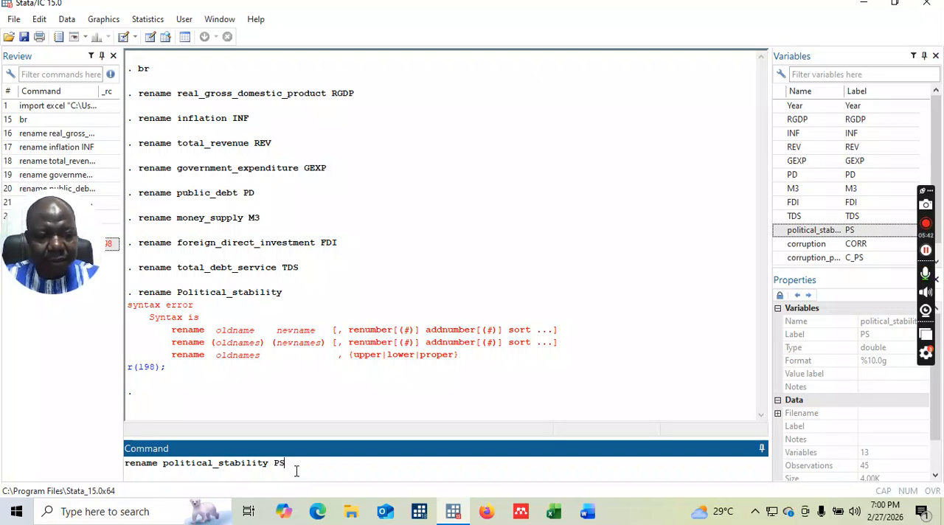
{"action": "key", "text": "Return"}
Rename the variable corruption to CORR with the rename command.
{"action": "type", "text": "re"}
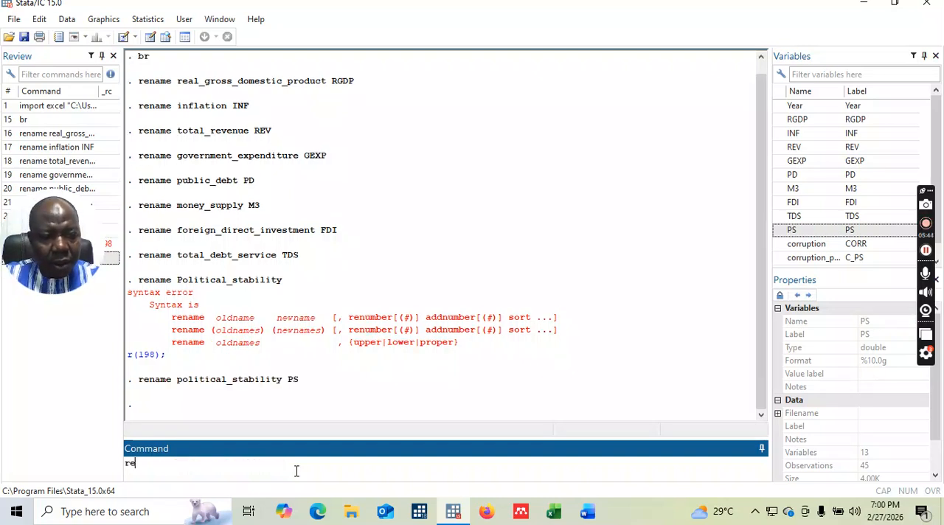
{"action": "type", "text": "name"}
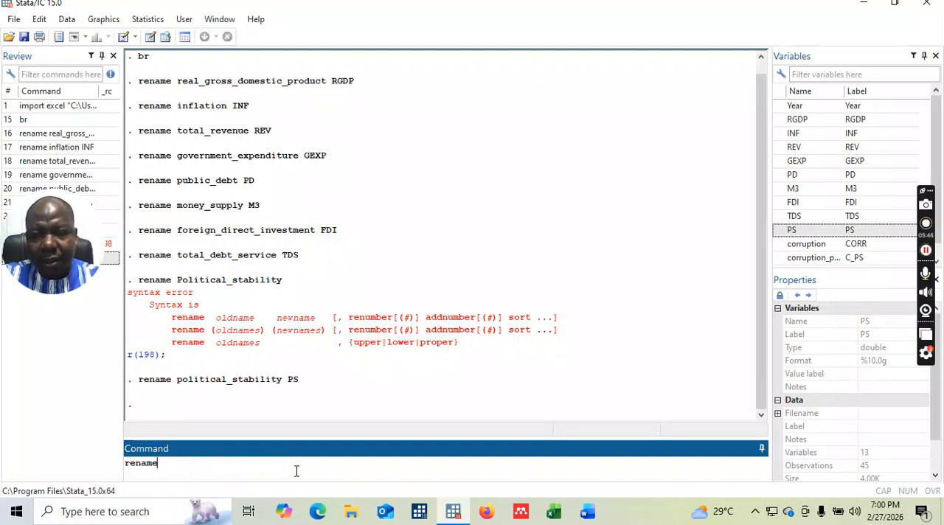
{"action": "type", "text": " corruption"}
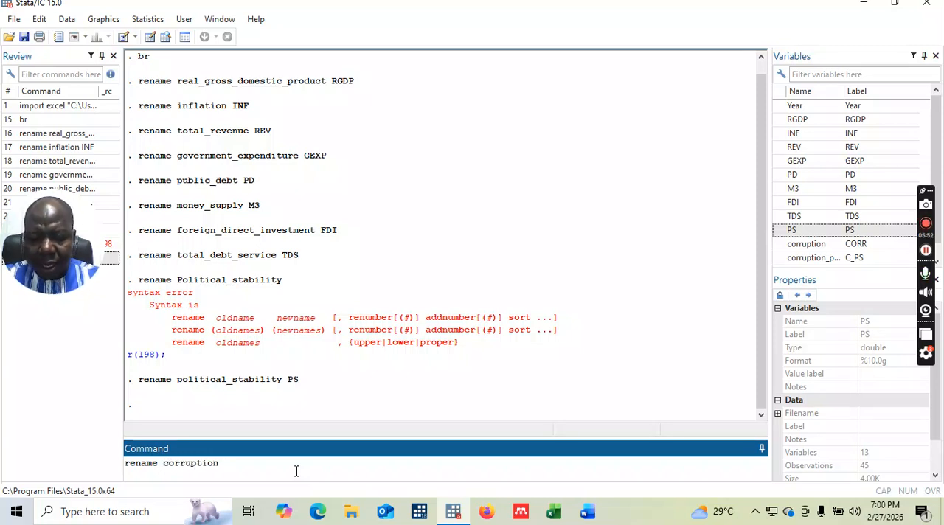
{"action": "type", "text": " CO"}
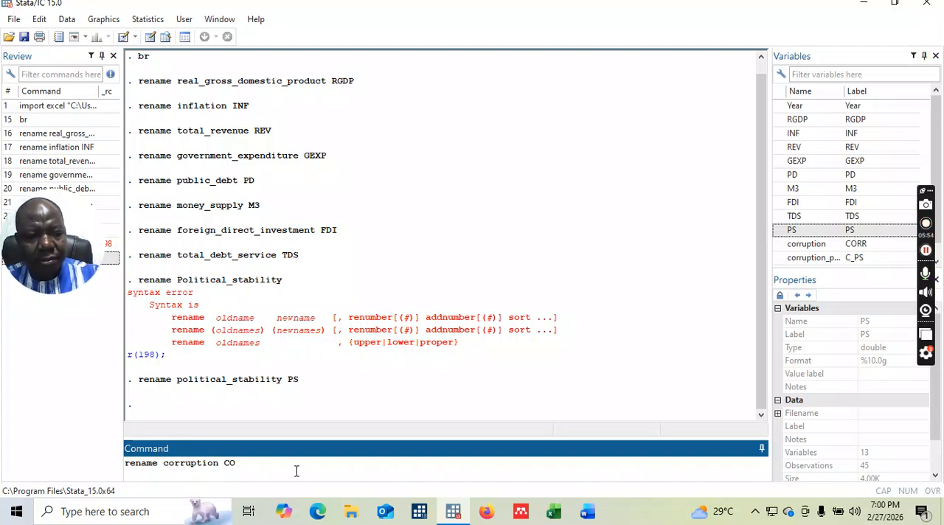
{"action": "type", "text": "RR"}
{"action": "key", "text": "Return"}
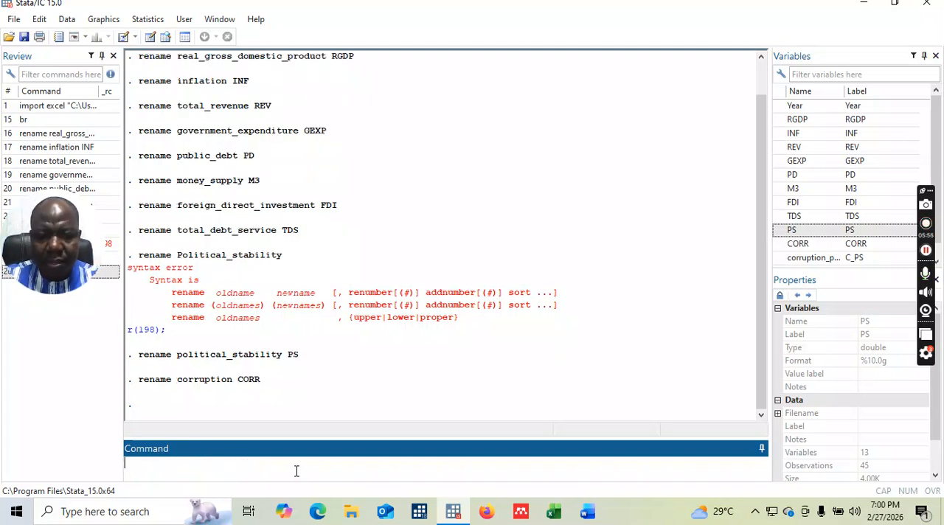
Rename the variable corruption_political_stabilit to CPS with the rename command.
{"action": "type", "text": "ren"}
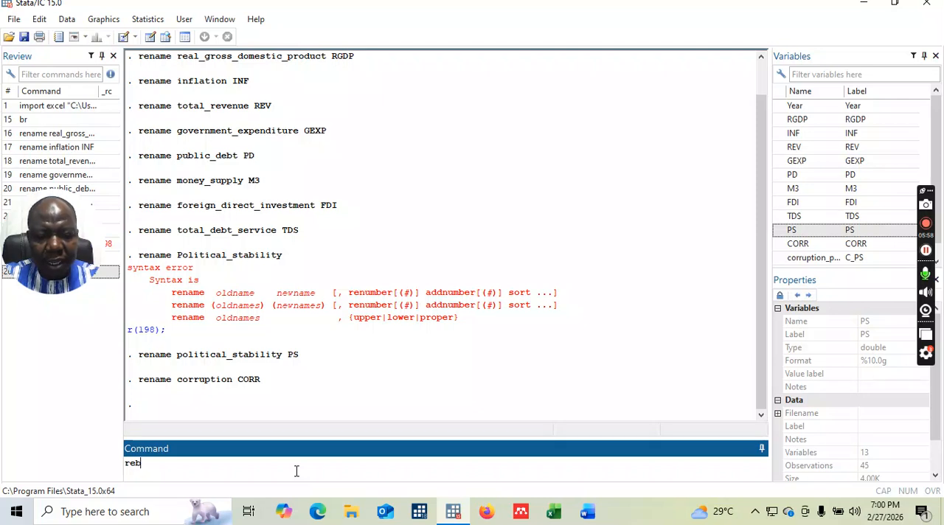
{"action": "type", "text": "ame"}
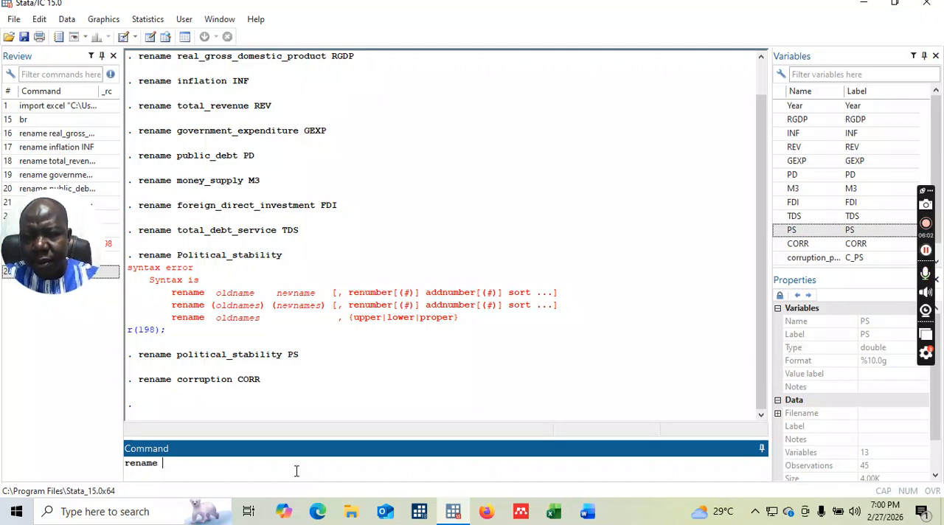
{"action": "type", "text": " corruption_"}
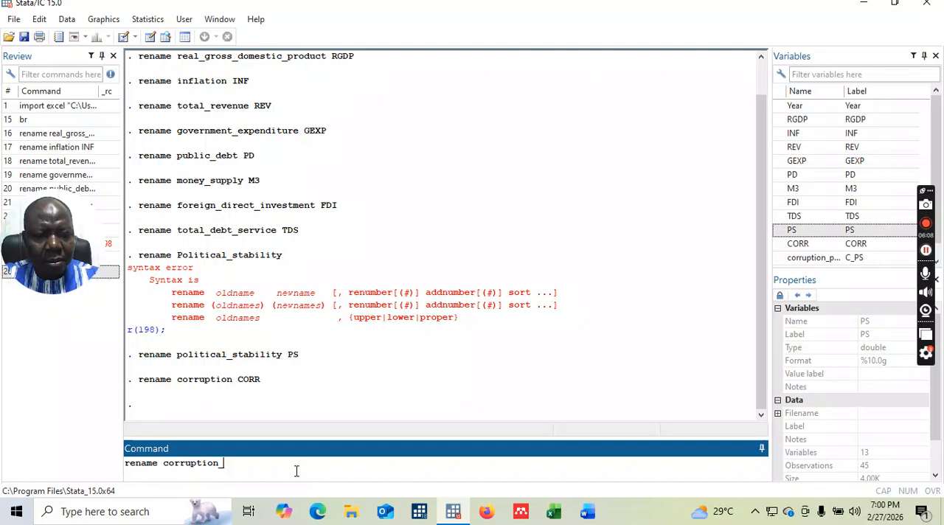
{"action": "type", "text": " politic"}
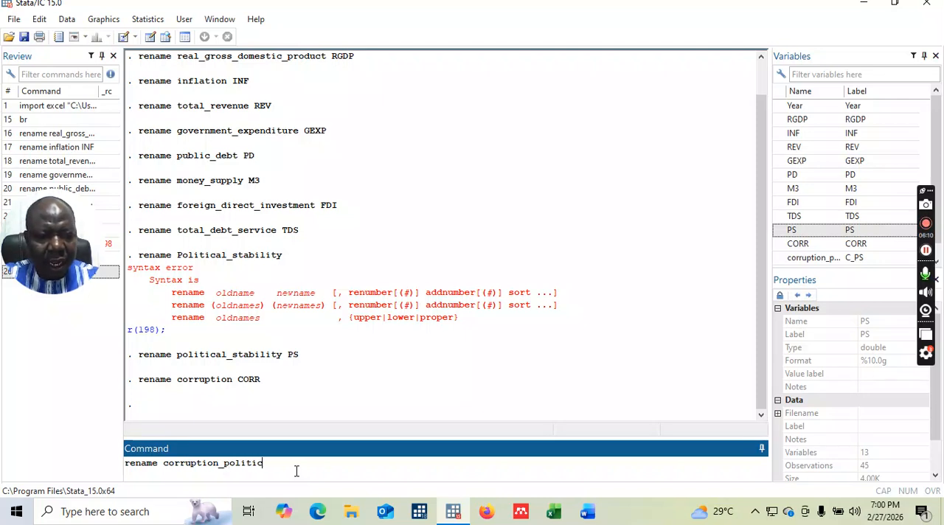
{"action": "type", "text": "al_sta"}
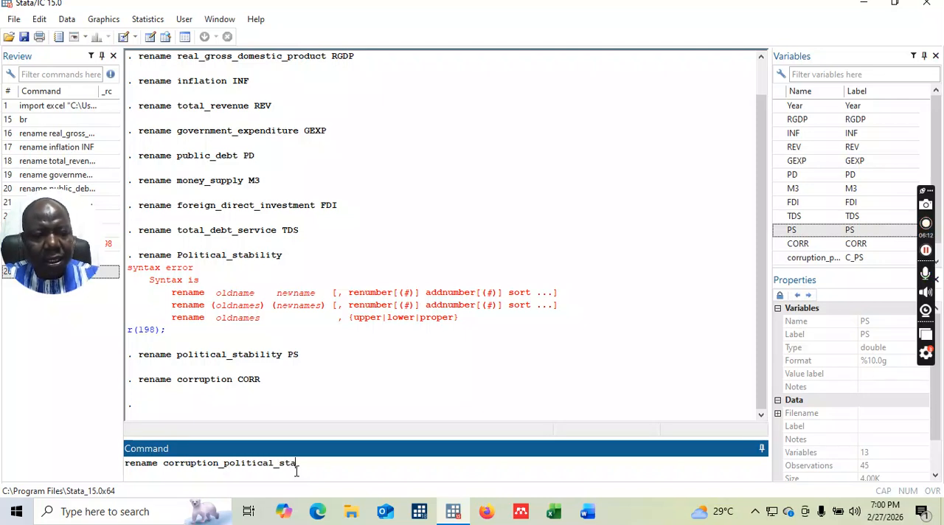
{"action": "type", "text": "bilit"}
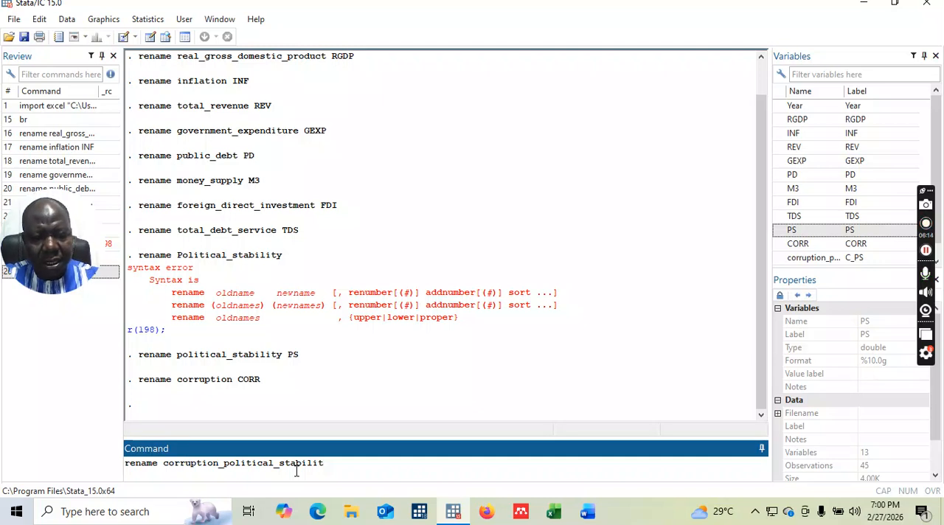
{"action": "type", "text": " CP"}
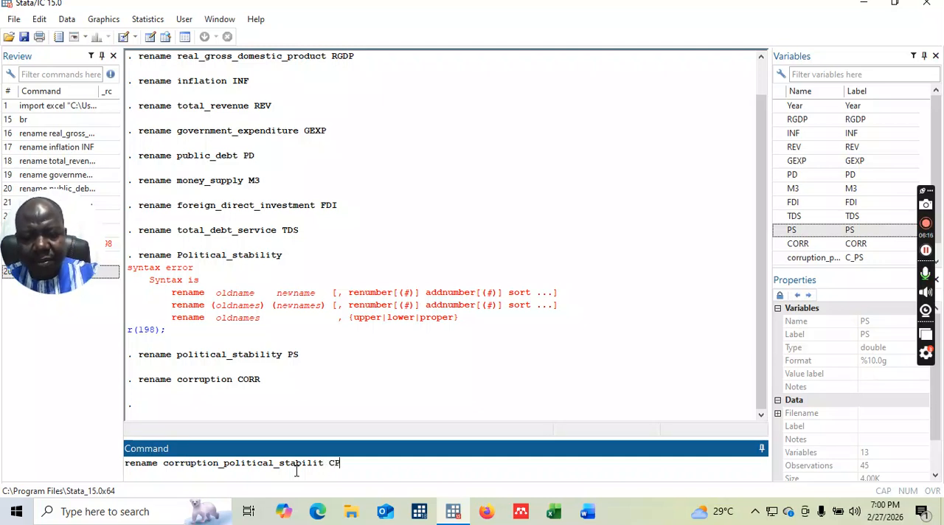
{"action": "type", "text": "S"}
{"action": "key", "text": "Return"}
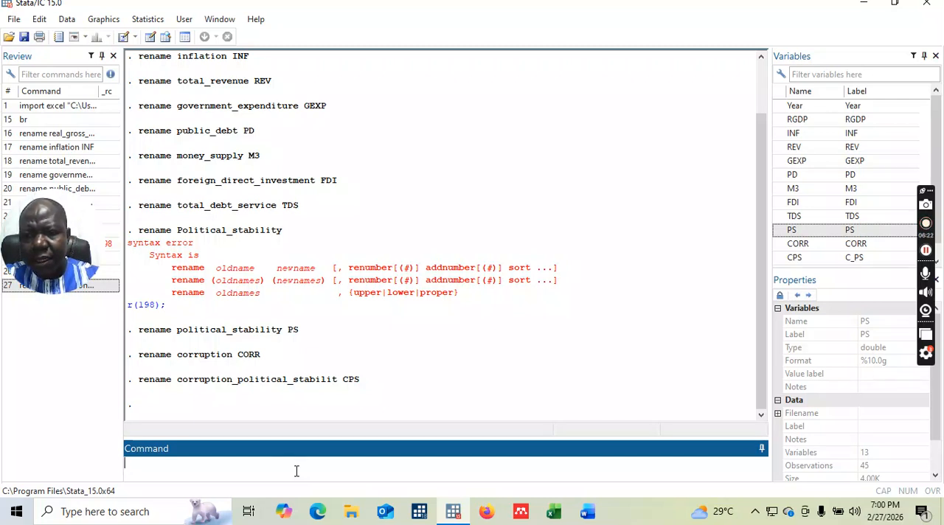
Rename the variable P_2014_D to Dum with the rename command.
{"action": "type", "text": "rename"}
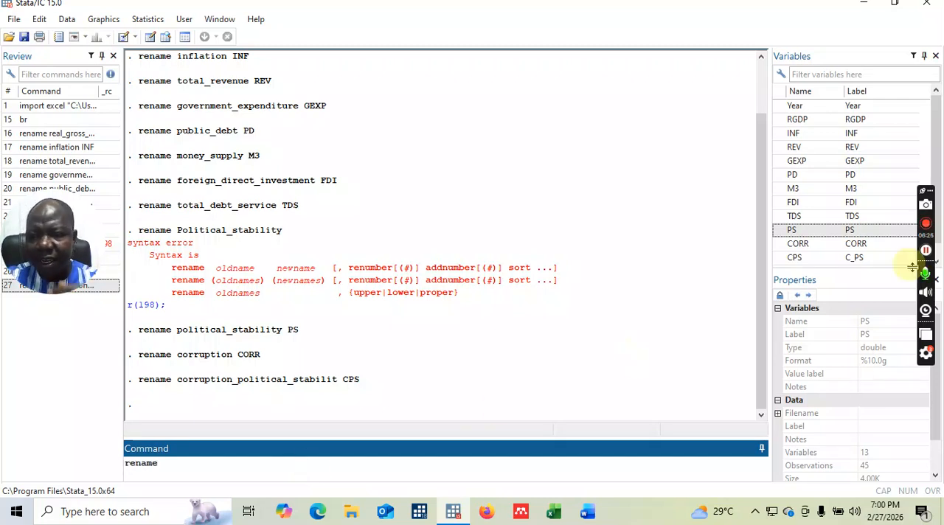
{"action": "scroll", "coordinate": [933, 137], "scroll_direction": "down", "scroll_amount": 1}
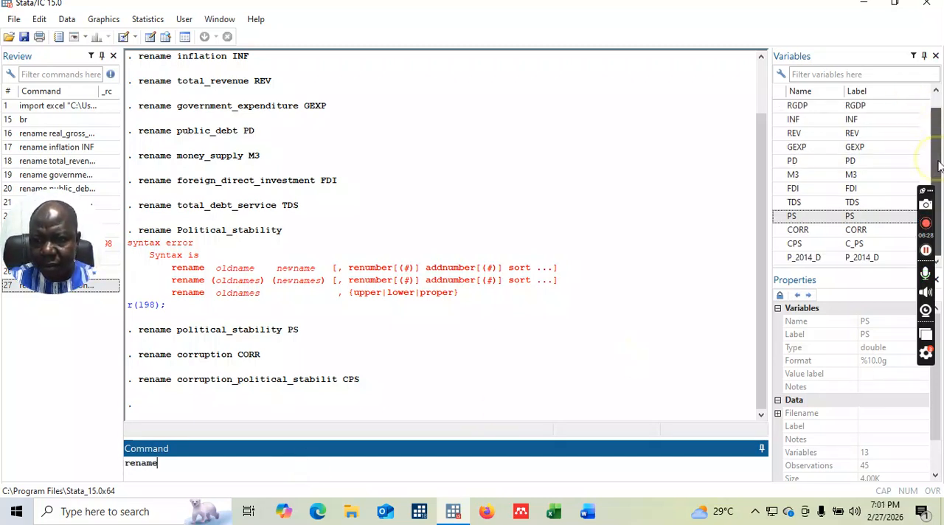
{"action": "double_click", "coordinate": [810, 260]}
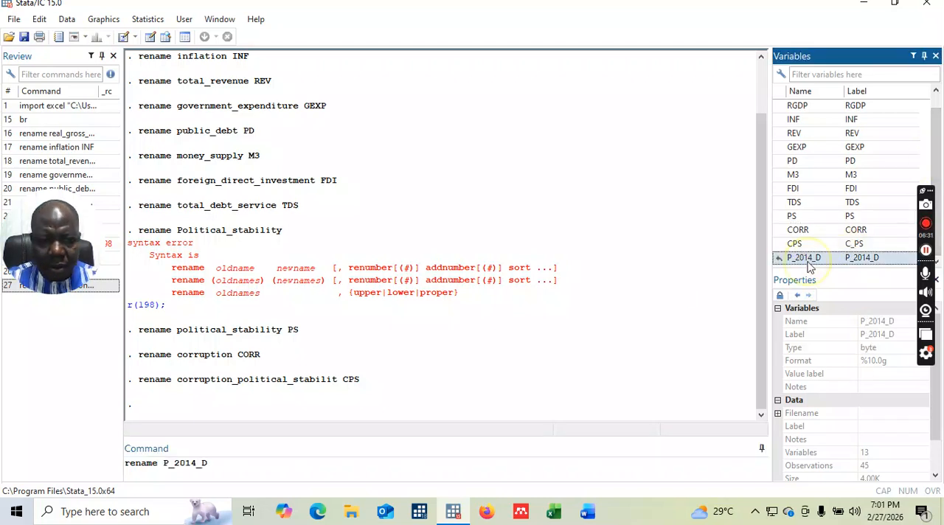
{"action": "left_click", "coordinate": [252, 470]}
{"action": "type", "text": "dummy"}
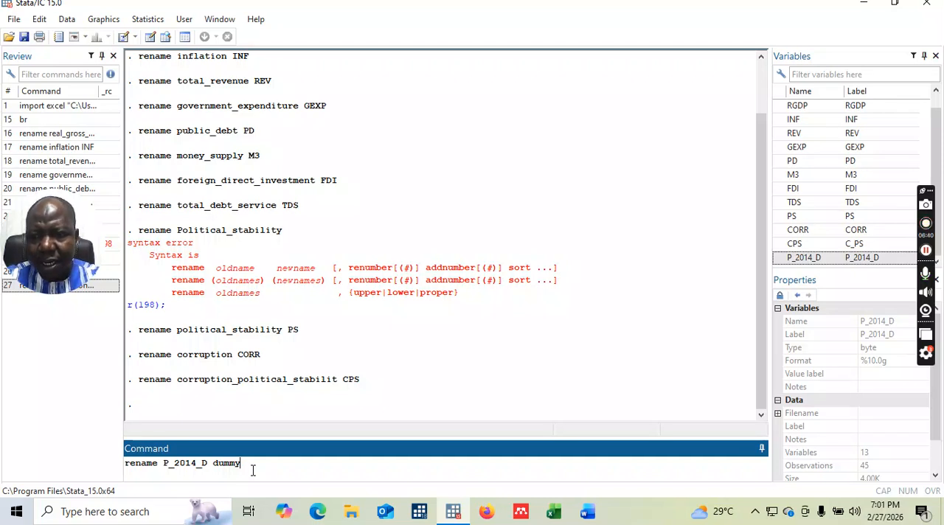
{"action": "key", "text": "BackSpace"}
{"action": "key", "text": "BackSpace"}
{"action": "key", "text": "BackSpace"}
{"action": "key", "text": "BackSpace"}
{"action": "key", "text": "BackSpace"}
{"action": "type", "text": "Du"}
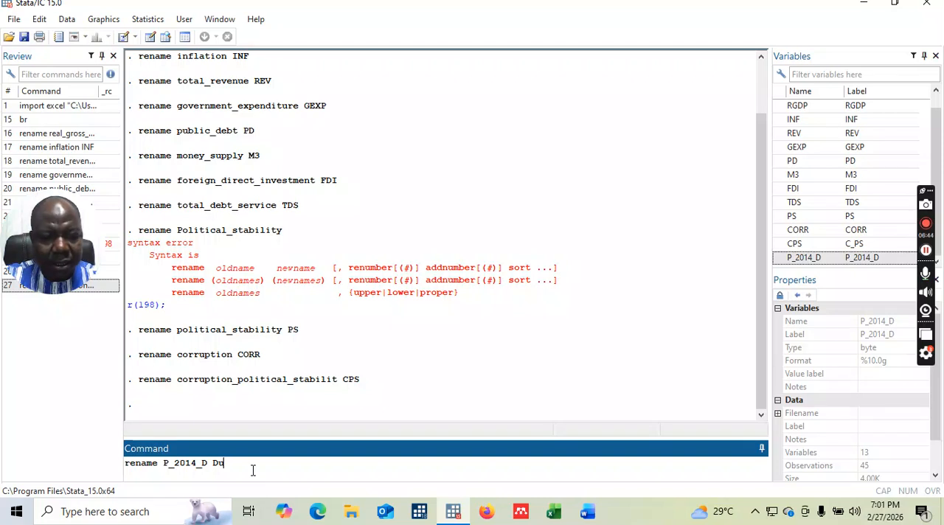
{"action": "type", "text": "m"}
{"action": "key", "text": "Return"}
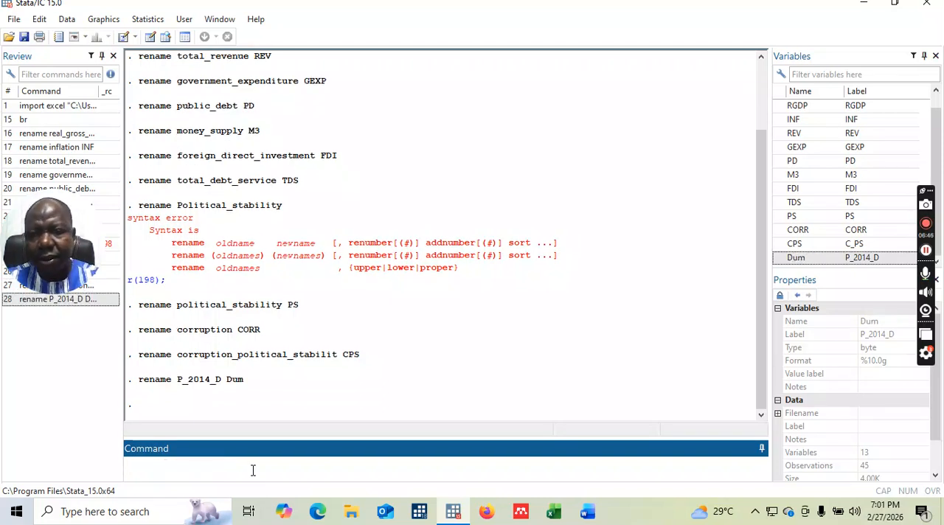
Browse the dataset with the br command to check the renamed columns, and close the Data Editor.
{"action": "type", "text": "br"}
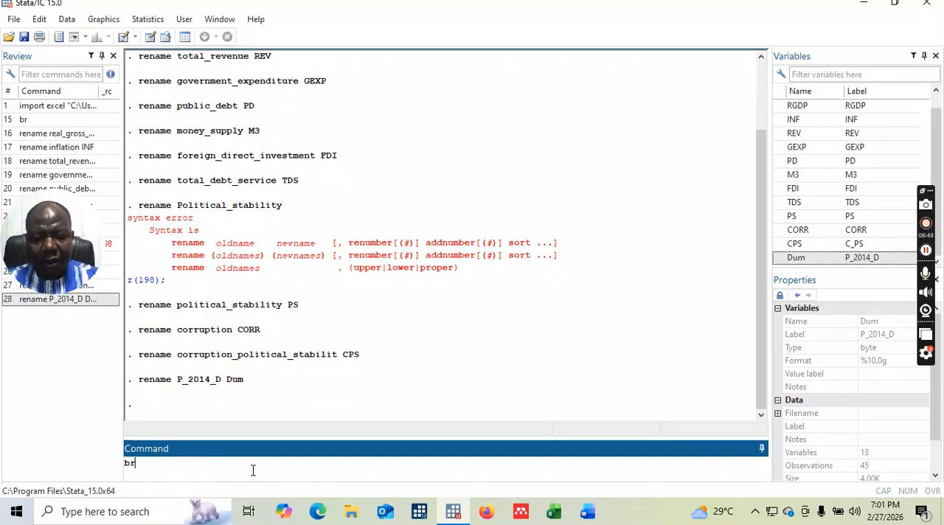
{"action": "key", "text": "Return"}
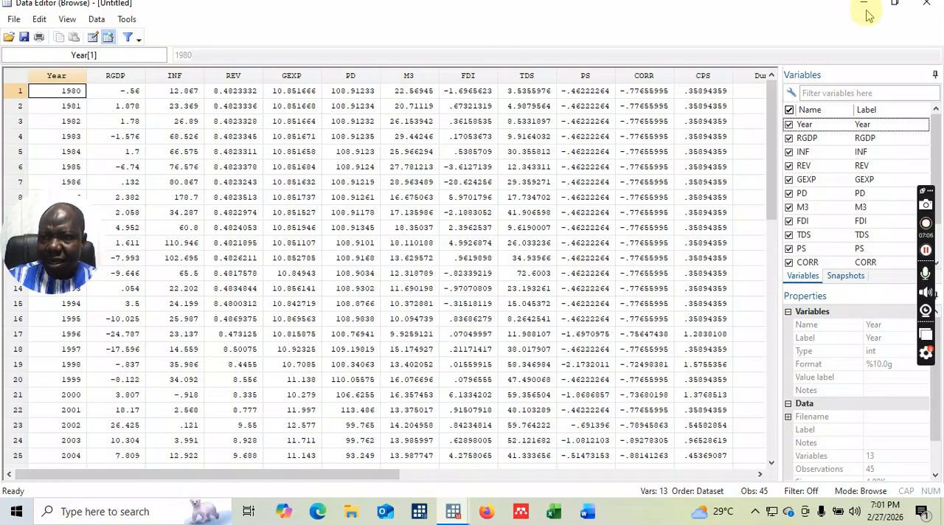
{"action": "left_click", "coordinate": [926, 3]}
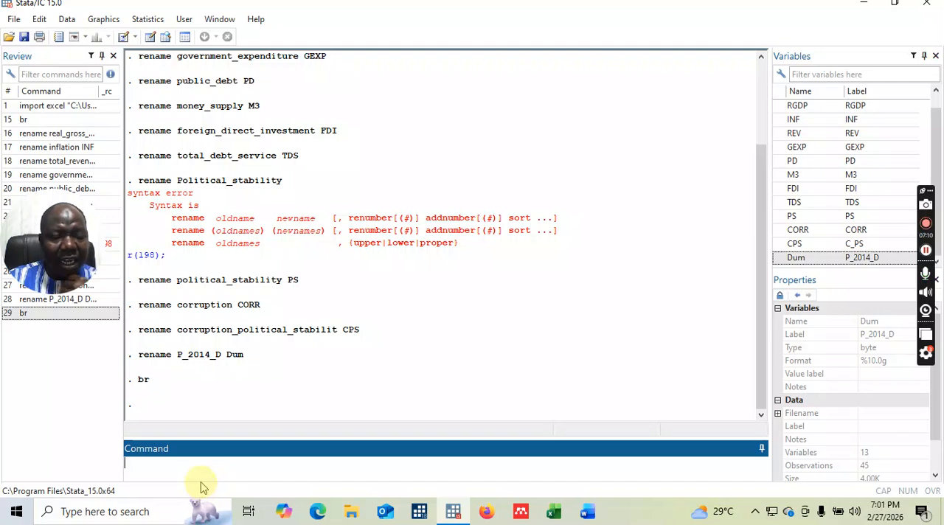
{"action": "left_click", "coordinate": [500, 367]}
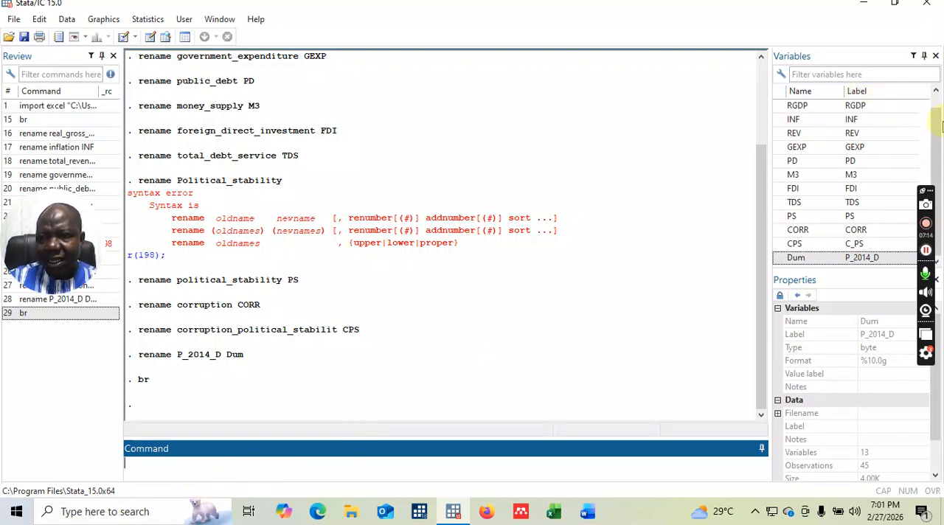
Write a label variable command for RGDP with the opening label text "real gross domestic product".
{"action": "left_click_drag", "start_coordinate": [935, 127], "coordinate": [937, 88]}
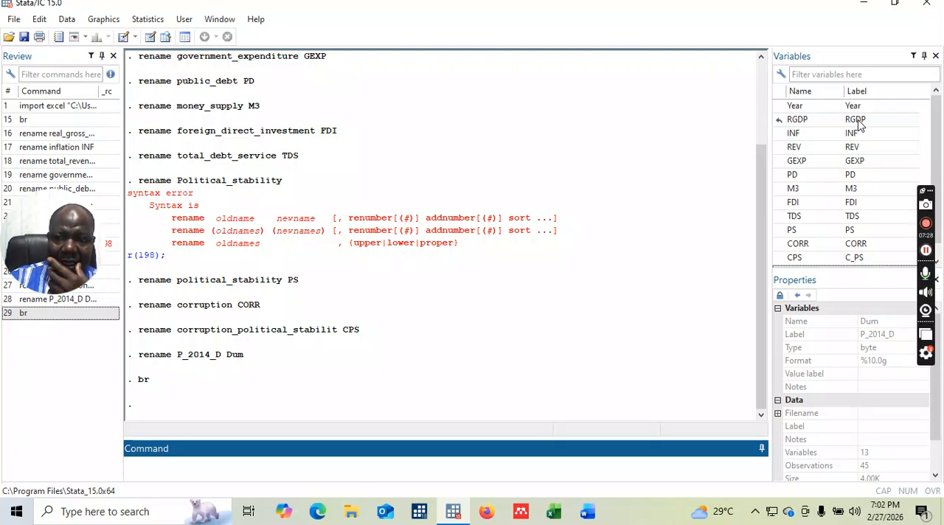
{"action": "left_click", "coordinate": [149, 477]}
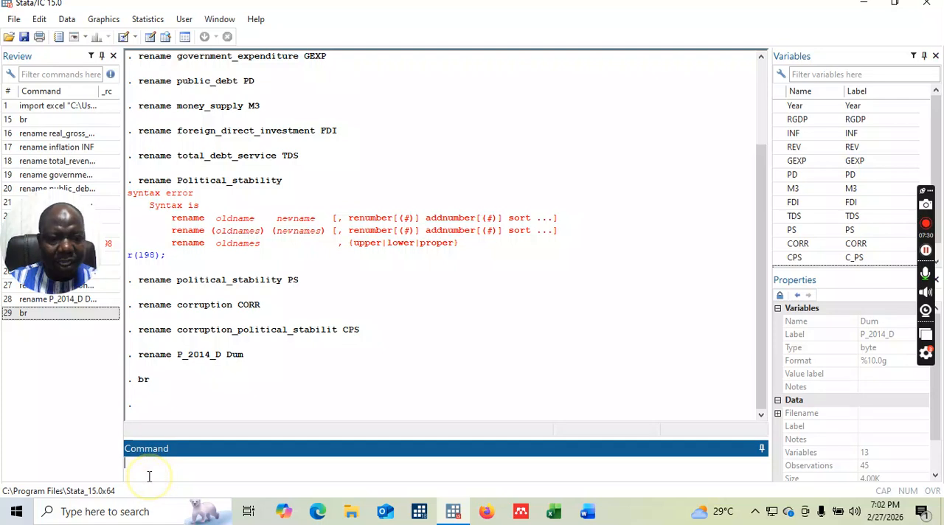
{"action": "type", "text": "lave"}
{"action": "key", "text": "BackSpace"}
{"action": "key", "text": "BackSpace"}
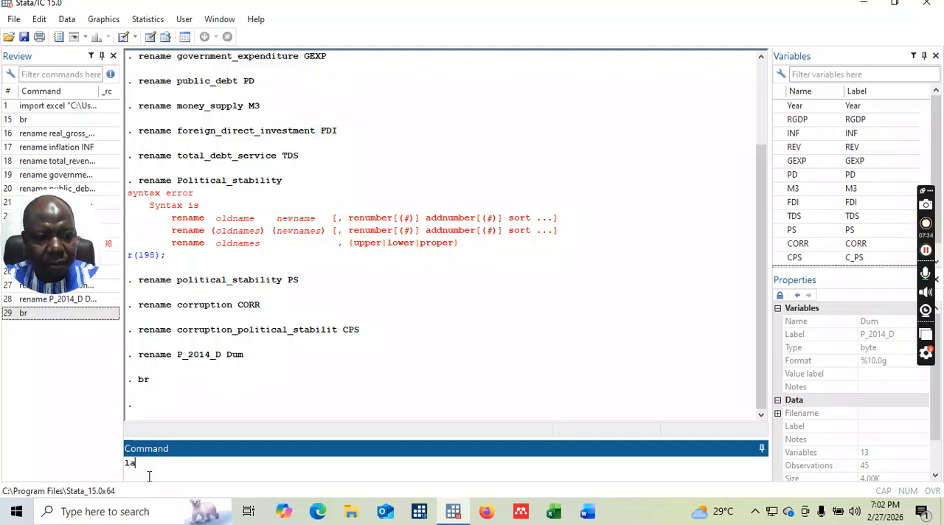
{"action": "type", "text": "bel var"}
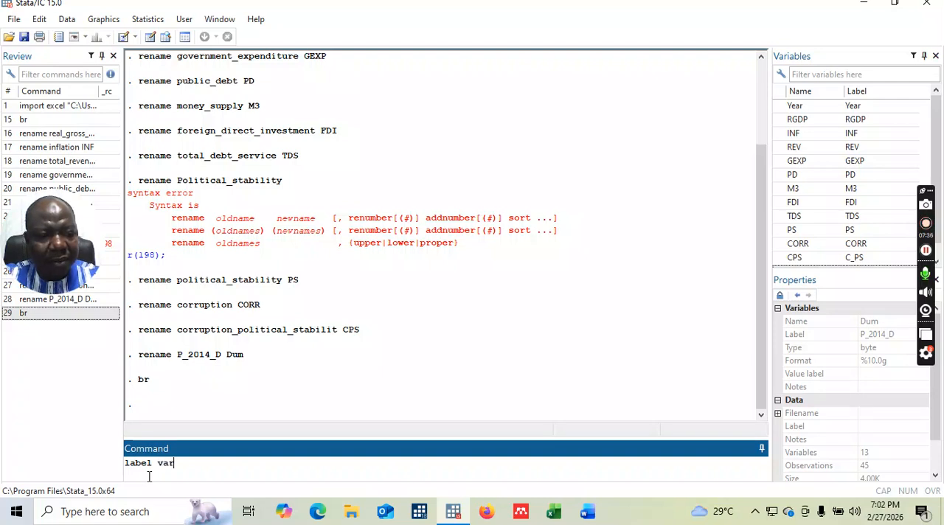
{"action": "type", "text": "iable"}
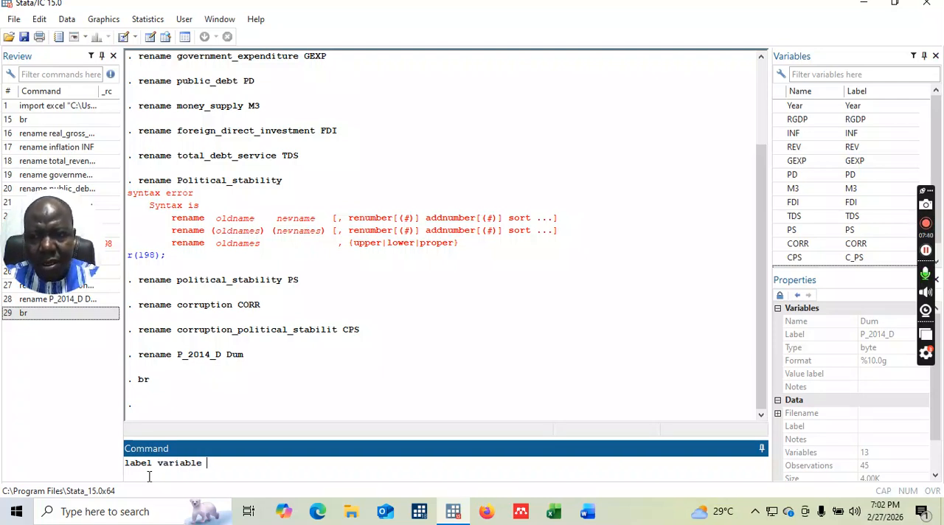
{"action": "type", "text": " RGD"}
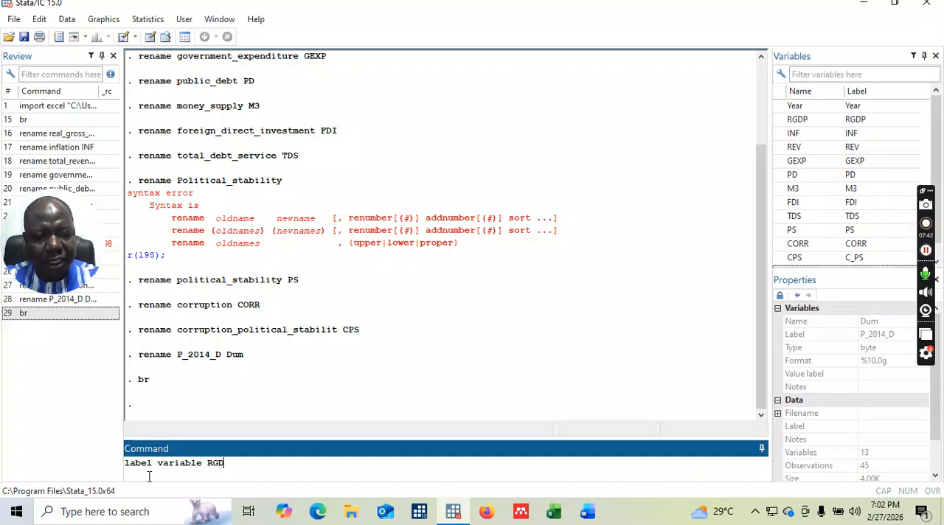
{"action": "type", "text": "P \""}
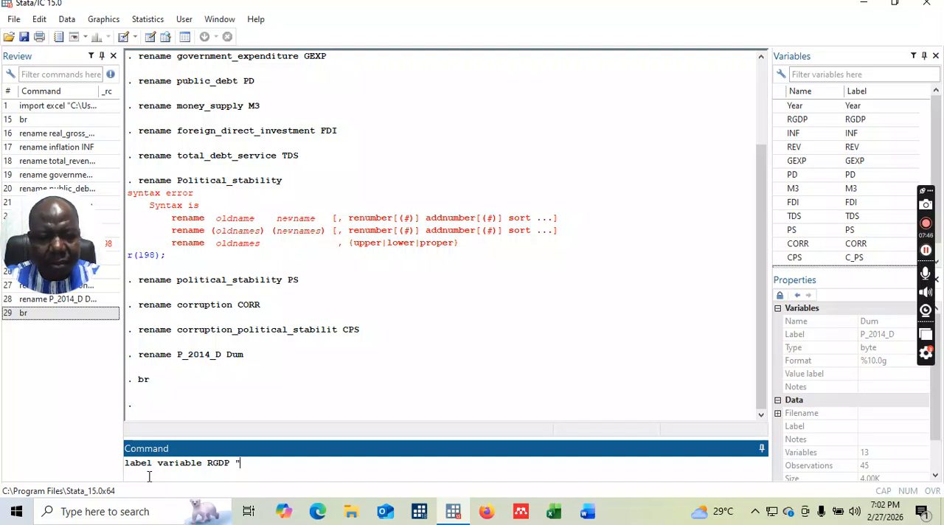
{"action": "type", "text": "real gr"}
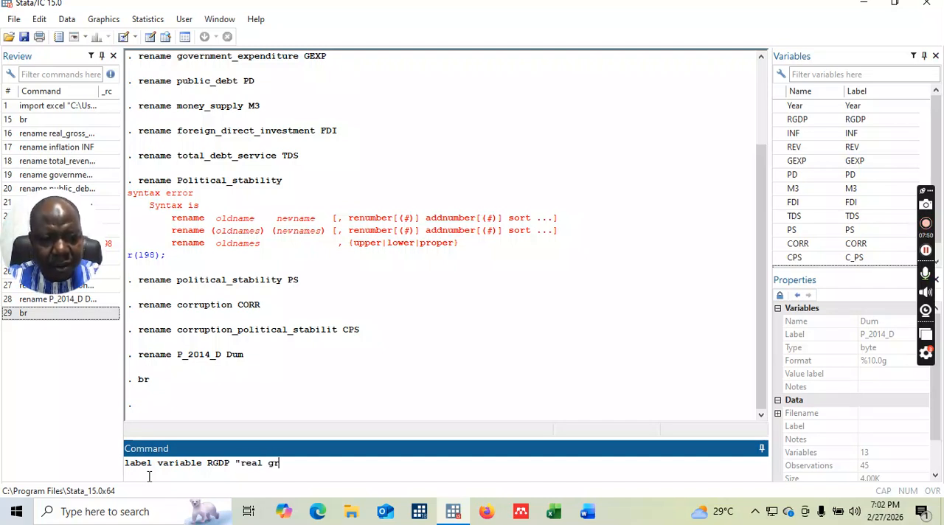
{"action": "type", "text": "oss doems"}
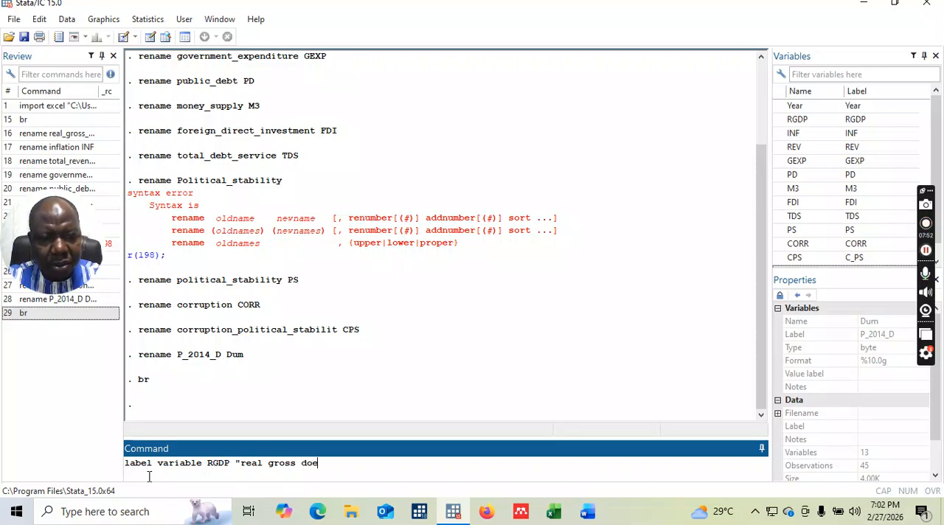
{"action": "key", "text": "BackSpace"}
{"action": "key", "text": "BackSpace"}
{"action": "key", "text": "BackSpace"}
{"action": "type", "text": "mestic product"}
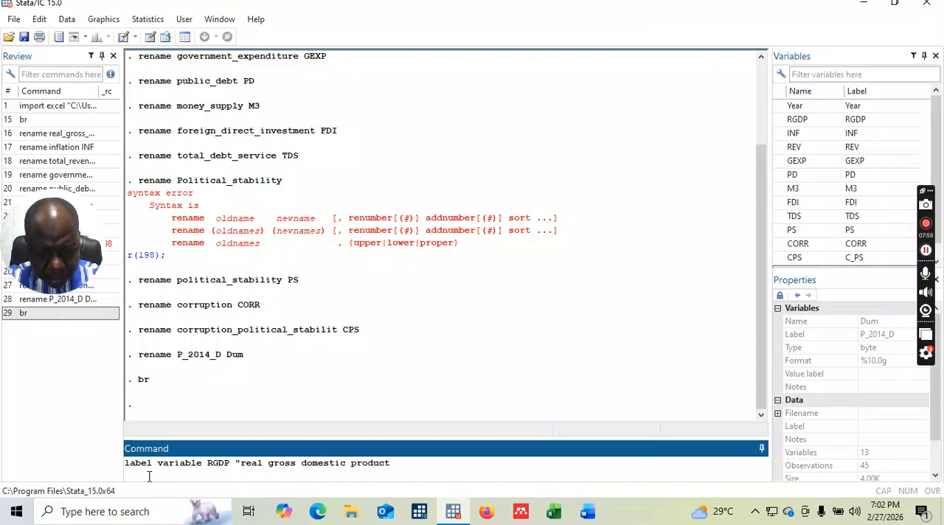
{"action": "type", "text": " as "}
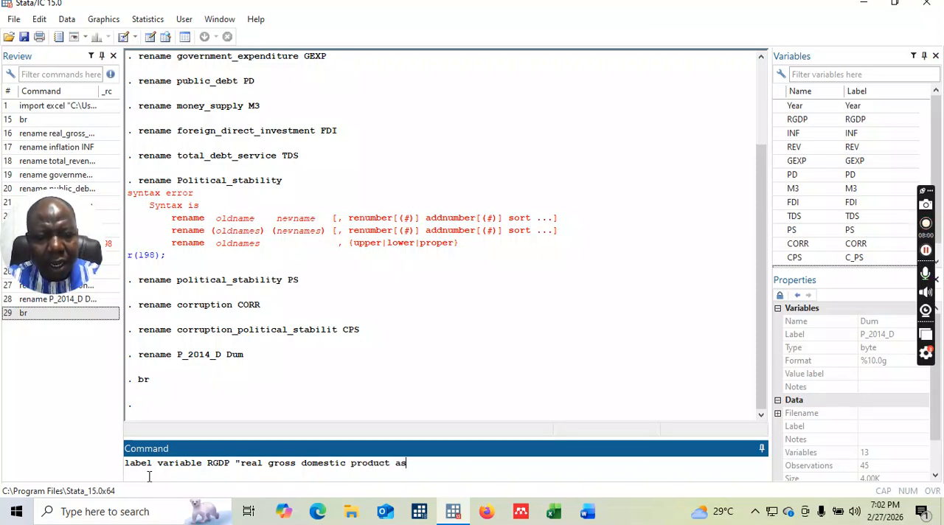
{"action": "type", "text": "percentat"}
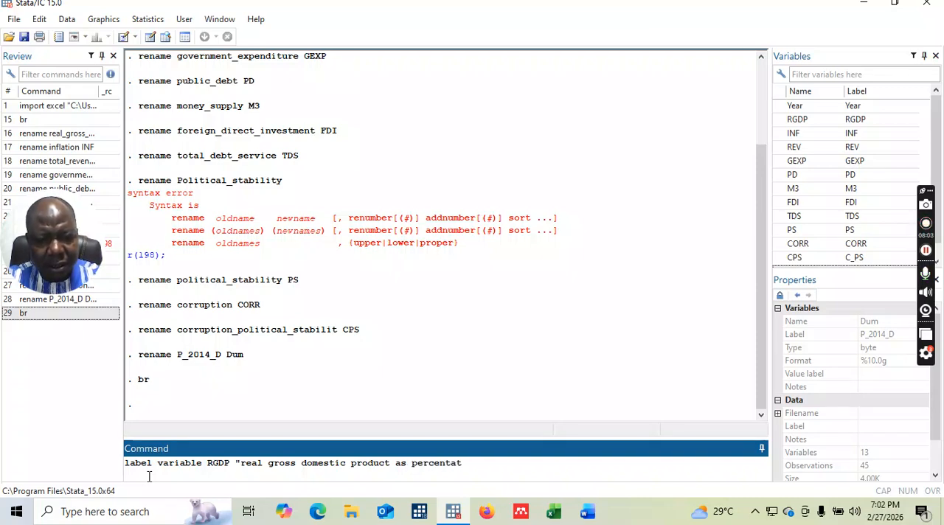
Extend the RGDP label text in the command with "as percentage increase".
{"action": "key", "text": "BackSpace"}
{"action": "type", "text": "ge"}
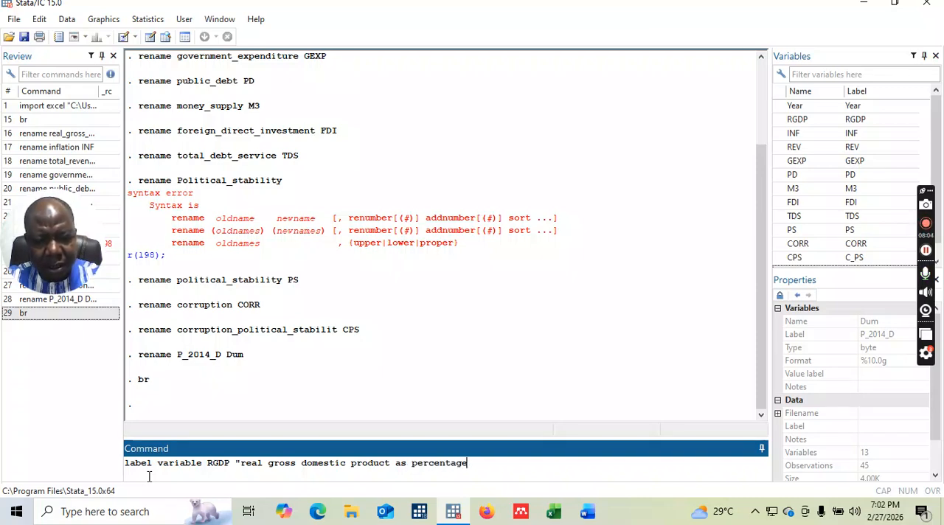
{"action": "type", "text": " increase"}
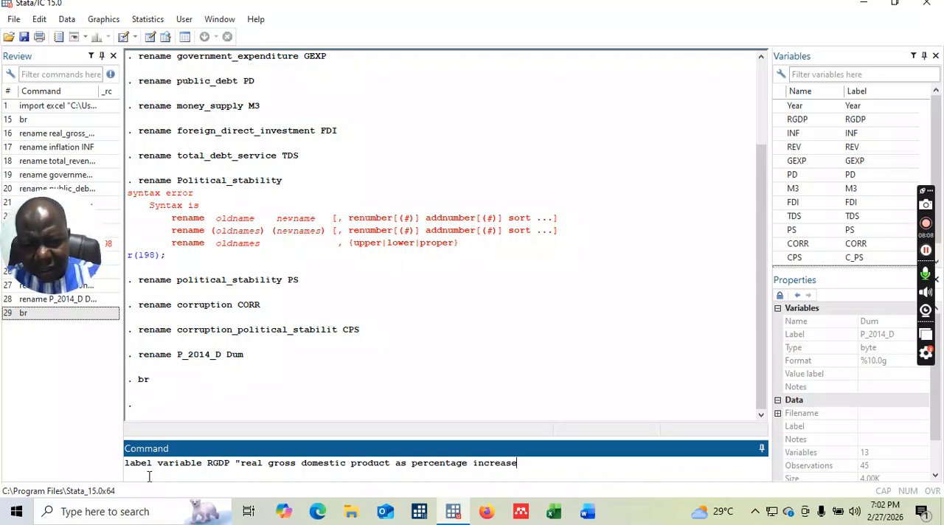
{"action": "type", "text": " int"}
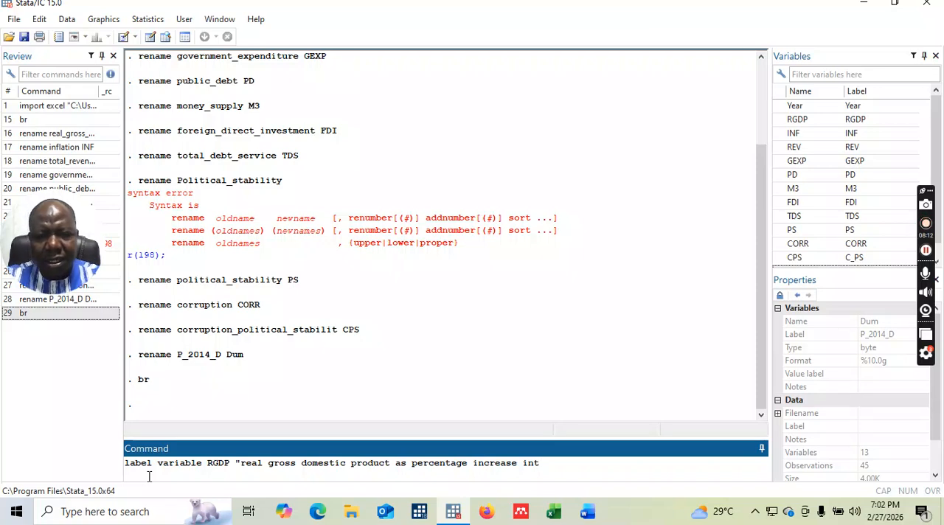
{"action": "key", "text": "BackSpace"}
{"action": "key", "text": "BackSpace"}
{"action": "key", "text": "BackSpace"}
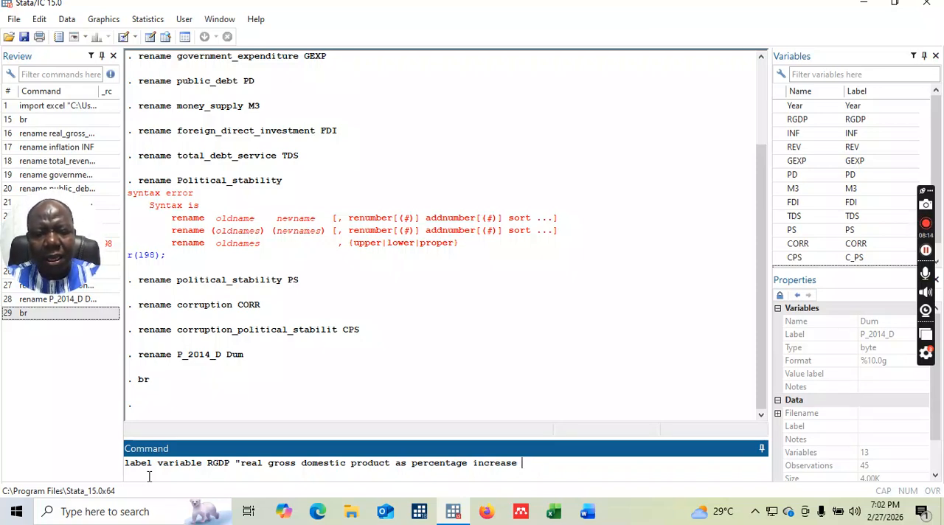
Finish the RGDP label text with "in total real output (WB)" and run the label variable command.
{"action": "type", "text": "in total"}
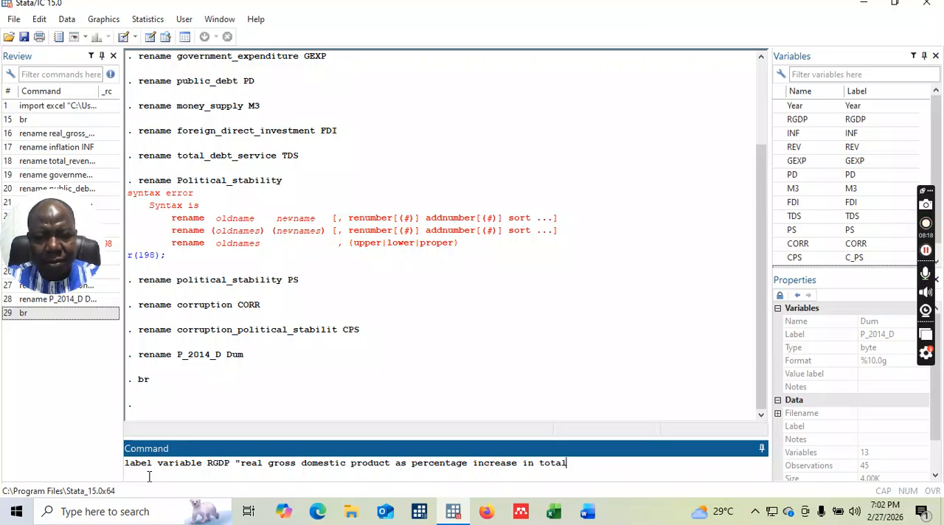
{"action": "type", "text": " rea"}
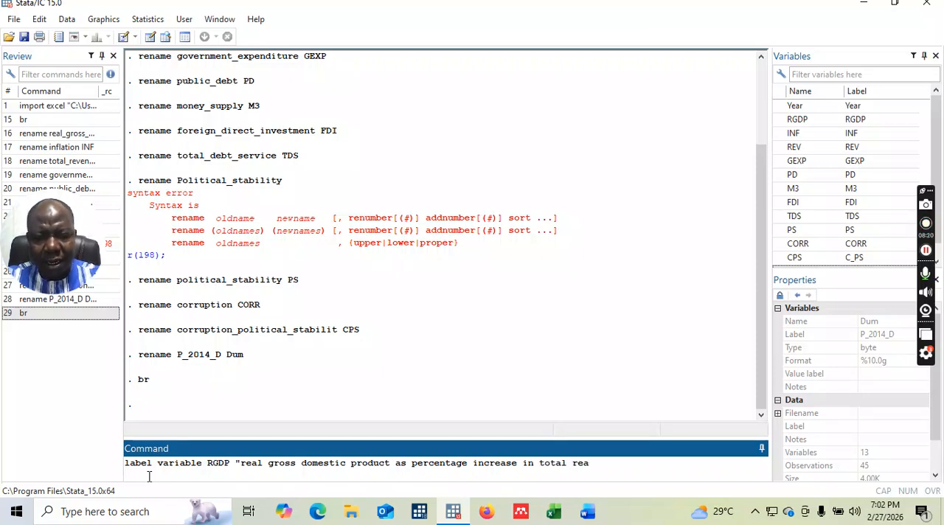
{"action": "type", "text": "l output ("}
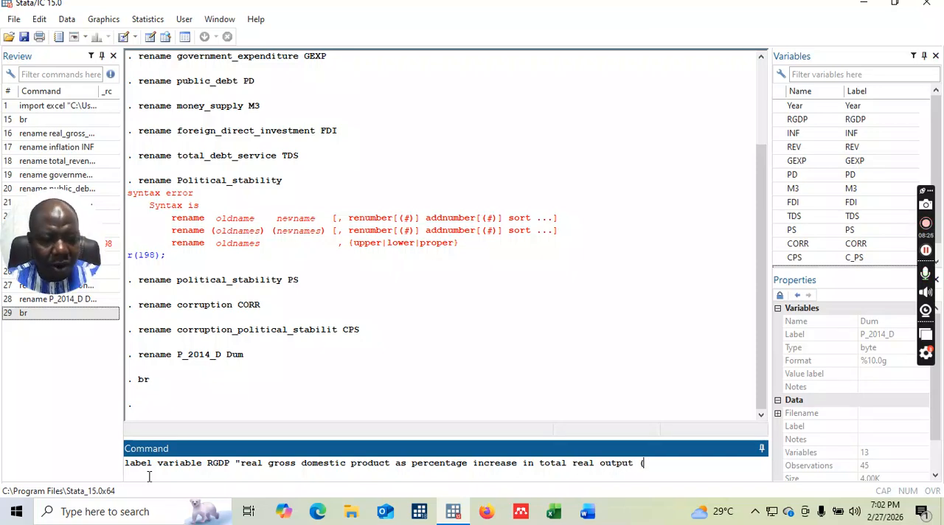
{"action": "type", "text": "WB"}
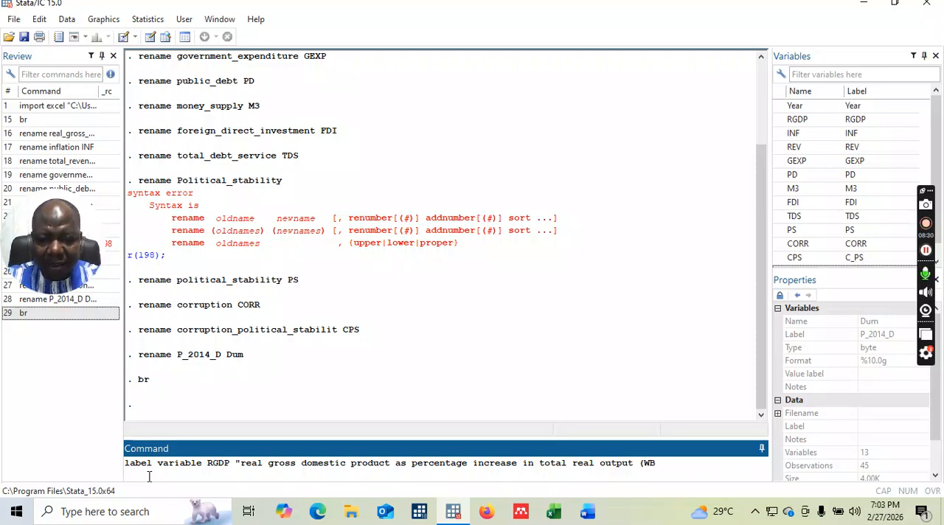
{"action": "type", "text": ")"}
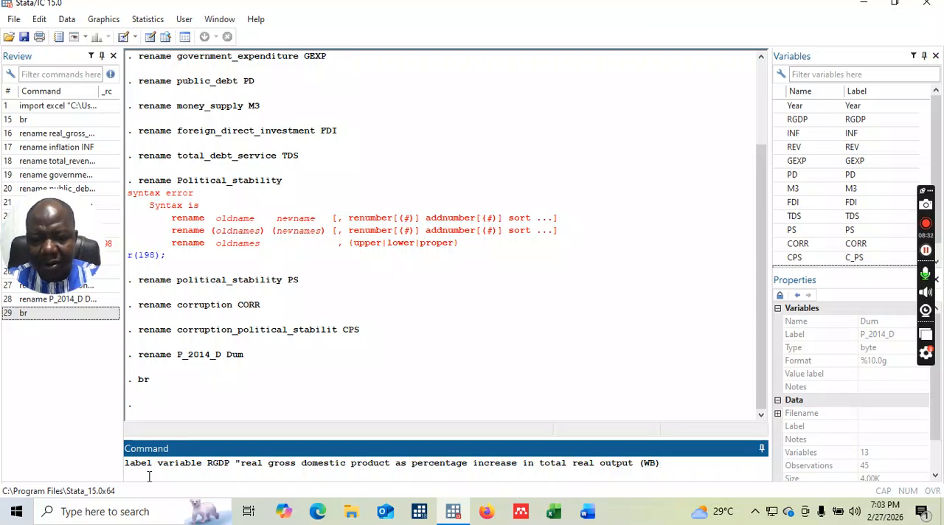
{"action": "key", "text": "Return"}
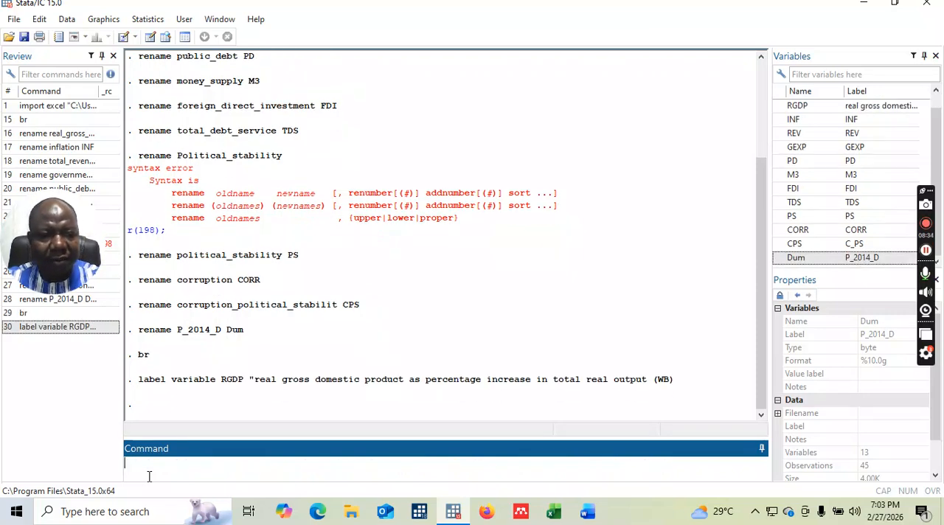
Write a label variable command for INF with the unquoted opening text "percentage increase in".
{"action": "type", "text": "labe "}
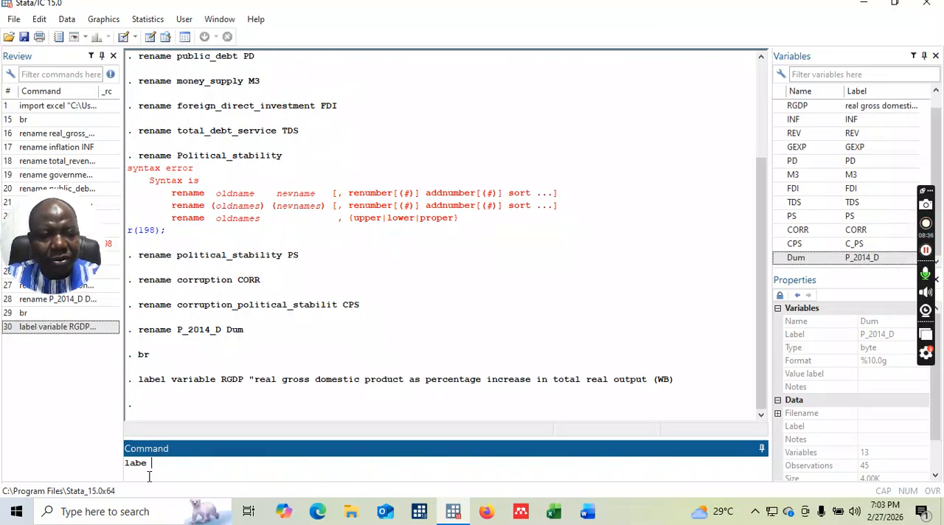
{"action": "type", "text": "l"}
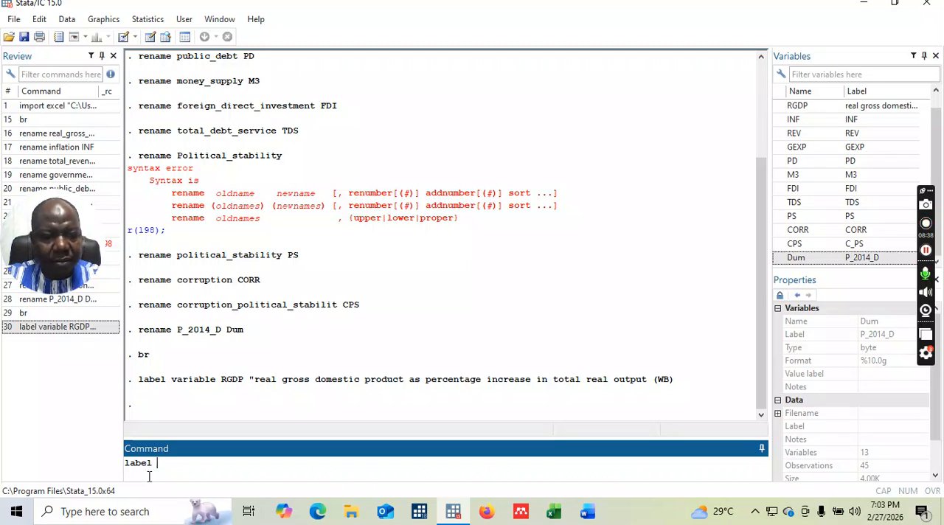
{"action": "type", "text": " variable "}
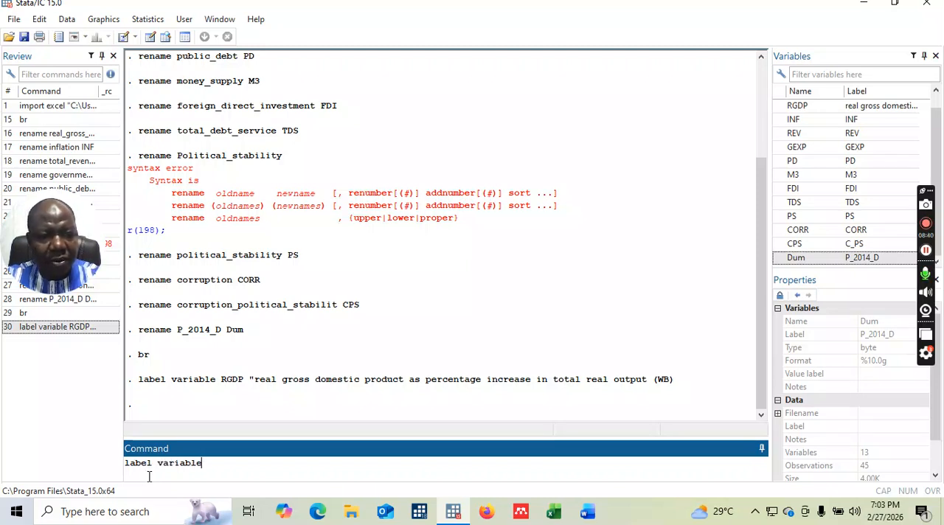
{"action": "type", "text": "INF"}
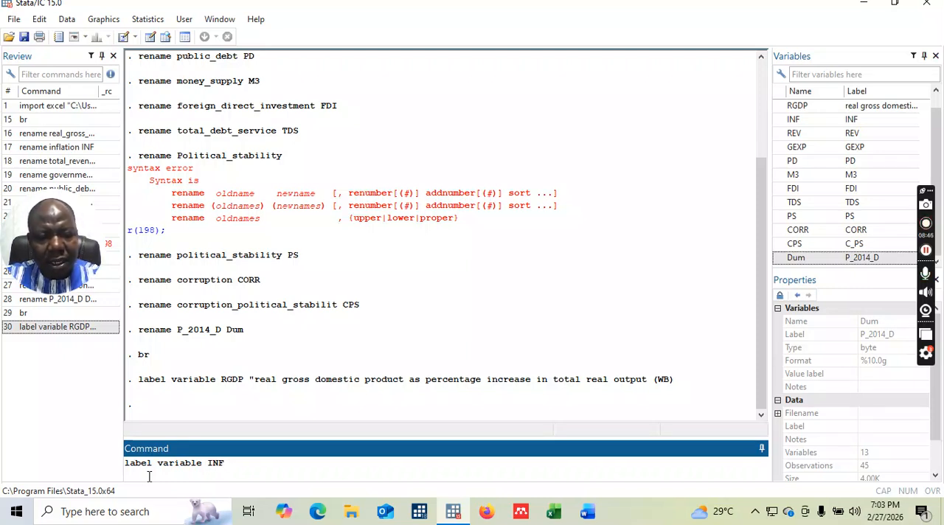
{"action": "type", "text": "per"}
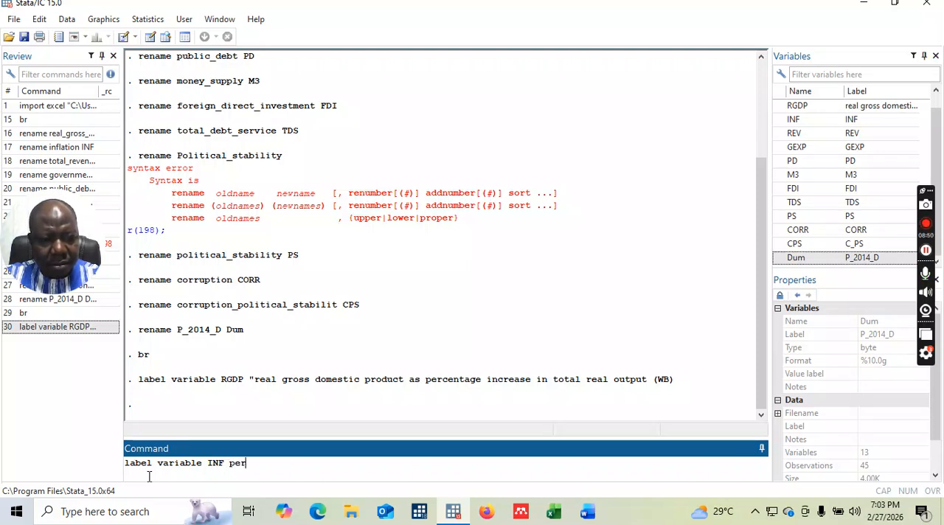
{"action": "type", "text": "centage"}
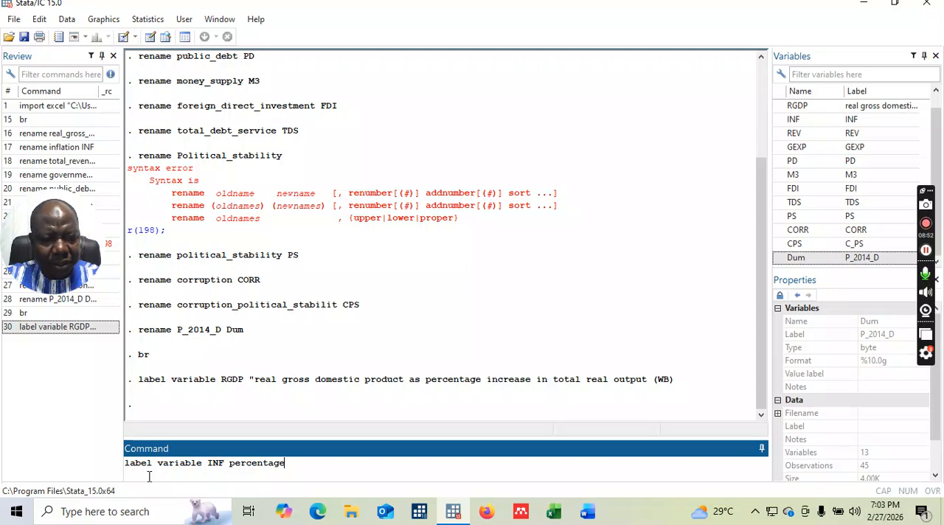
{"action": "type", "text": " incres"}
{"action": "key", "text": "BackSpace"}
{"action": "type", "text": "se in"}
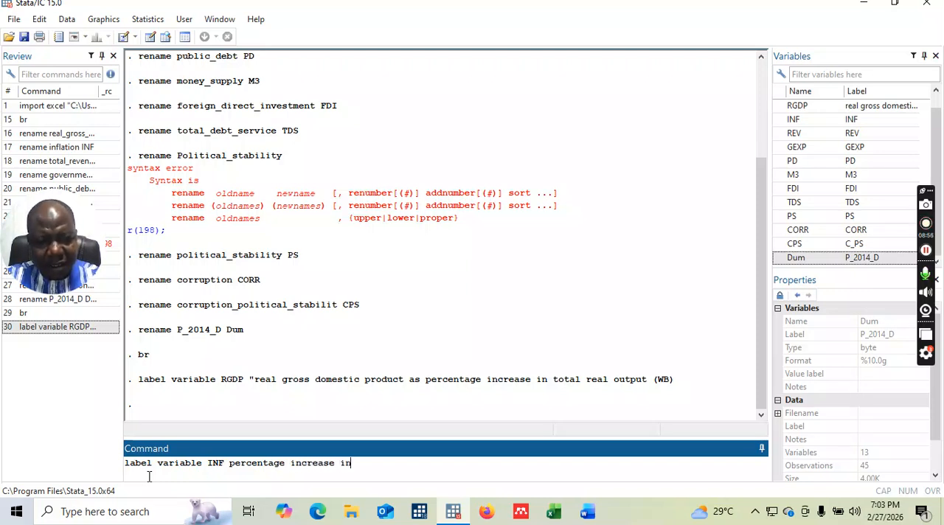
{"action": "type", "text": " average preice"}
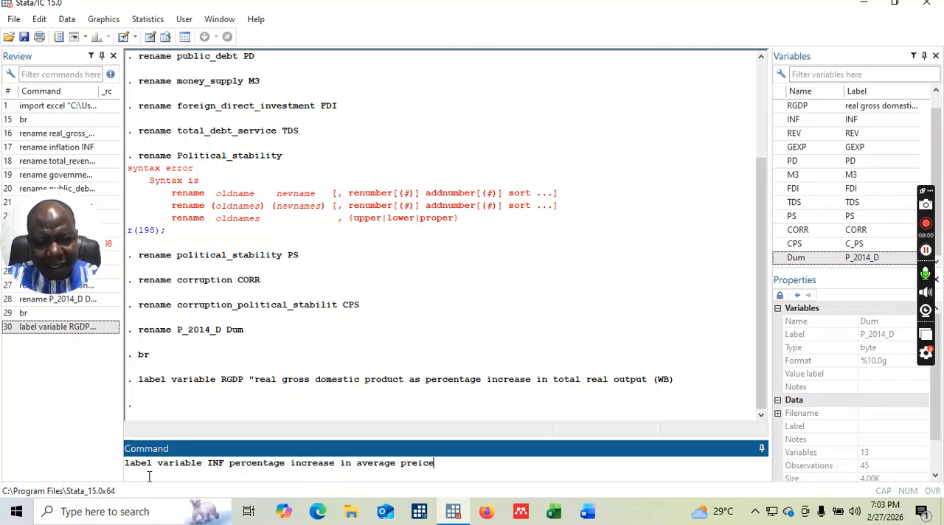
Complete the unquoted INF label text with "average price (based CPI-WDI)" and try to run the command.
{"action": "key", "text": "BackSpace"}
{"action": "key", "text": "BackSpace"}
{"action": "key", "text": "BackSpace"}
{"action": "key", "text": "BackSpace"}
{"action": "type", "text": "ice (based"}
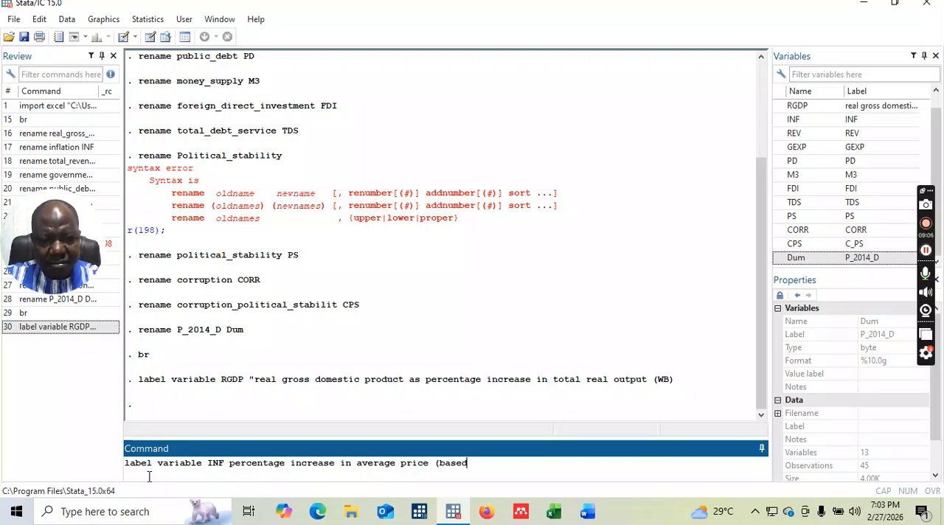
{"action": "type", "text": " CP"}
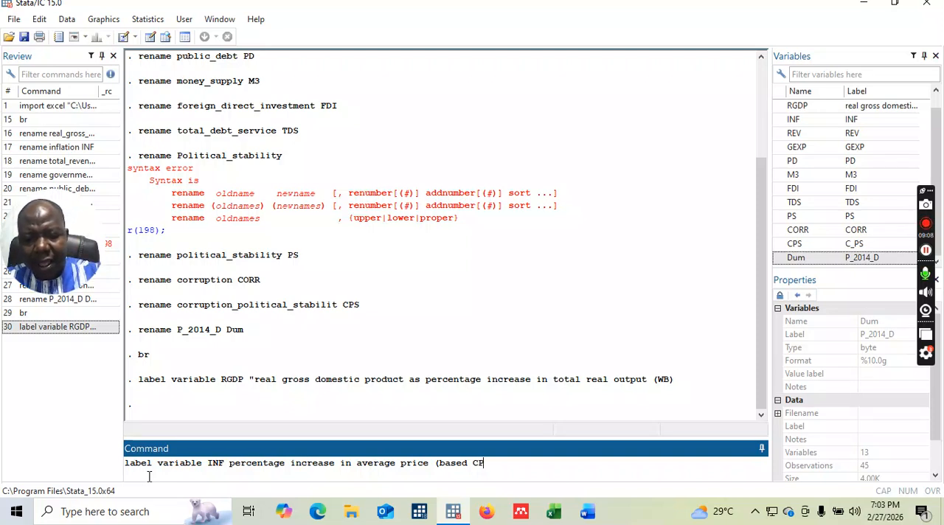
{"action": "type", "text": "I-"}
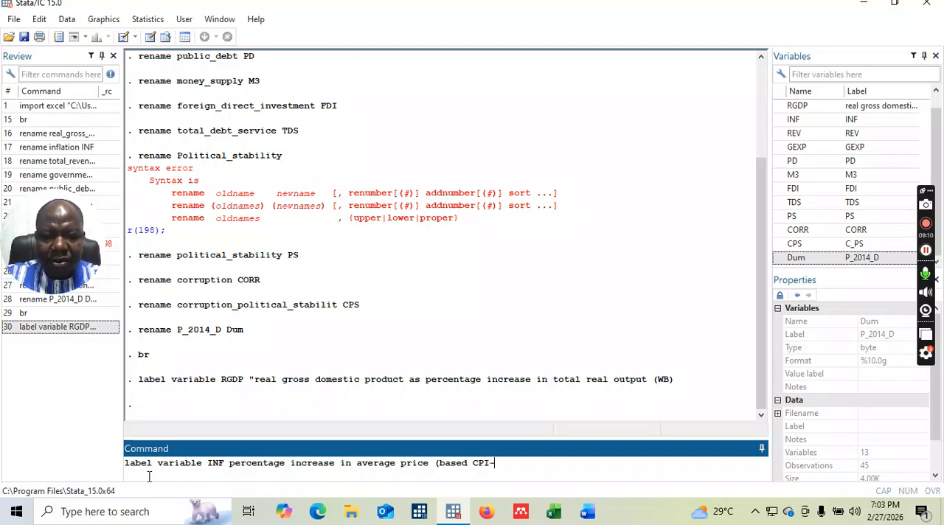
{"action": "type", "text": "WDI"}
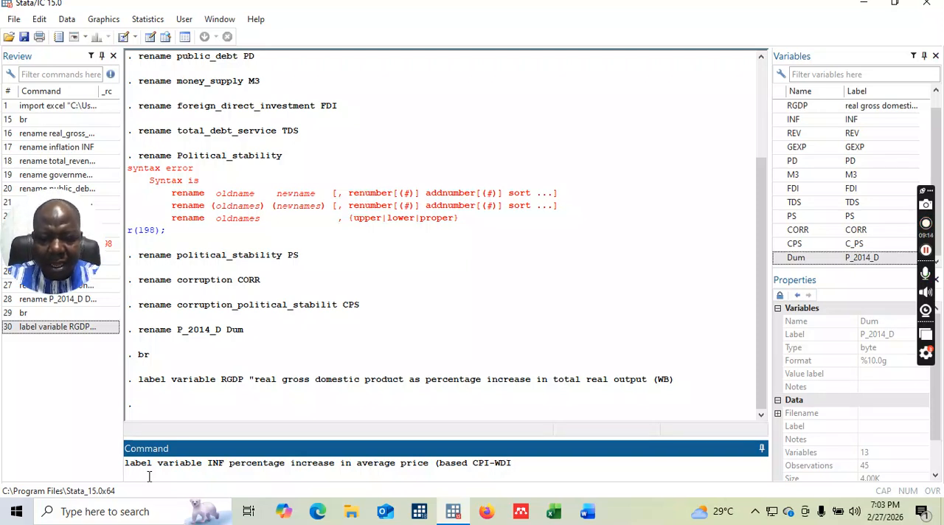
{"action": "type", "text": ")"}
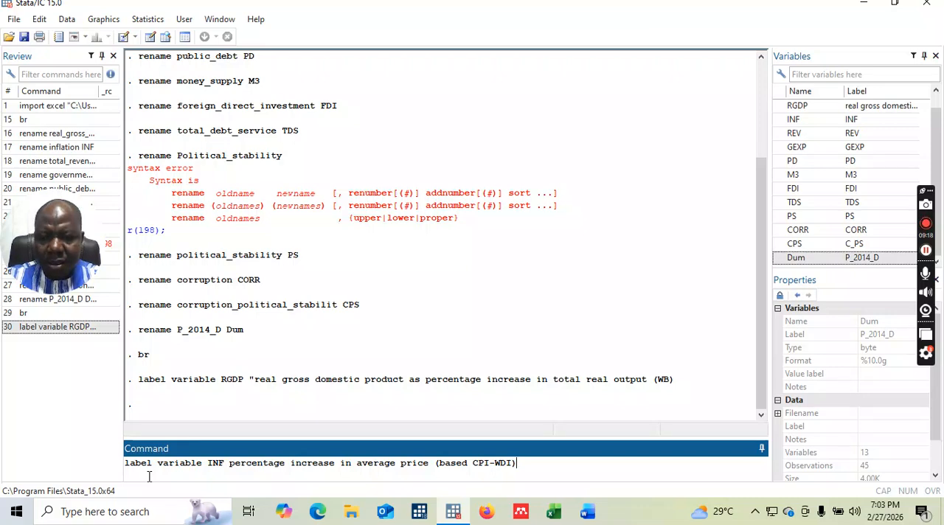
{"action": "key", "text": "Return"}
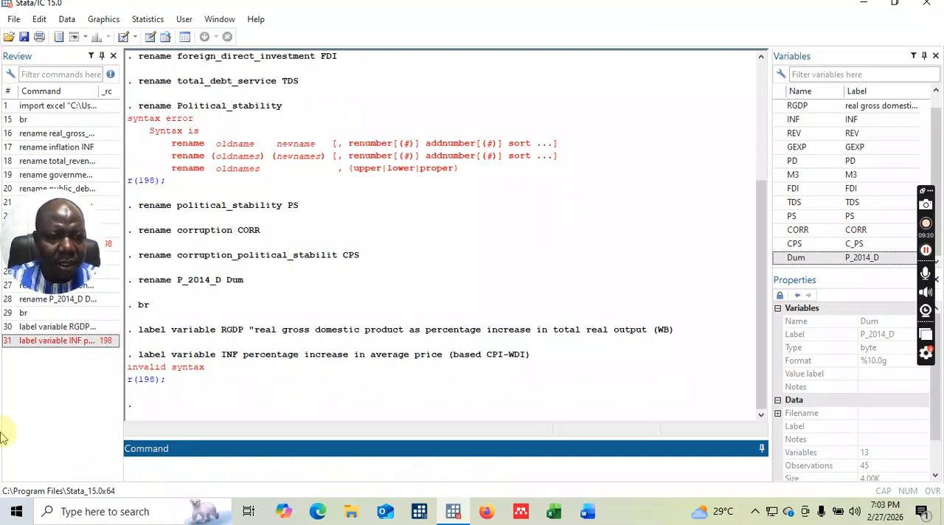
Recall the INF label command, put quotation marks around percentage increase in average price (based CPI-WDI, replacing the closing parenthesis, and run it.
{"action": "left_click", "coordinate": [49, 341]}
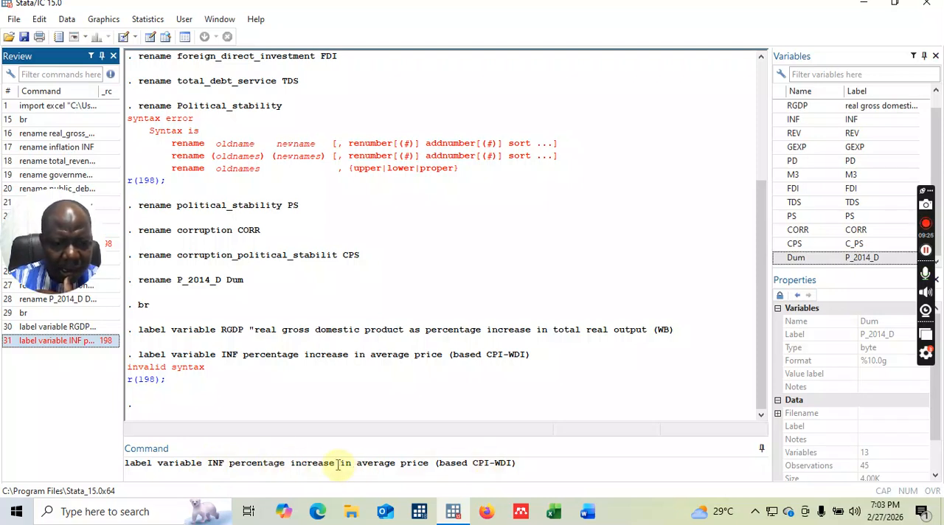
{"action": "left_click", "coordinate": [230, 463]}
{"action": "type", "text": "\""}
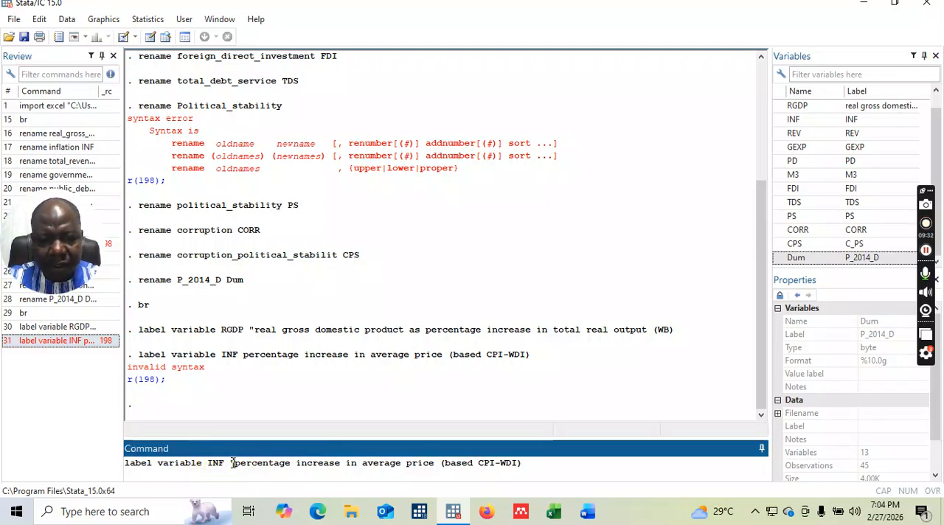
{"action": "left_click", "coordinate": [527, 464]}
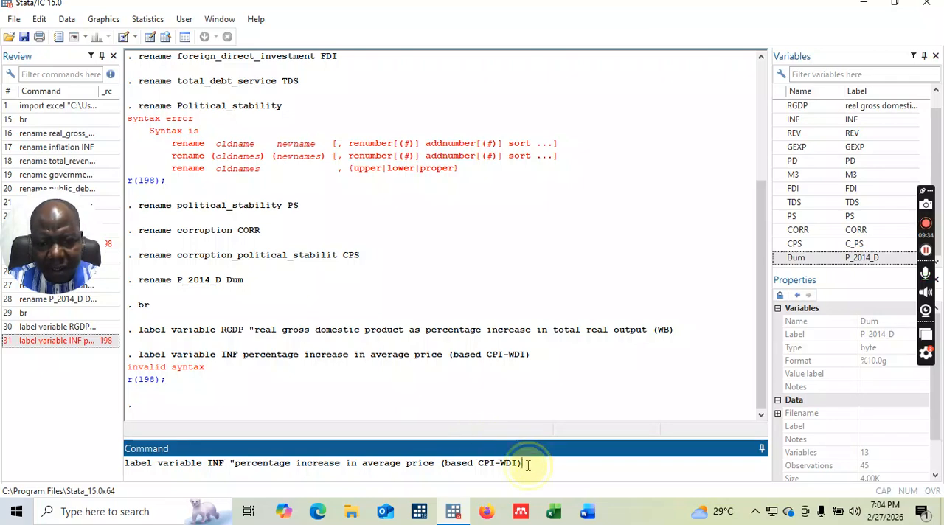
{"action": "key", "text": "BackSpace"}
{"action": "type", "text": "\""}
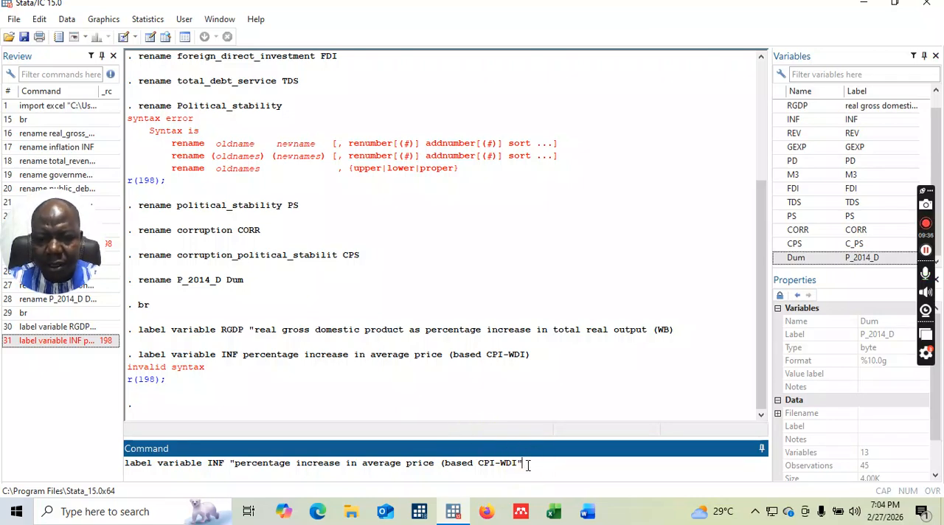
{"action": "key", "text": "Return"}
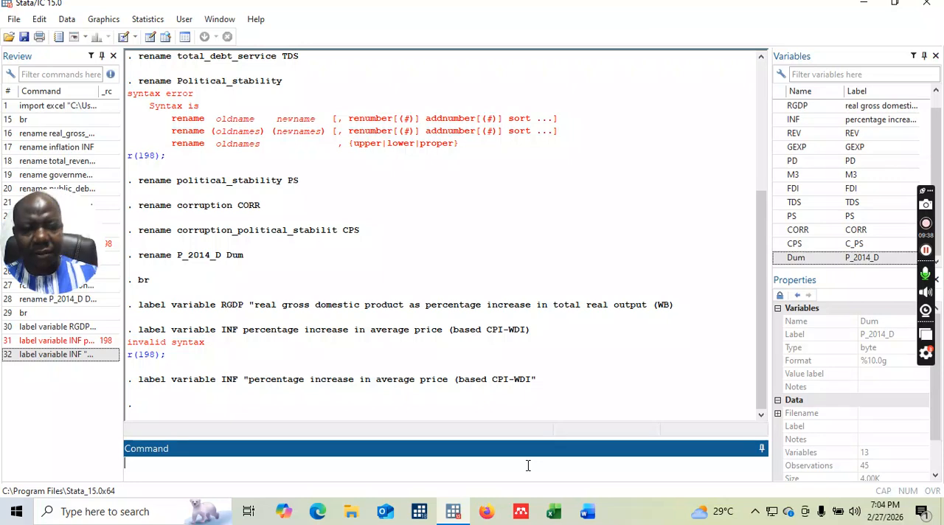
Try to label variable REV with the unquoted text total revenue.
{"action": "type", "text": "label "}
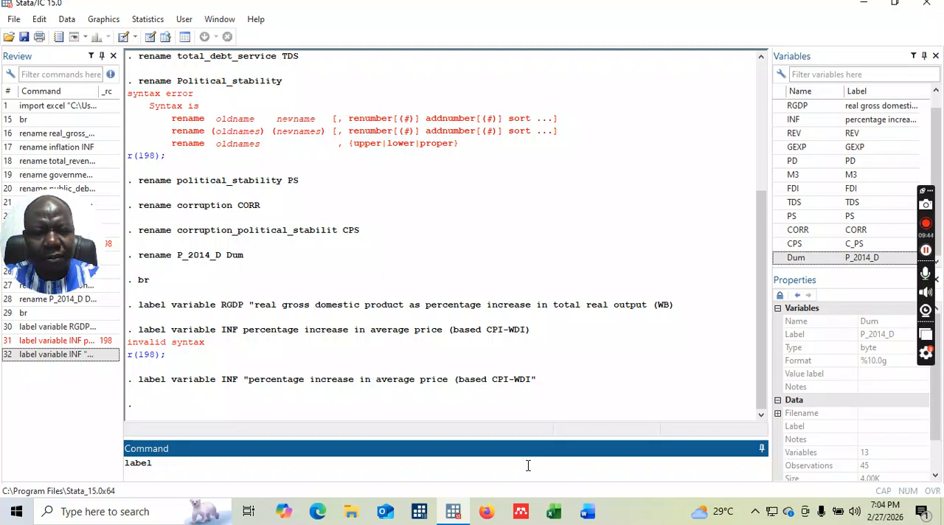
{"action": "type", "text": "variable"}
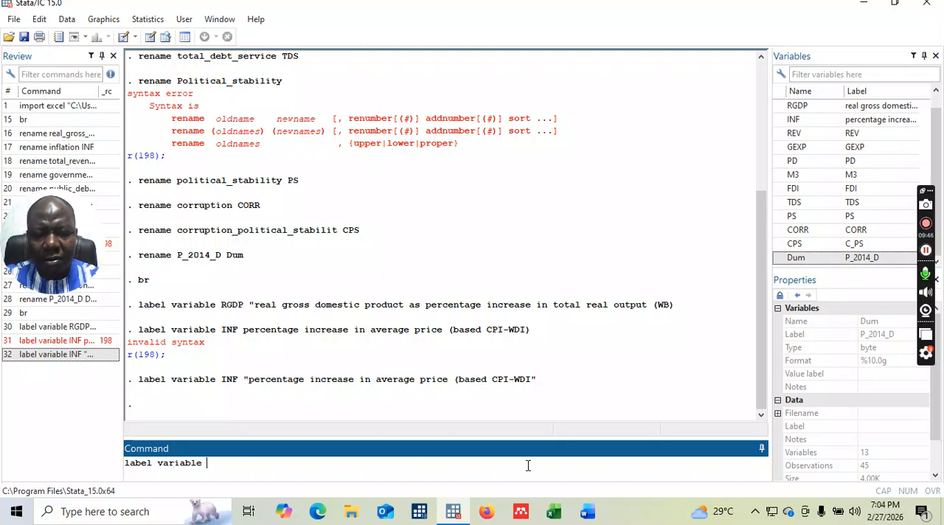
{"action": "type", "text": " REV"}
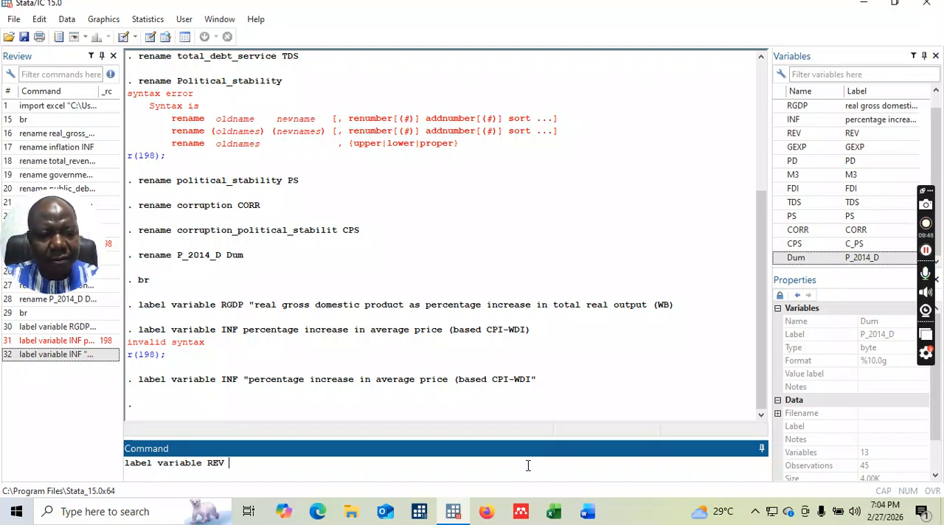
{"action": "type", "text": " total revenue"}
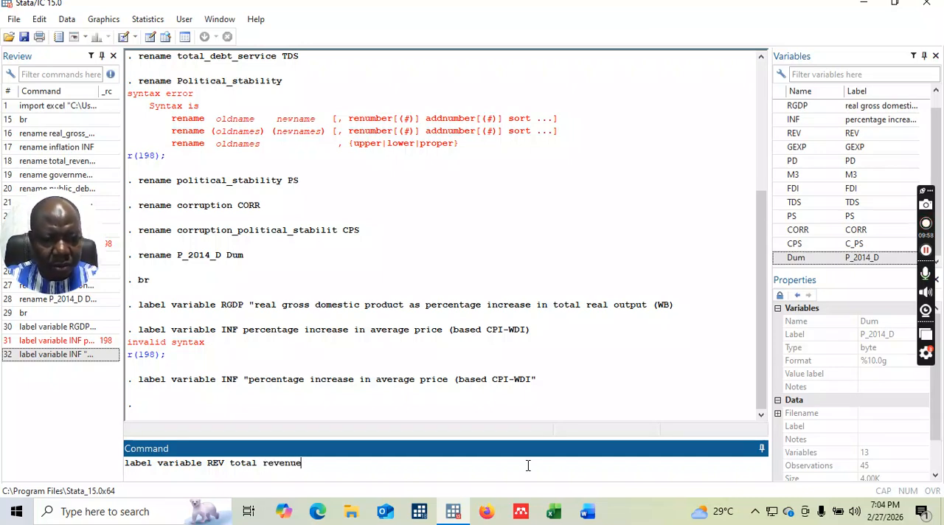
{"action": "key", "text": "Return"}
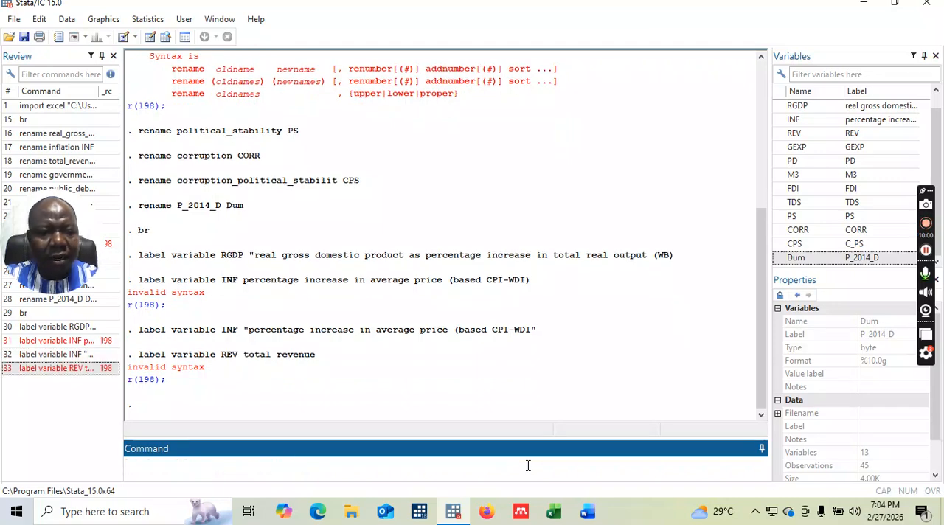
Recall the REV label command, put quotation marks around total revenue, and run it.
{"action": "left_click", "coordinate": [107, 368]}
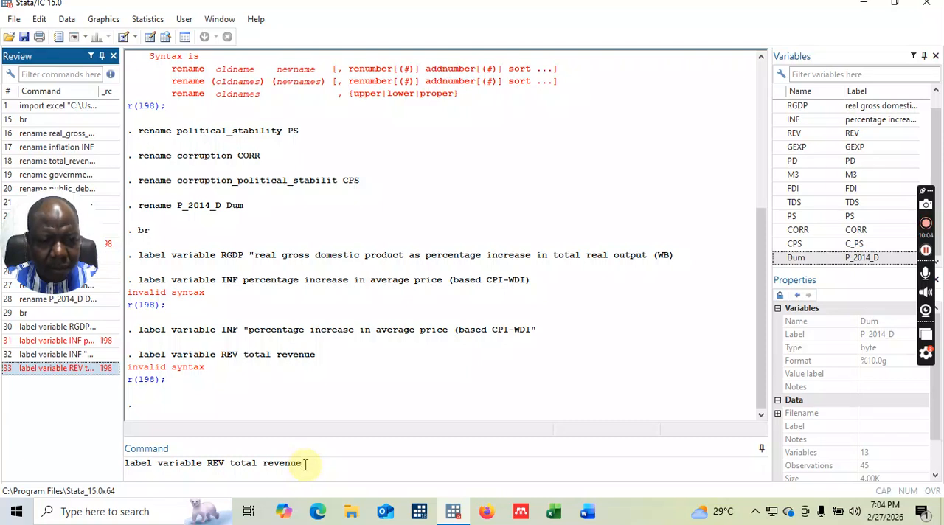
{"action": "left_click", "coordinate": [229, 463]}
{"action": "type", "text": "\""}
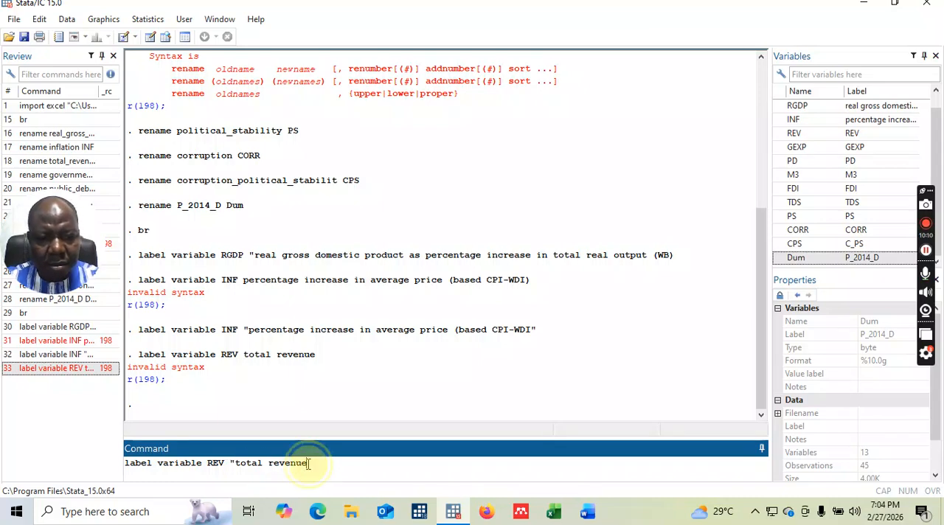
{"action": "key", "text": "Return"}
Write a labe variable command for GEXP with the quoted opening text "government".
{"action": "type", "text": "label"}
{"action": "key", "text": "BackSpace"}
{"action": "type", "text": "variable "}
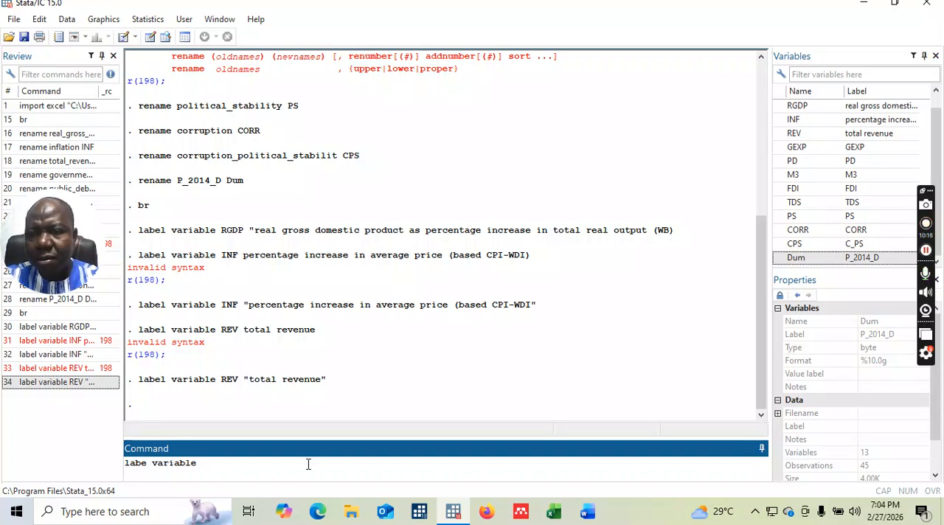
{"action": "type", "text": "GEXP"}
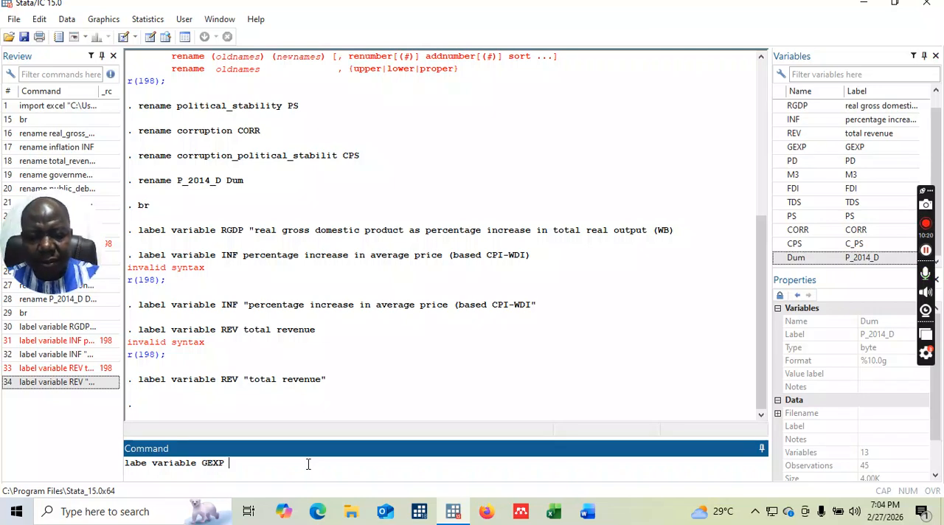
{"action": "type", "text": " \"g"}
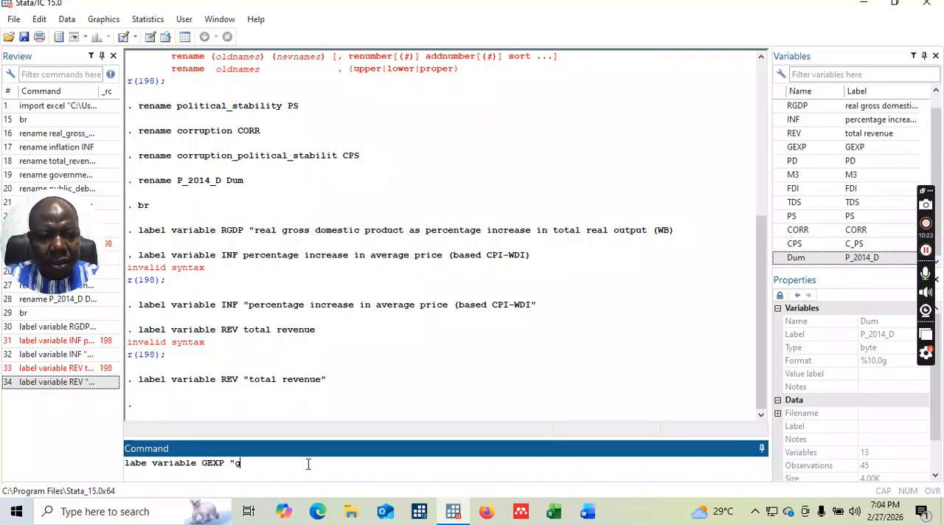
{"action": "type", "text": "overnment"}
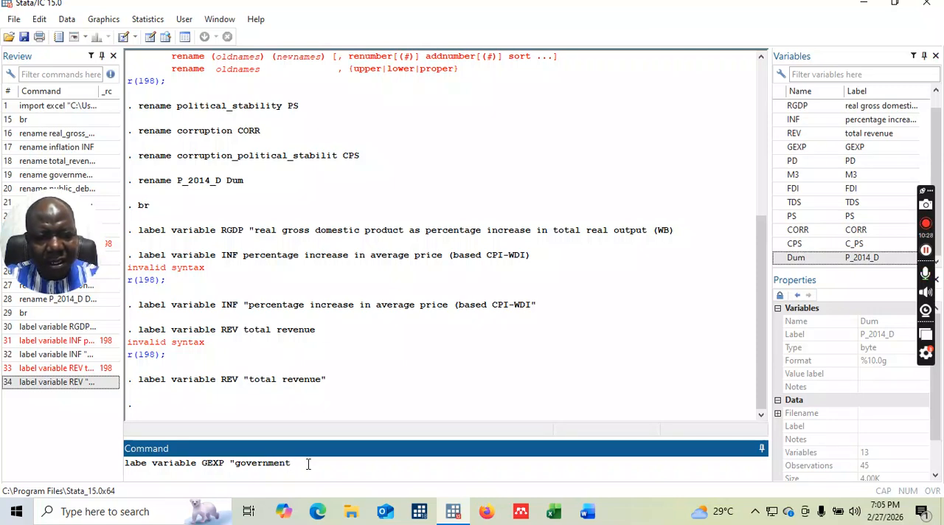
Complete the GEXP label text with "expenditure as a percentage of GDP _WDI", close the quotation, and run the command.
{"action": "type", "text": "expe"}
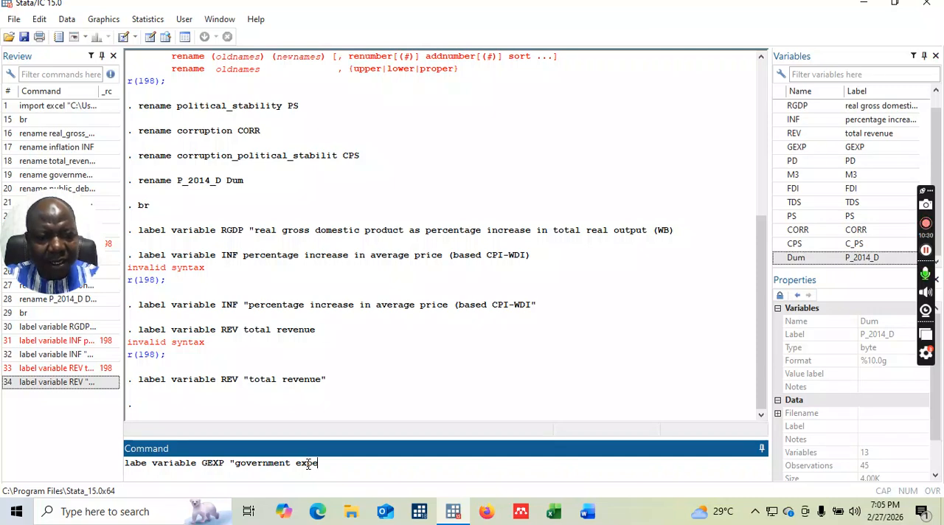
{"action": "type", "text": "nd"}
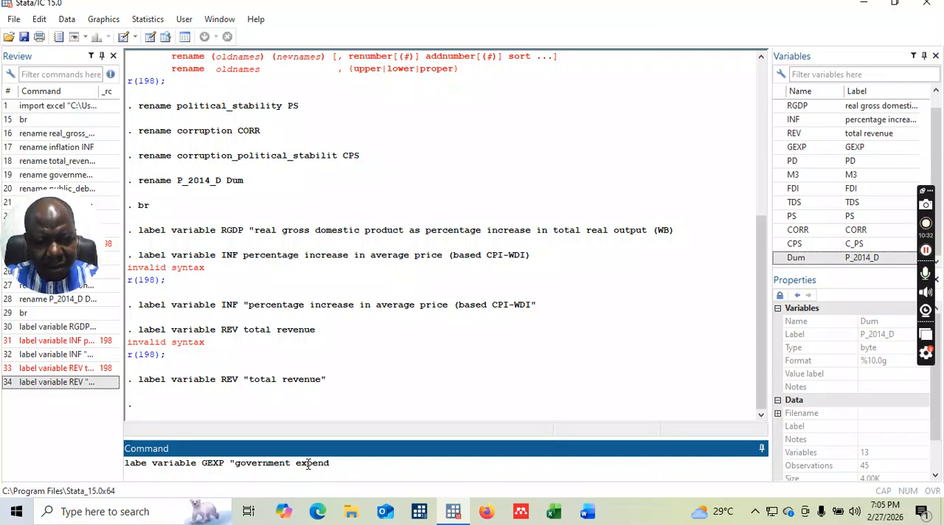
{"action": "type", "text": "iture as a percentage of GDP"}
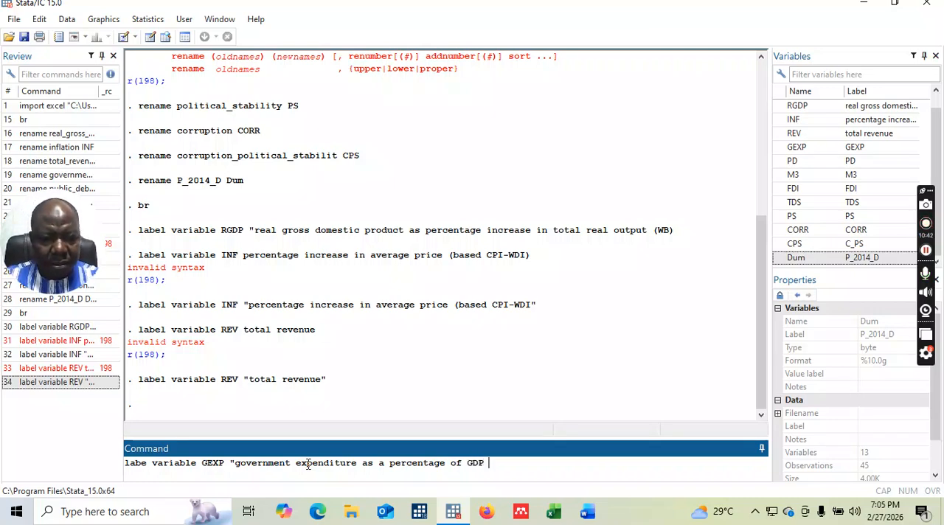
{"action": "type", "text": " _"}
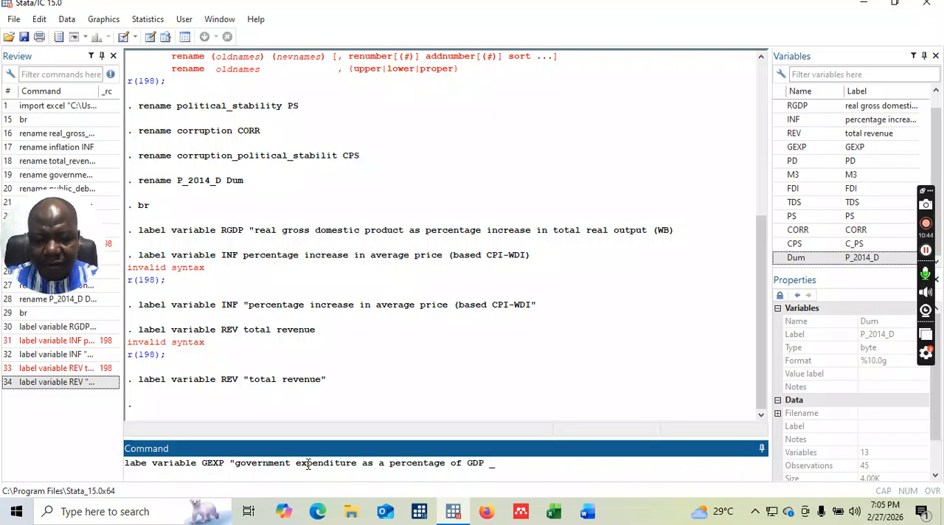
{"action": "type", "text": "WDI"}
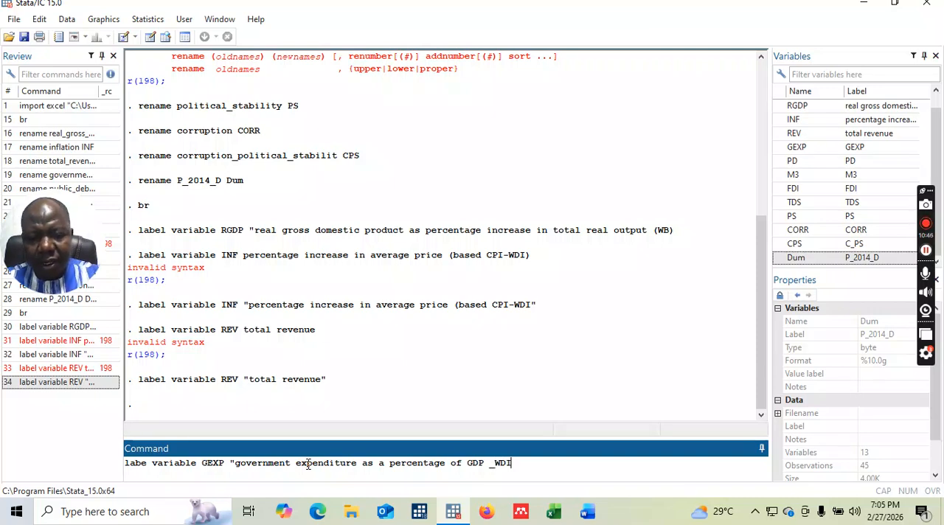
{"action": "type", "text": "\""}
{"action": "key", "text": "Return"}
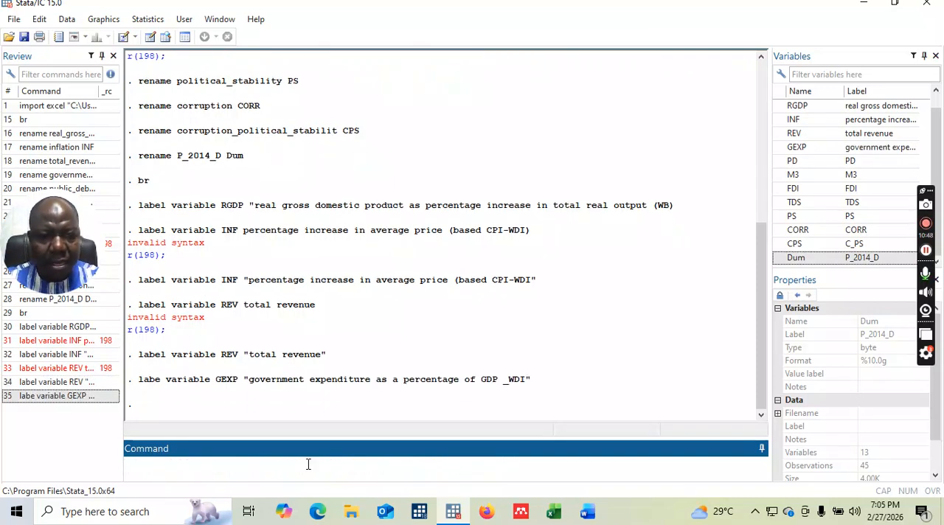
Write a new label variable command for REV with the quoted opening text "total revenue as a percentage of".
{"action": "type", "text": "label variable"}
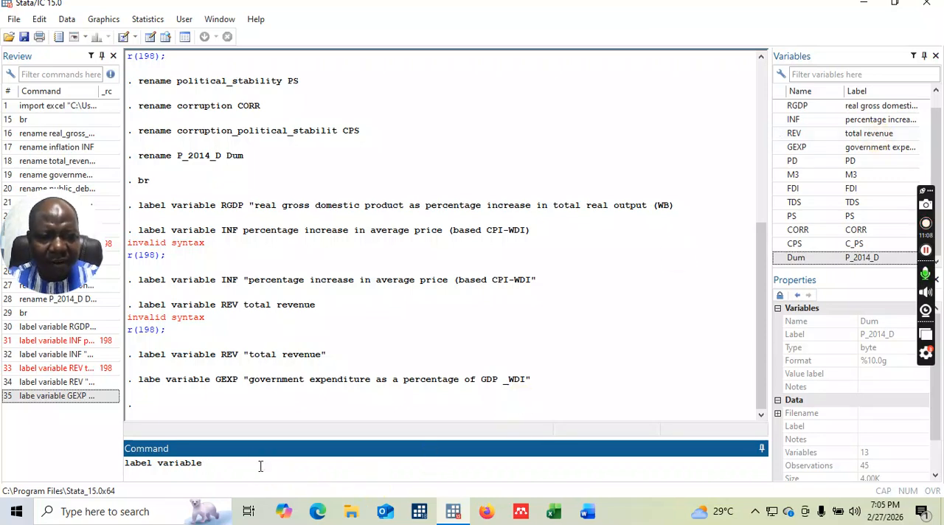
{"action": "type", "text": "REV"}
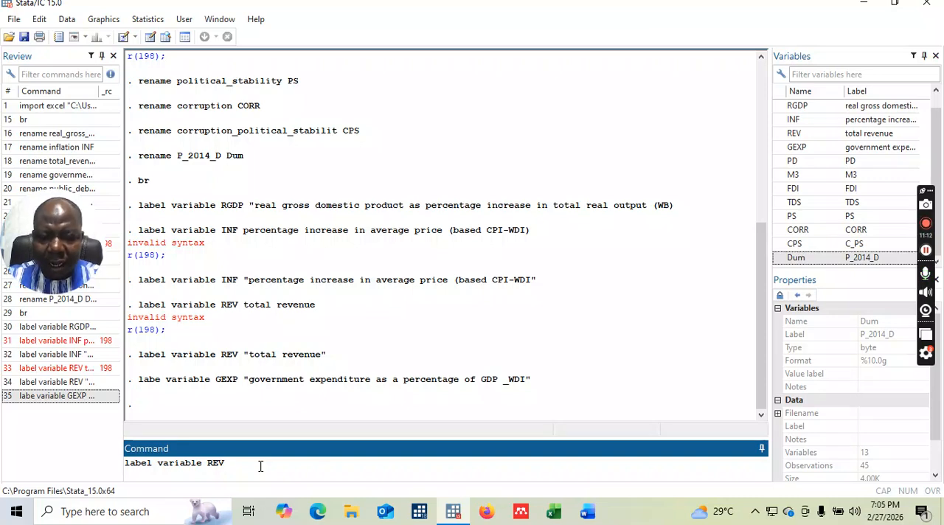
{"action": "type", "text": " \""}
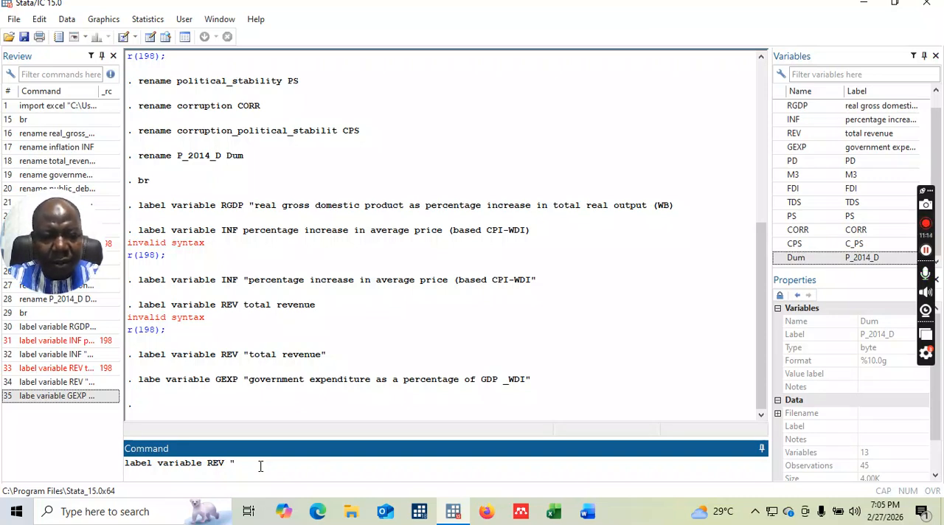
{"action": "type", "text": "total revenue as a "}
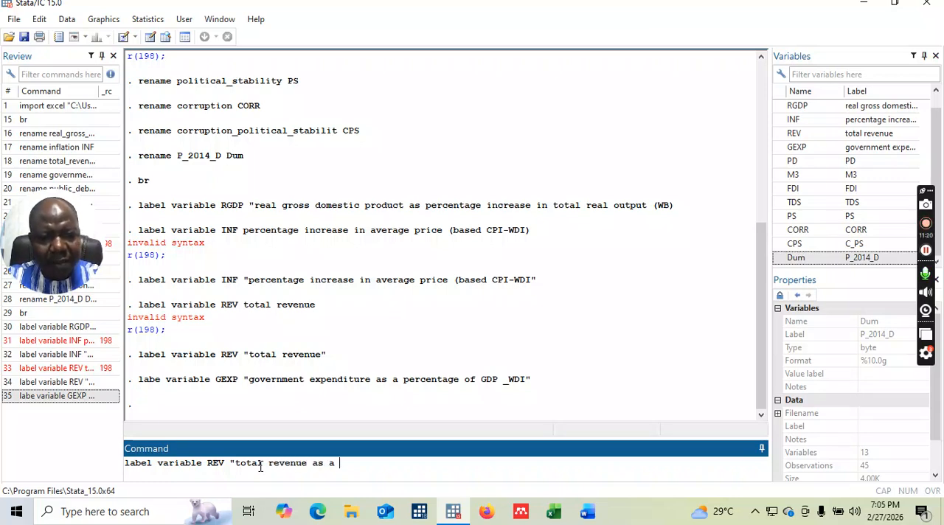
{"action": "type", "text": "perce"}
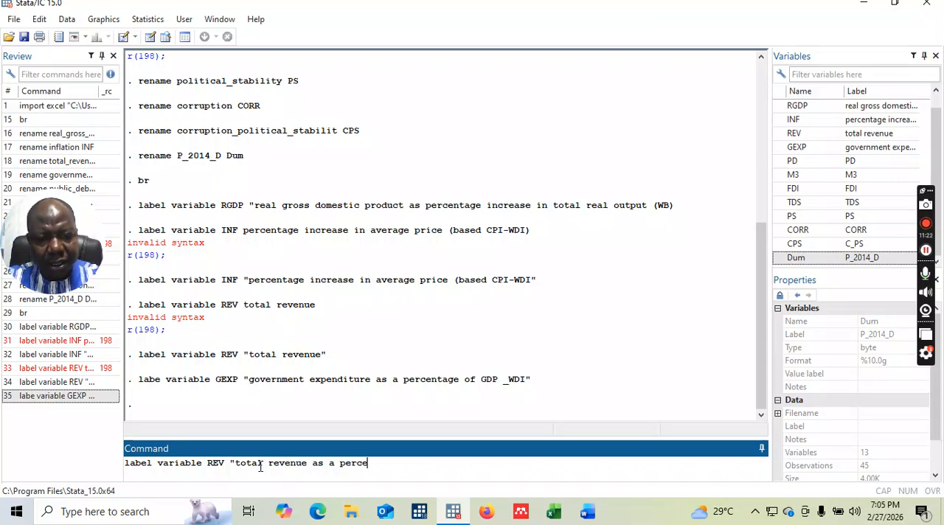
{"action": "type", "text": "ntatg"}
{"action": "key", "text": "BackSpace"}
{"action": "key", "text": "BackSpace"}
{"action": "type", "text": "ge of "}
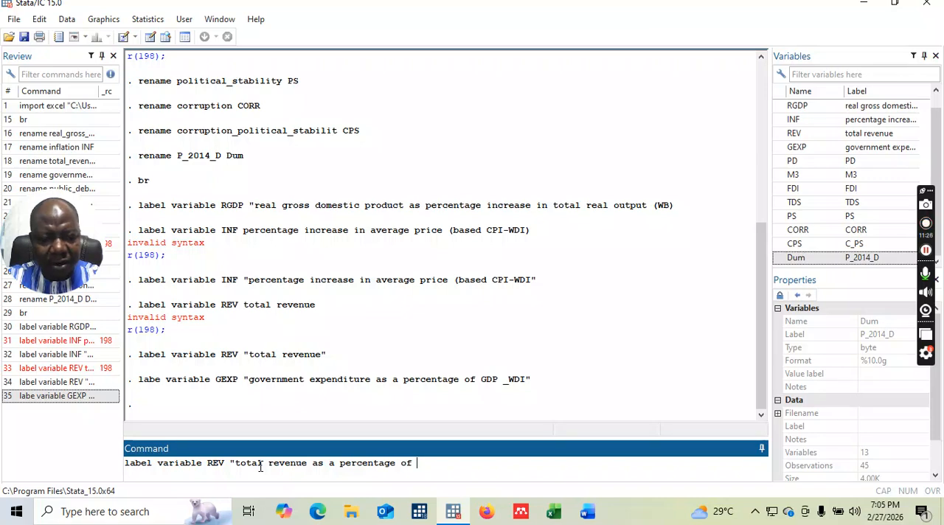
{"action": "type", "text": "GDP "}
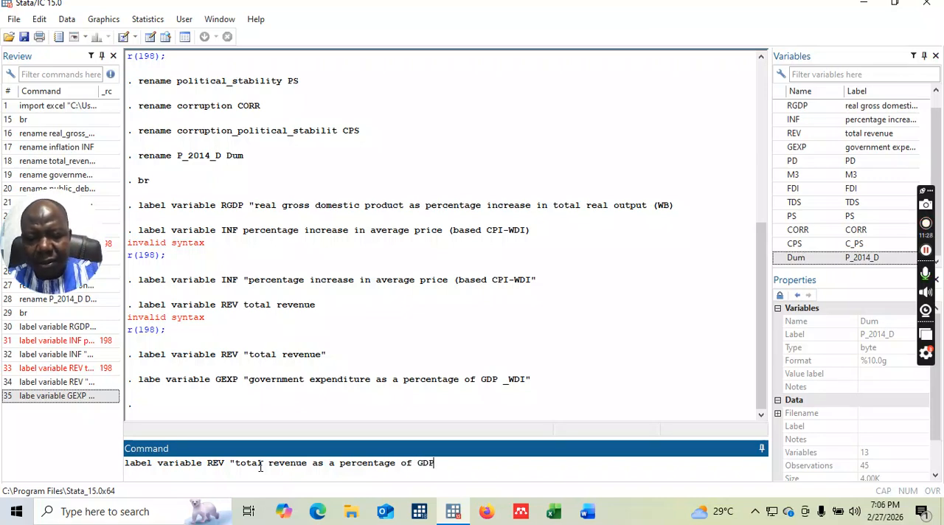
{"action": "type", "text": "-"}
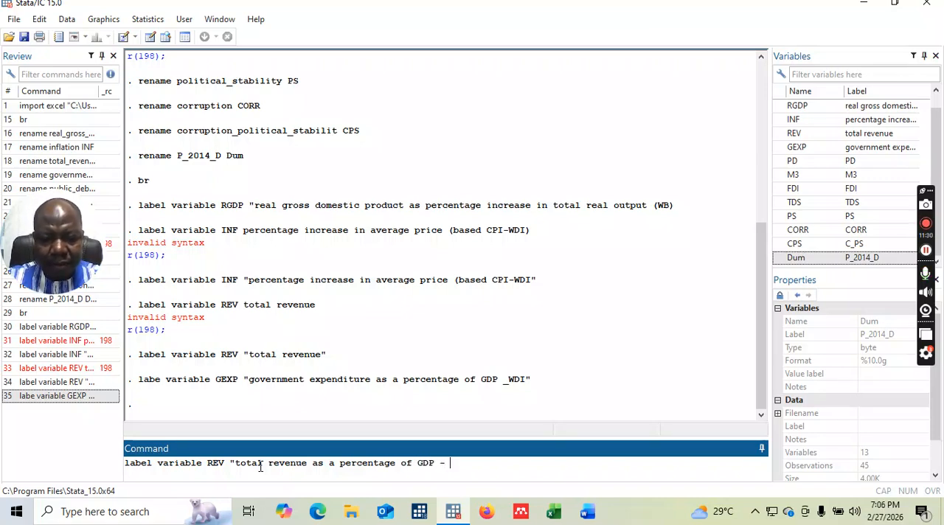
{"action": "type", "text": " I"}
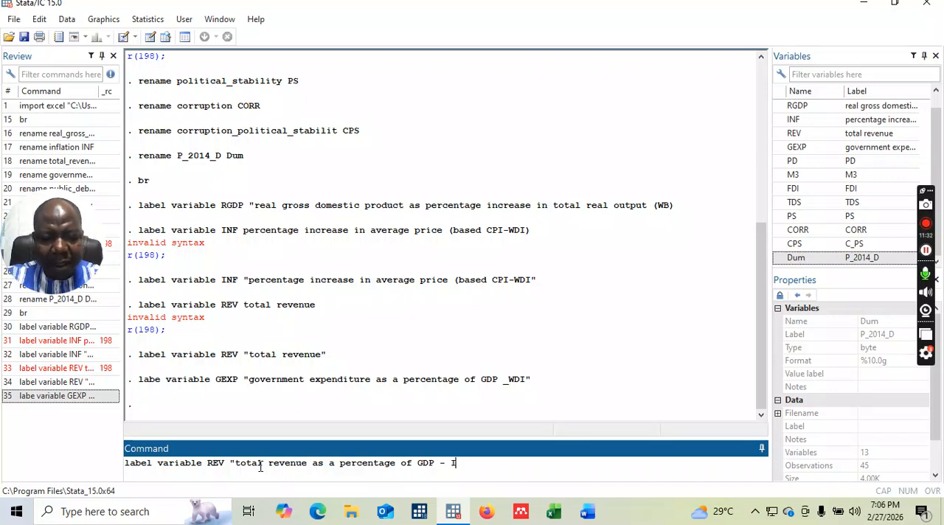
{"action": "type", "text": "MF\""}
Finish the REV label text with "GDP - IMF", close the quotation, and run the command.
{"action": "key", "text": "Return"}
Write a label variable command for PD with the quoted opening text "public debt as a percentage of GDP".
{"action": "type", "text": "label "}
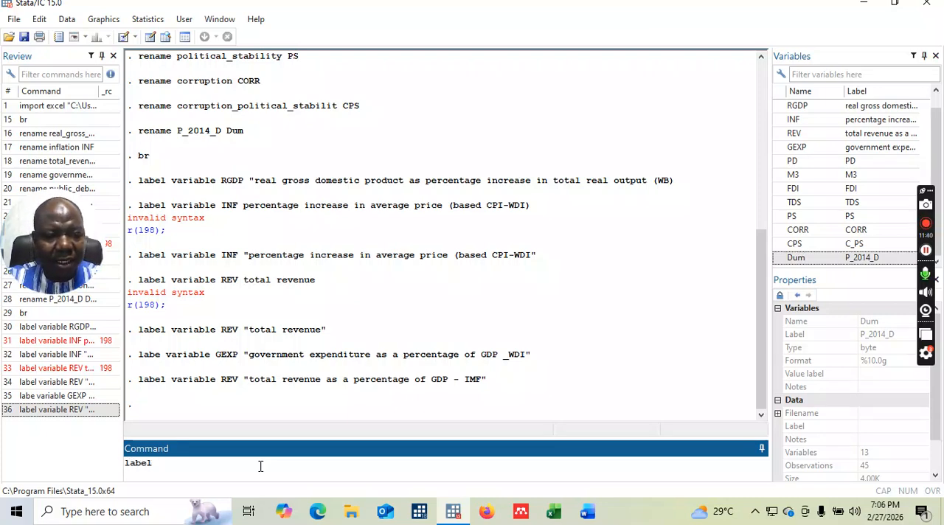
{"action": "type", "text": "variable"}
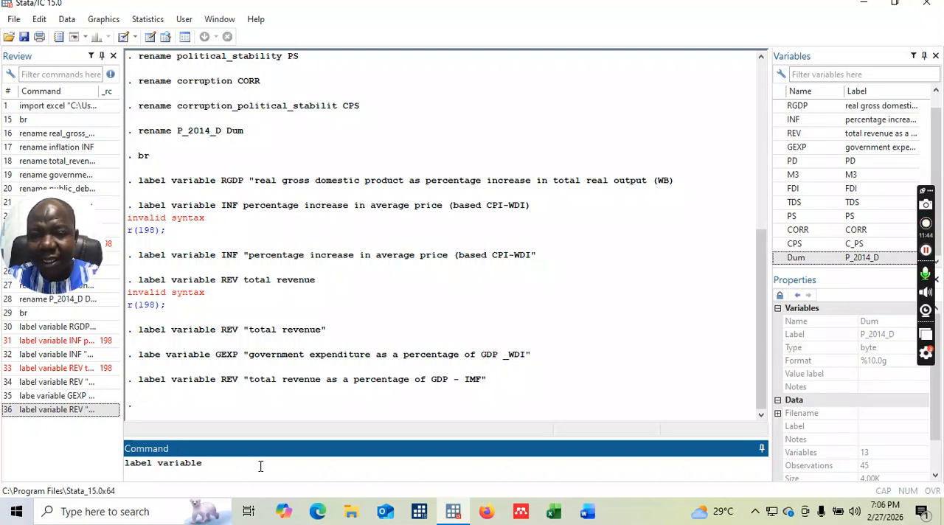
{"action": "type", "text": " P"}
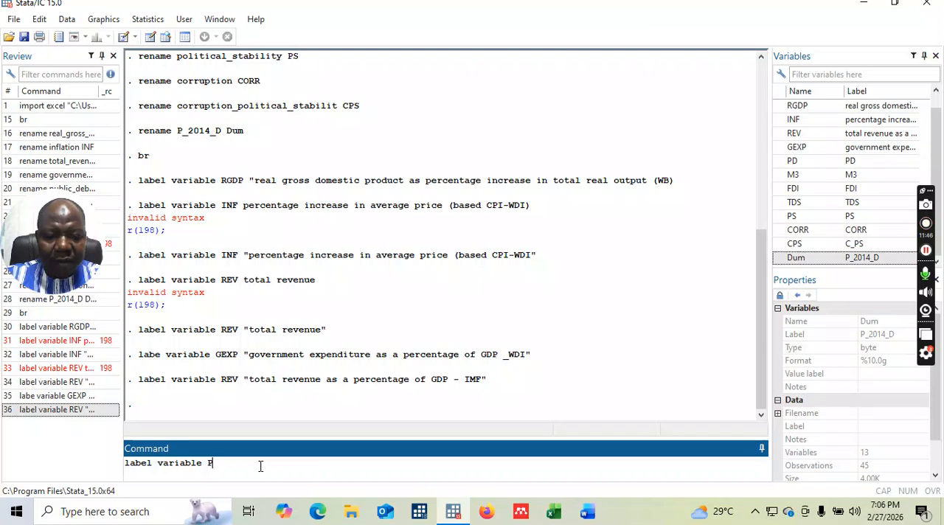
{"action": "type", "text": "D \""}
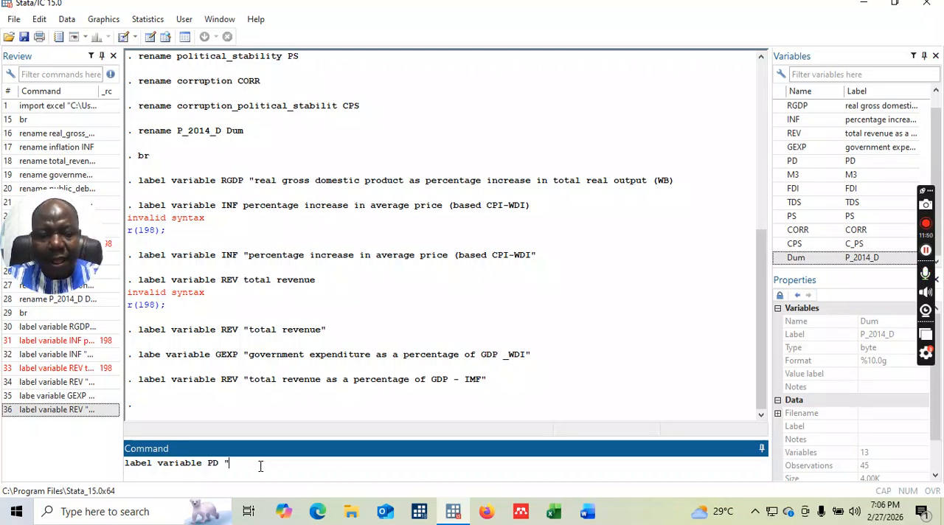
{"action": "type", "text": "publ"}
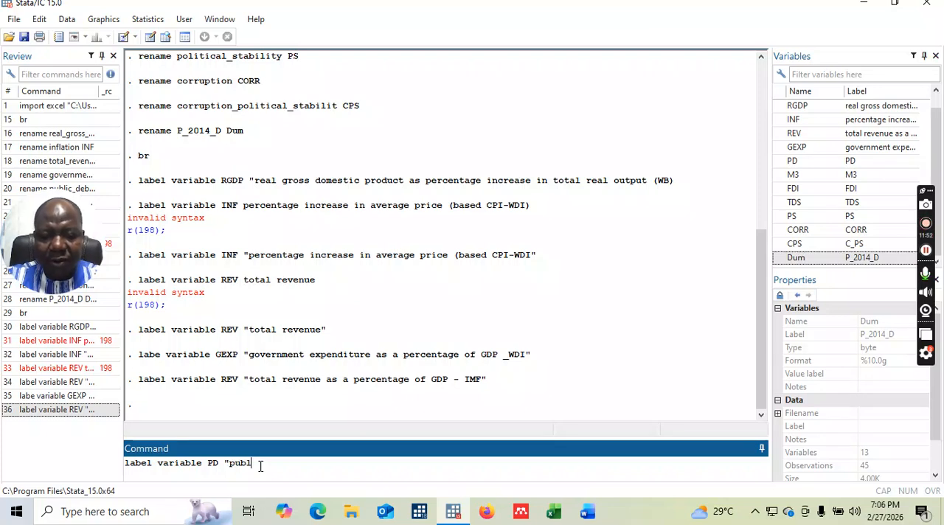
{"action": "type", "text": "ic de"}
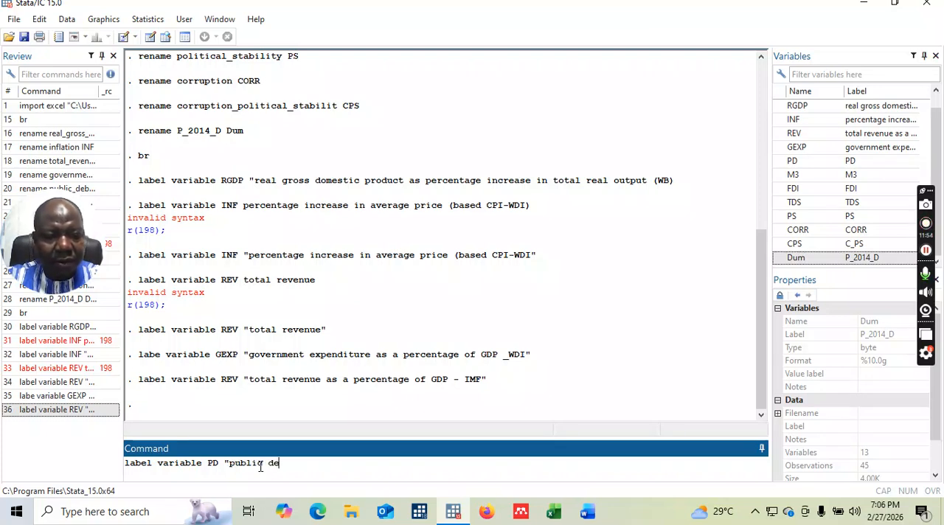
{"action": "type", "text": "bt as a"}
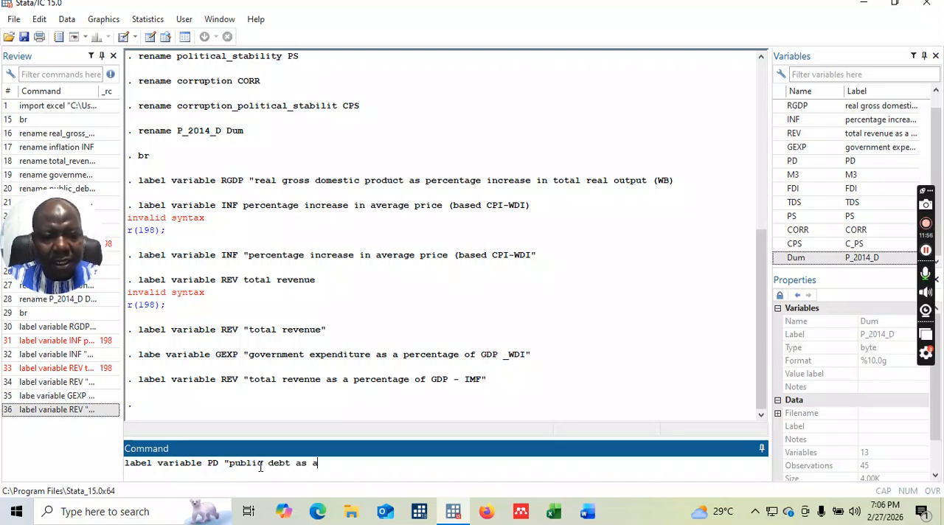
{"action": "type", "text": " percenta"}
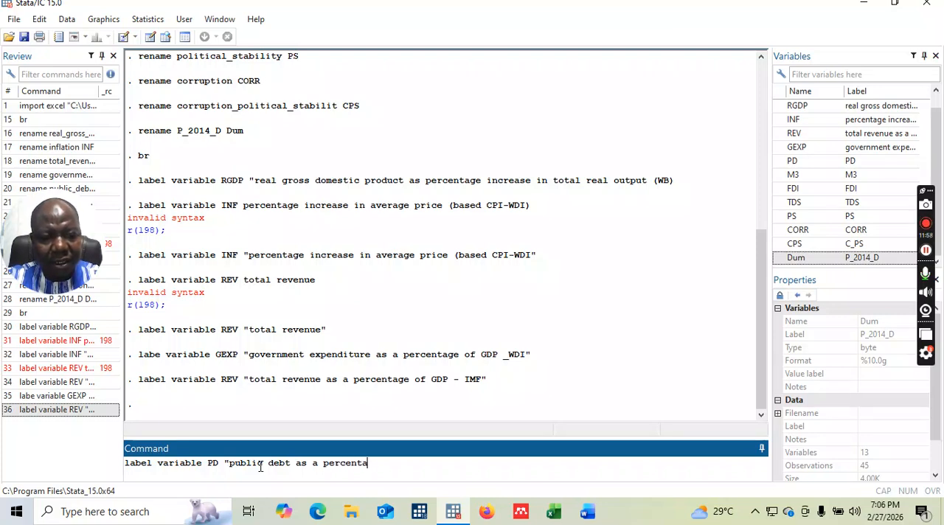
{"action": "type", "text": "ge of GDP "}
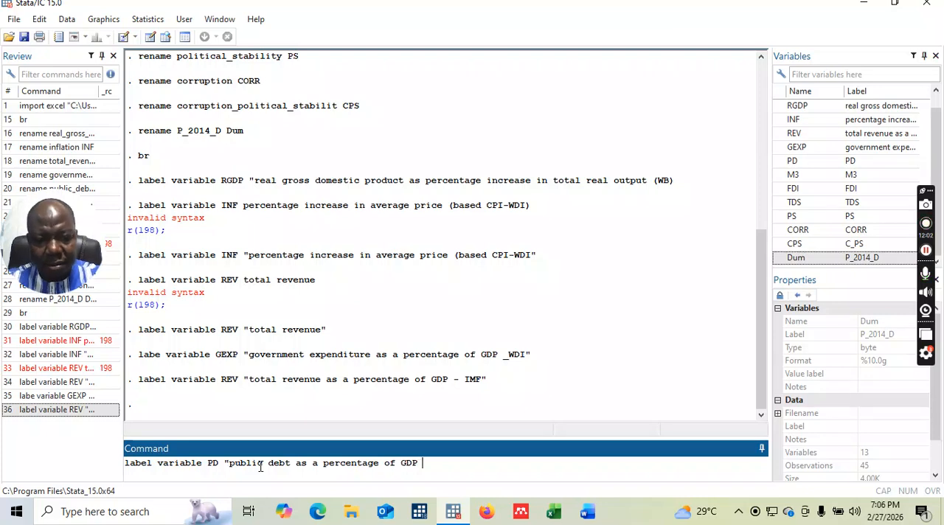
{"action": "type", "text": "_"}
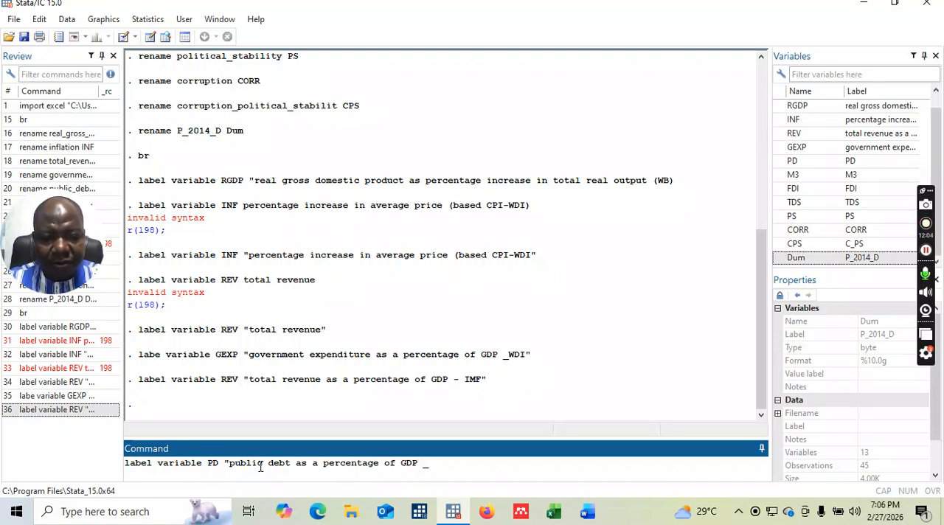
Finish the PD label text with "- IMF", close the quotation, and run the command.
{"action": "key", "text": "BackSpace"}
{"action": "type", "text": "- "}
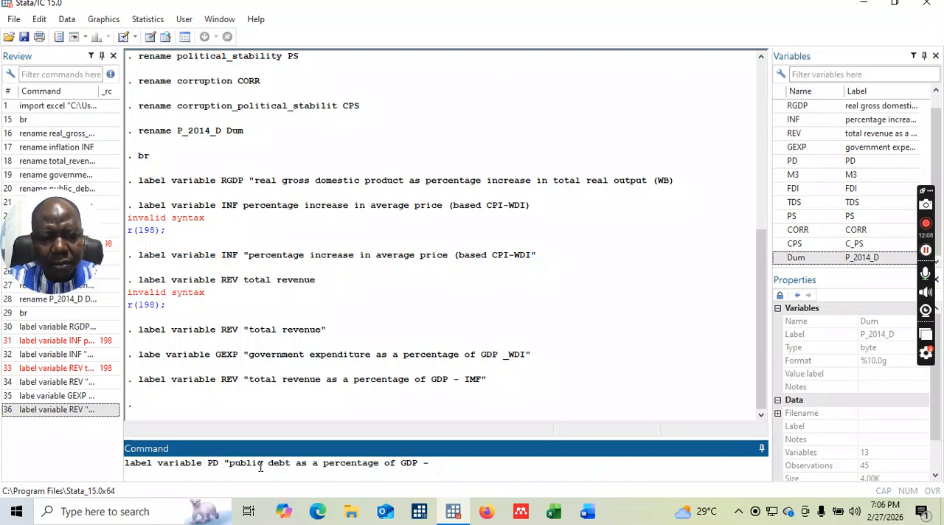
{"action": "type", "text": "IMF)"}
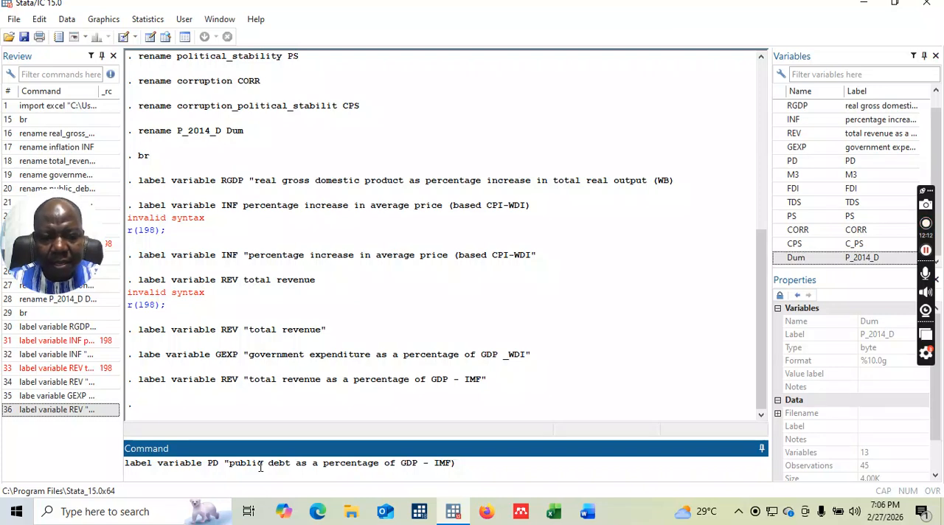
{"action": "key", "text": "BackSpace"}
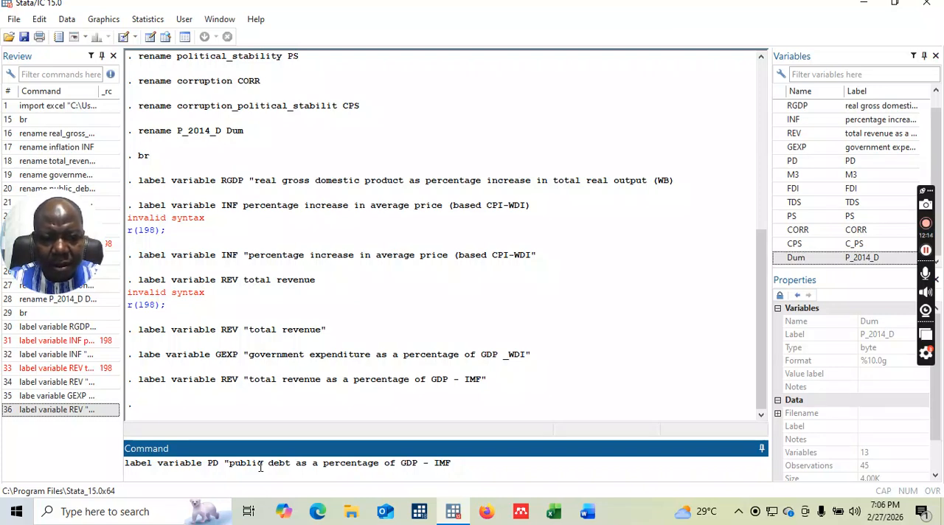
{"action": "type", "text": "\""}
{"action": "key", "text": "Return"}
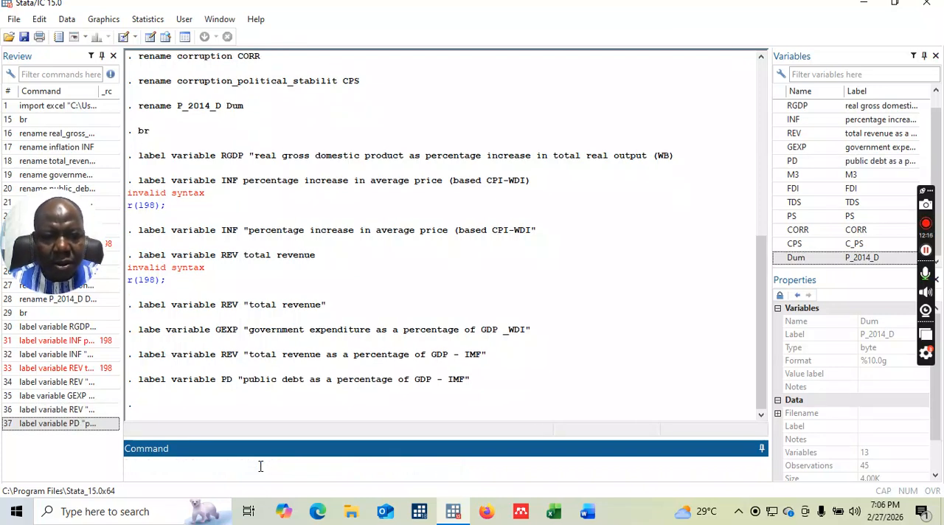
Write a label variable command for M3 with the quoted opening text "money supply as".
{"action": "type", "text": "label"}
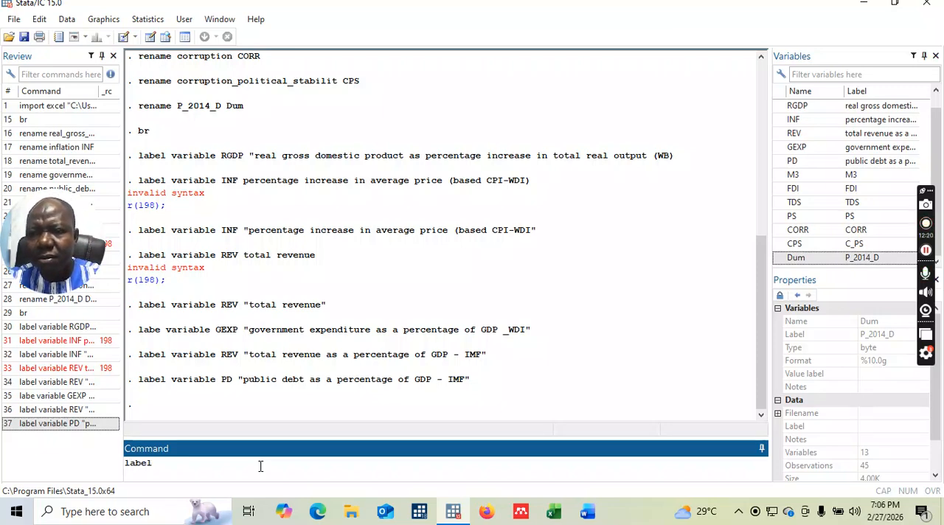
{"action": "type", "text": " v"}
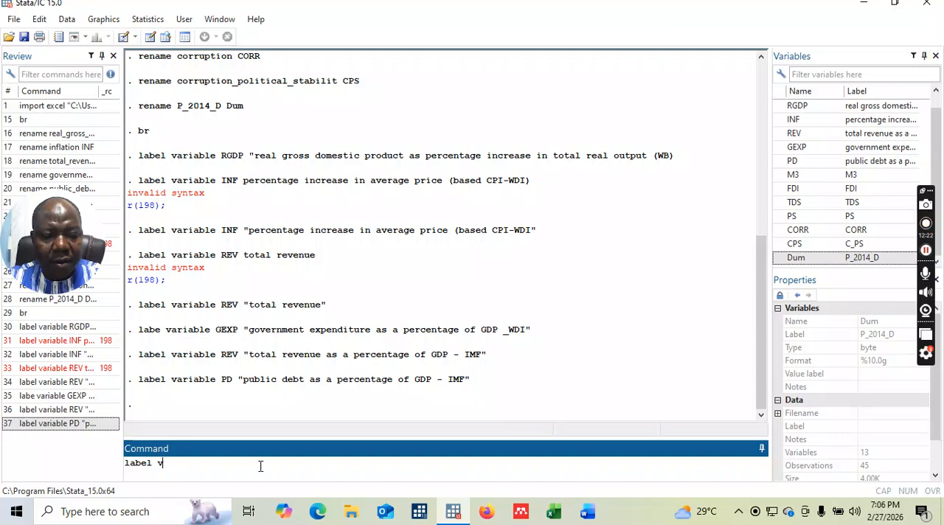
{"action": "type", "text": "ariable"}
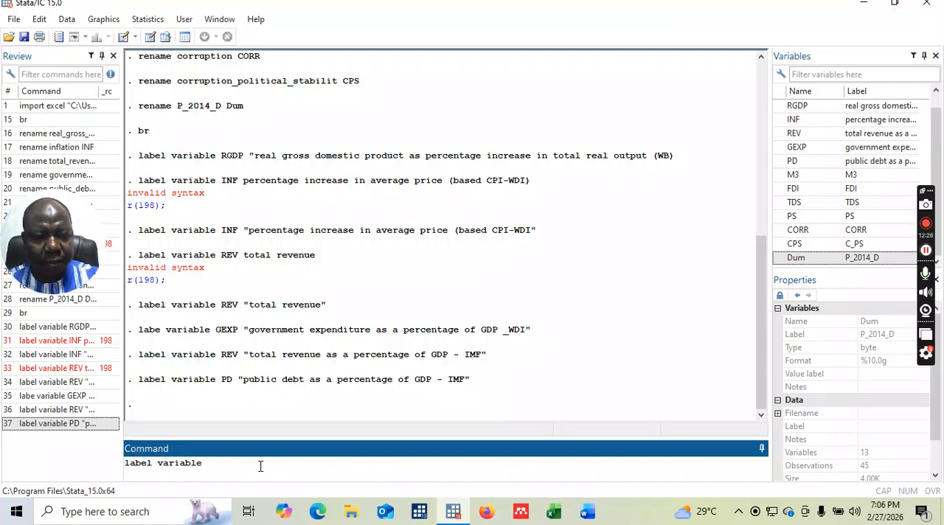
{"action": "type", "text": " M3 \""}
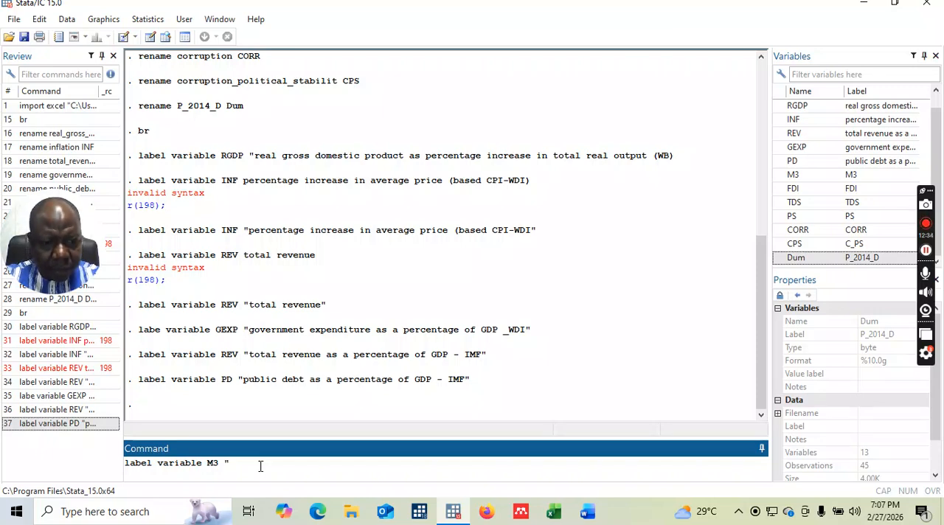
{"action": "type", "text": "mo"}
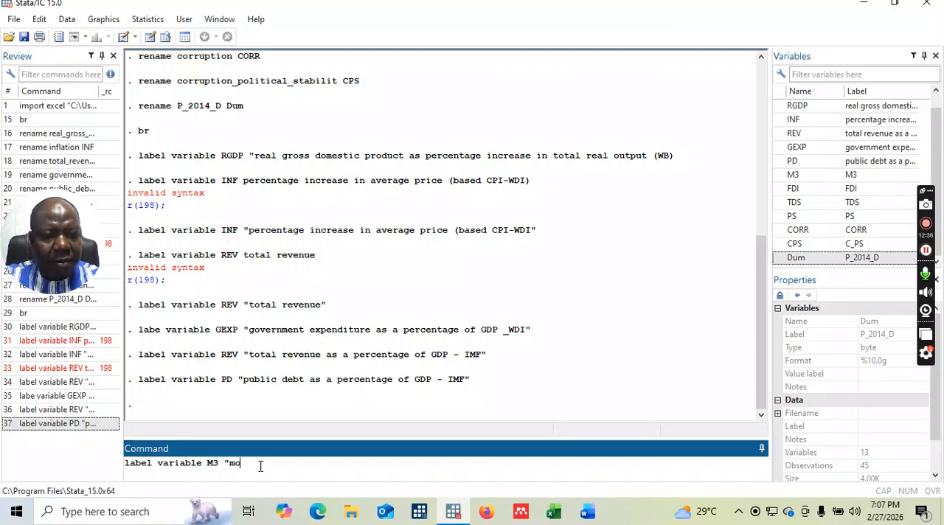
{"action": "type", "text": "ney"}
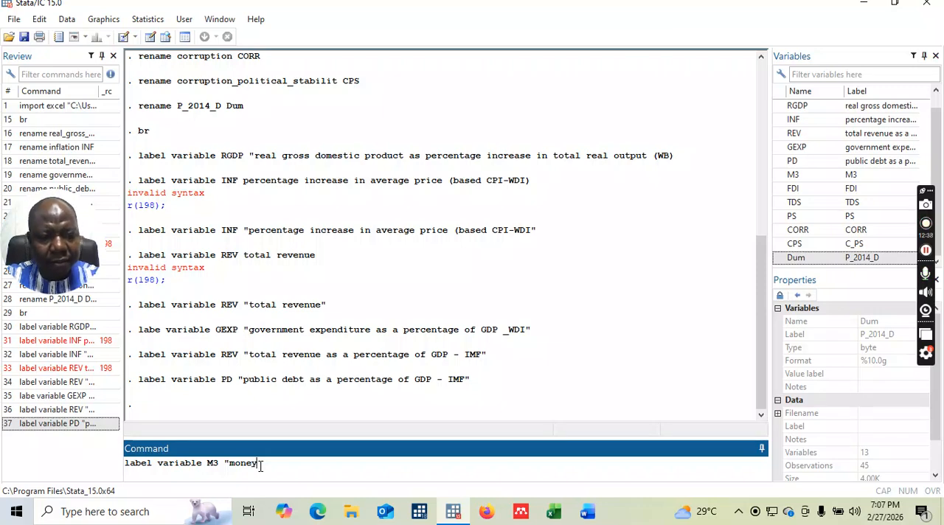
{"action": "type", "text": " supply"}
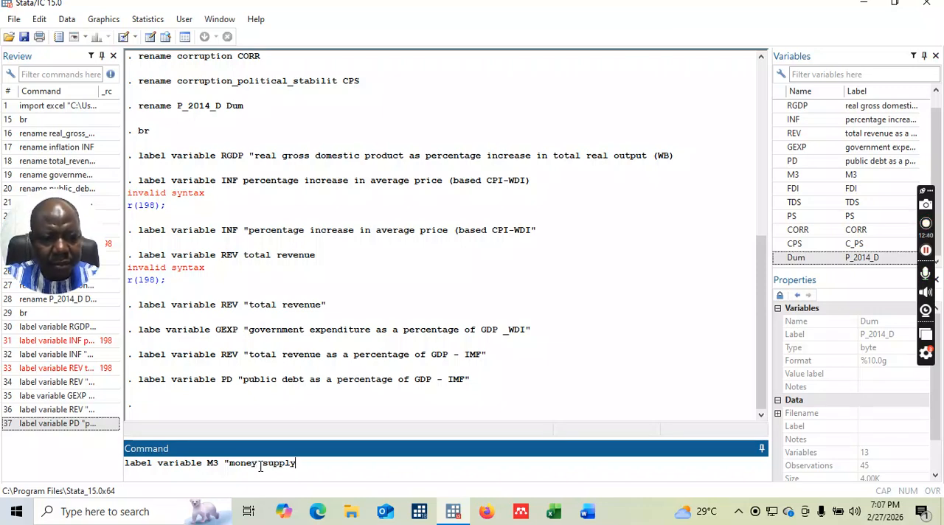
{"action": "type", "text": " as a p"}
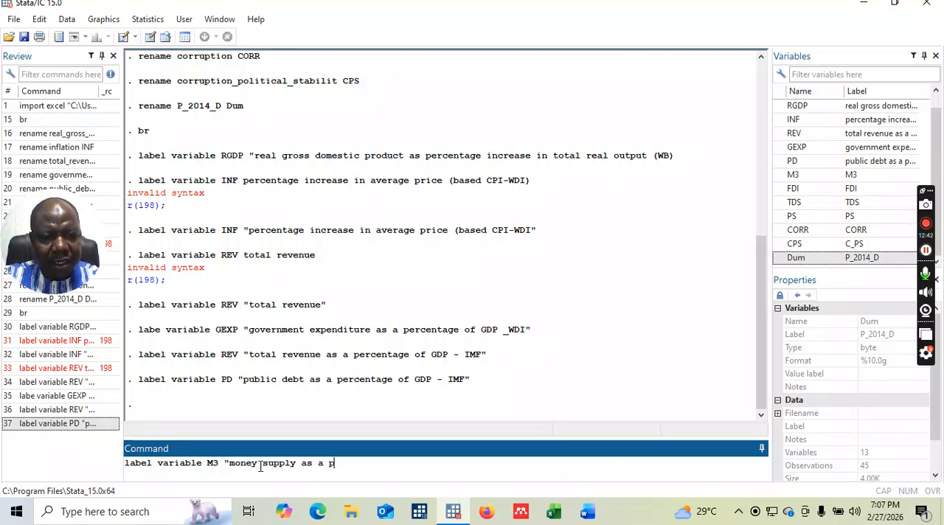
{"action": "type", "text": "ercentage "}
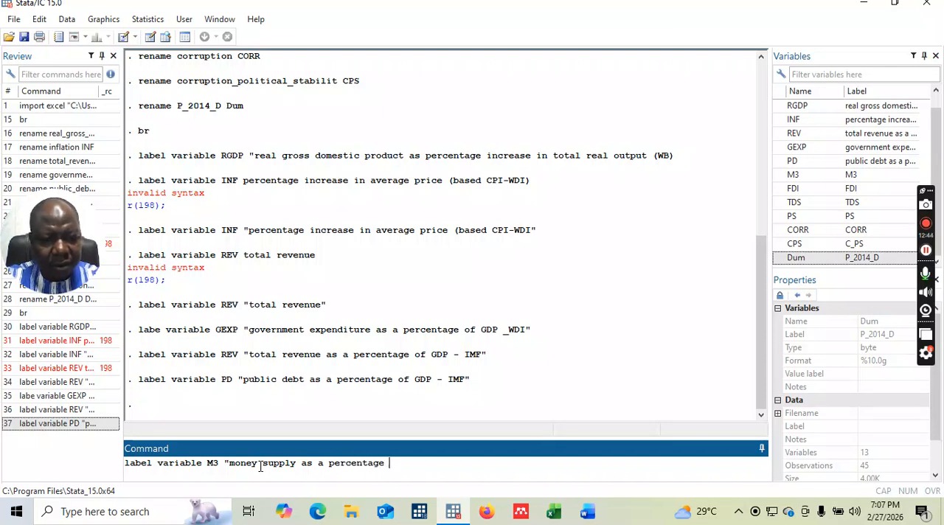
{"action": "type", "text": "GDP"}
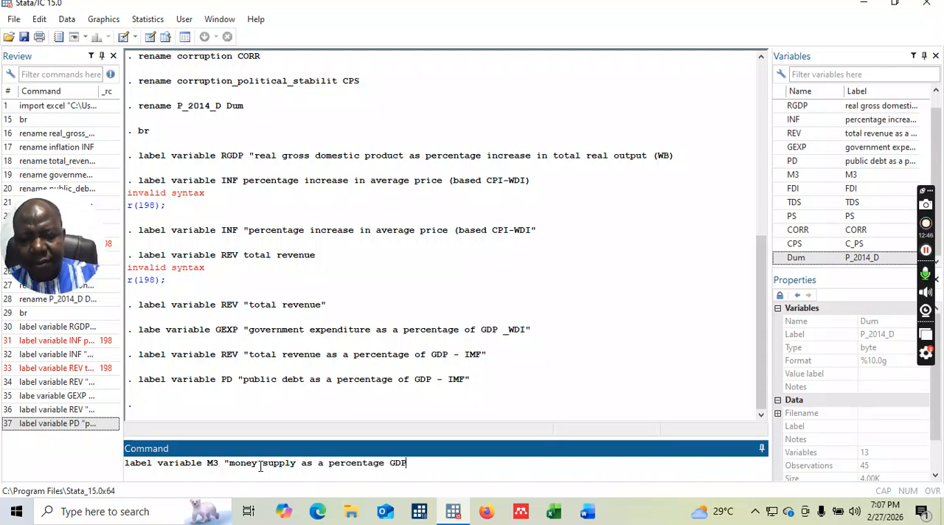
{"action": "type", "text": " -WDI"}
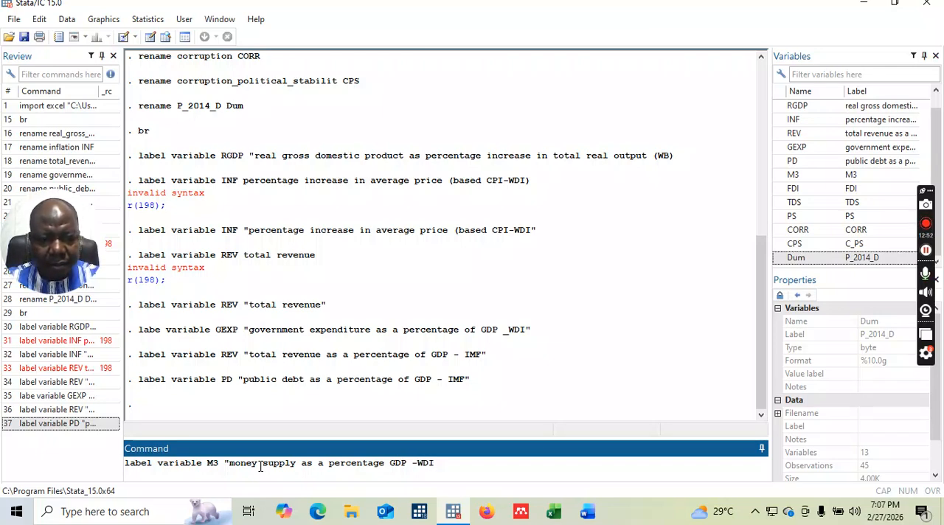
{"action": "type", "text": "\""}
Complete the M3 label text with "a percentage GDP -WDI", close the quotation, and run the command.
{"action": "key", "text": "Return"}
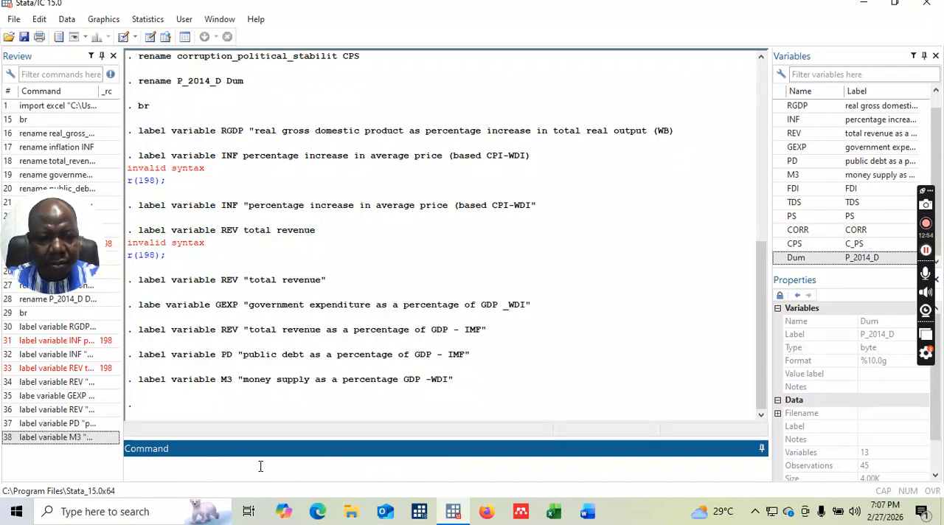
Start a label command for FDI with an opening quotation mark and "f", inserting the word "variable" before FDI.
{"action": "type", "text": "label "}
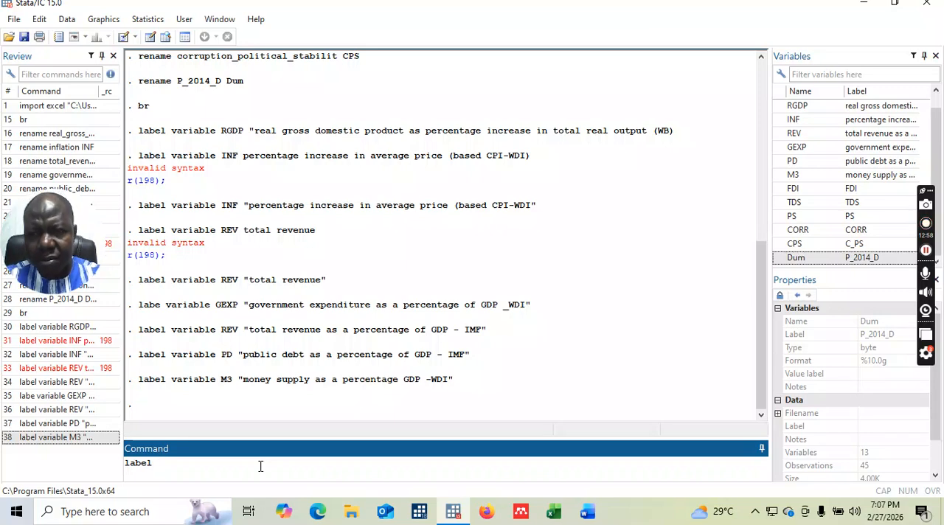
{"action": "type", "text": "FDI "}
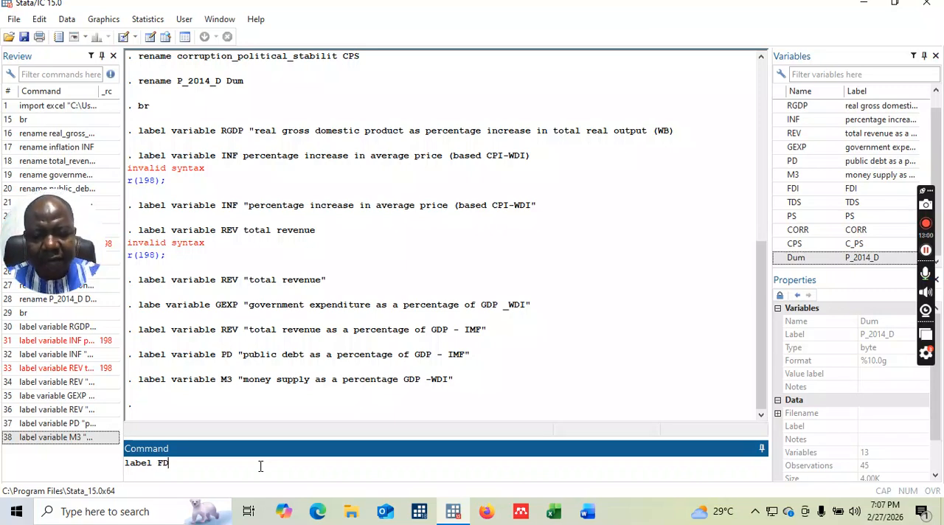
{"action": "type", "text": "\"f"}
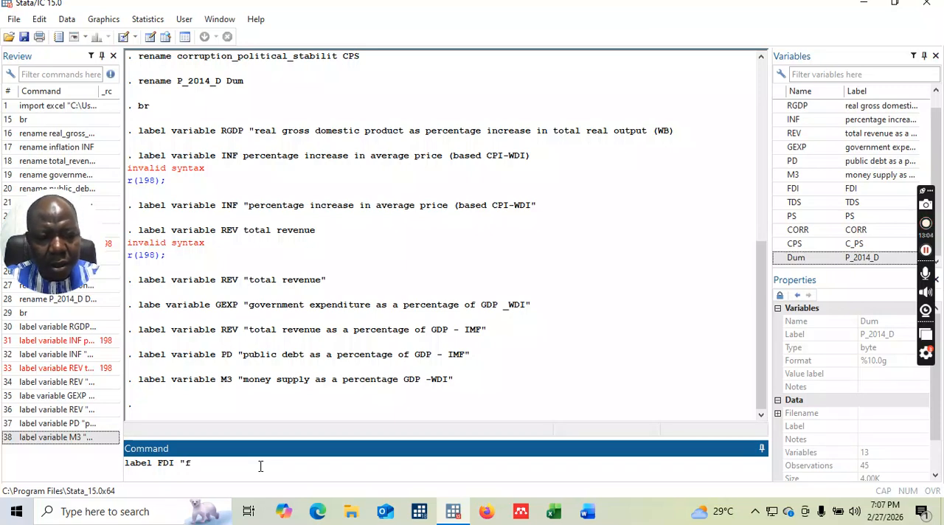
{"action": "left_click", "coordinate": [157, 462]}
{"action": "type", "text": "variab"}
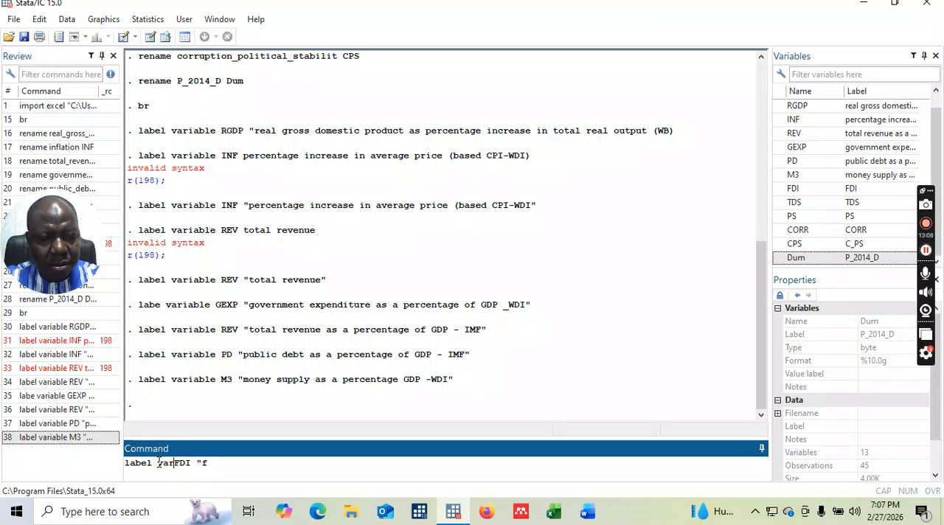
{"action": "type", "text": "le FDI \"f"}
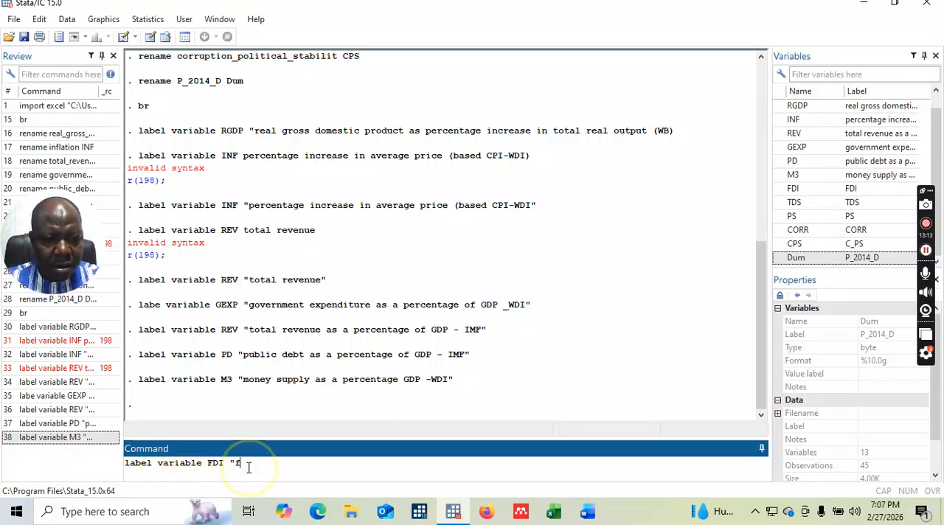
{"action": "type", "text": "ore"}
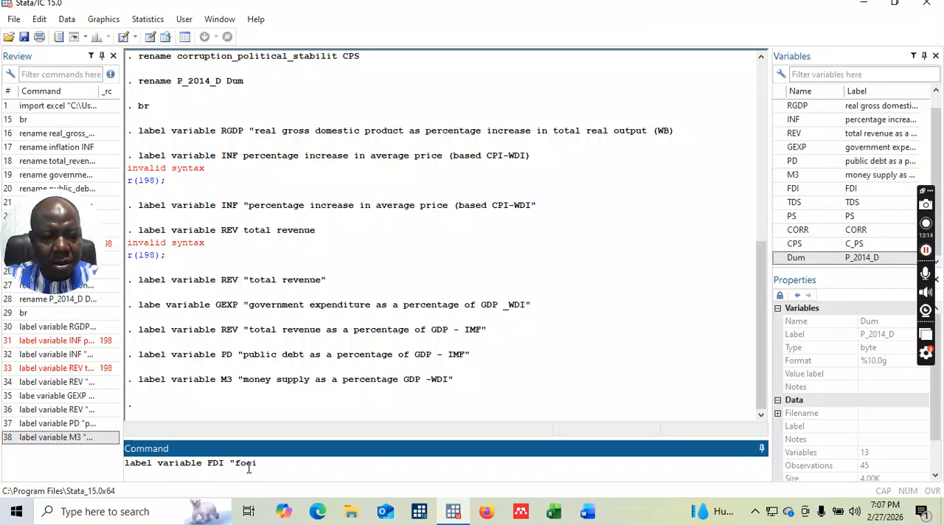
Continue the FDI label text so it reads "foreign direct investment", correcting the mistyped letters.
{"action": "key", "text": "BackSpace"}
{"action": "key", "text": "BackSpace"}
{"action": "type", "text": "rei"}
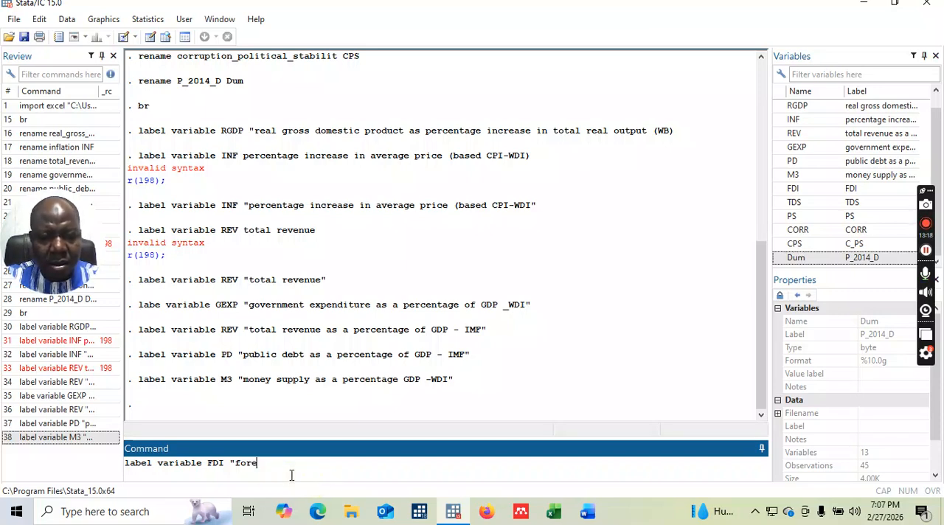
{"action": "type", "text": "gn dir"}
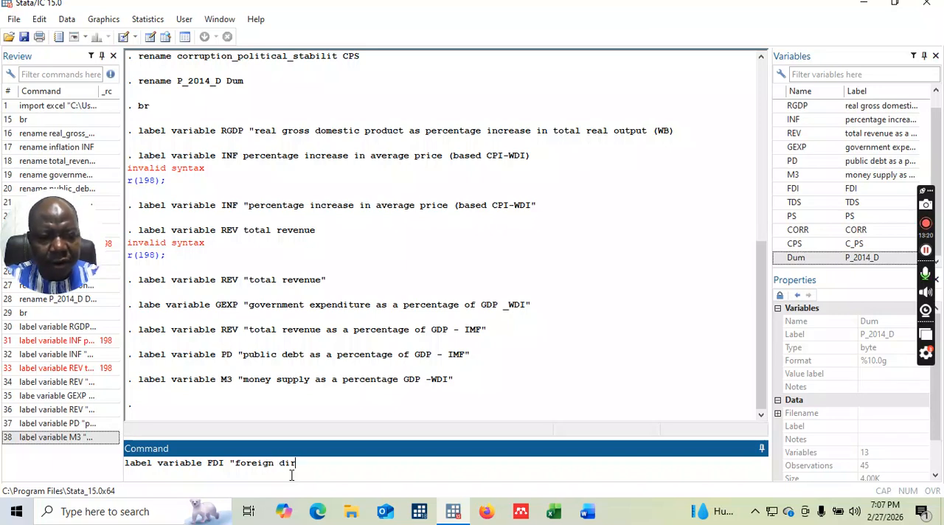
{"action": "type", "text": "ect inve"}
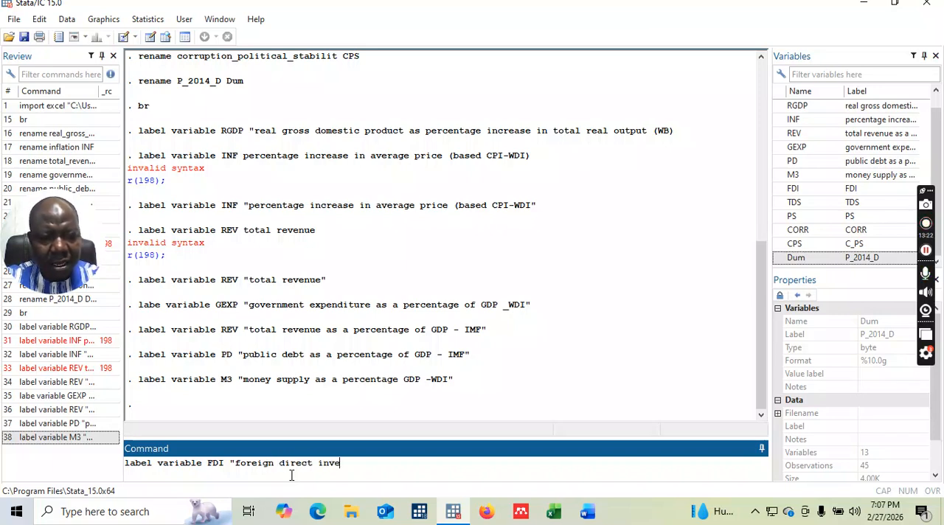
{"action": "type", "text": "smt"}
{"action": "key", "text": "BackSpace"}
{"action": "key", "text": "BackSpace"}
{"action": "type", "text": "tment as "}
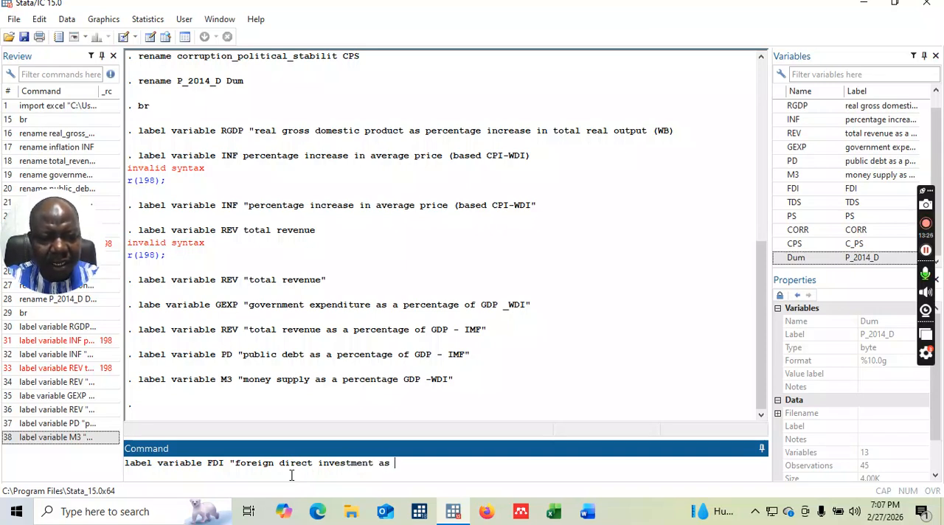
{"action": "type", "text": "a percentage of"}
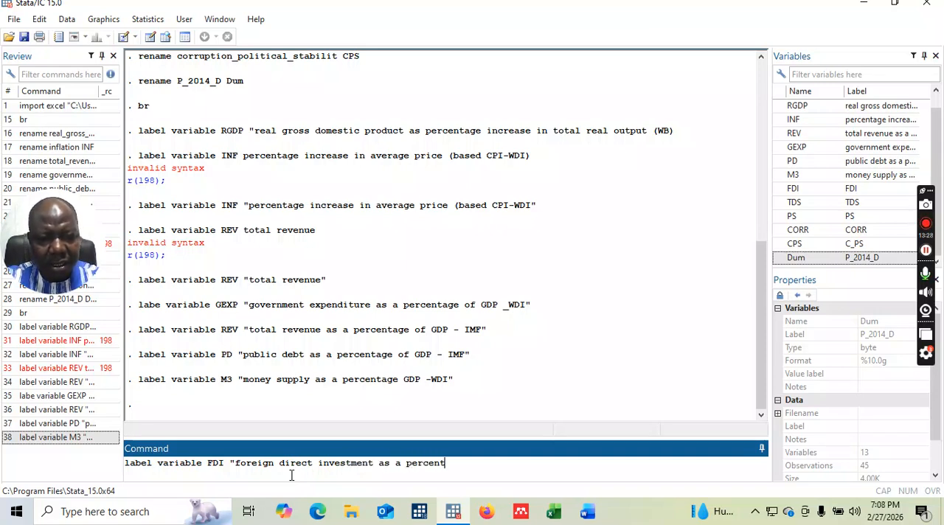
Complete the FDI label text with "as a percentage of GDP WDI", close the quotation, and run the command.
{"action": "type", "text": "GDP "}
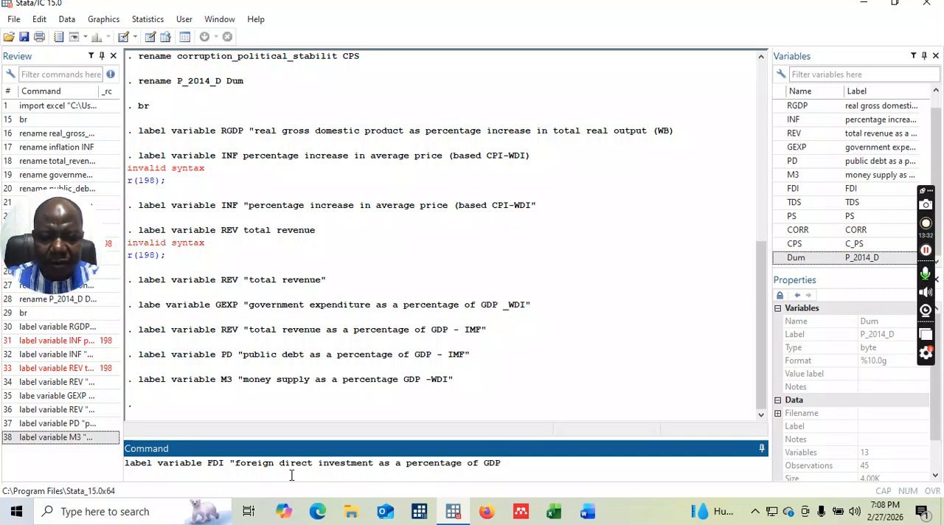
{"action": "type", "text": "WDI"}
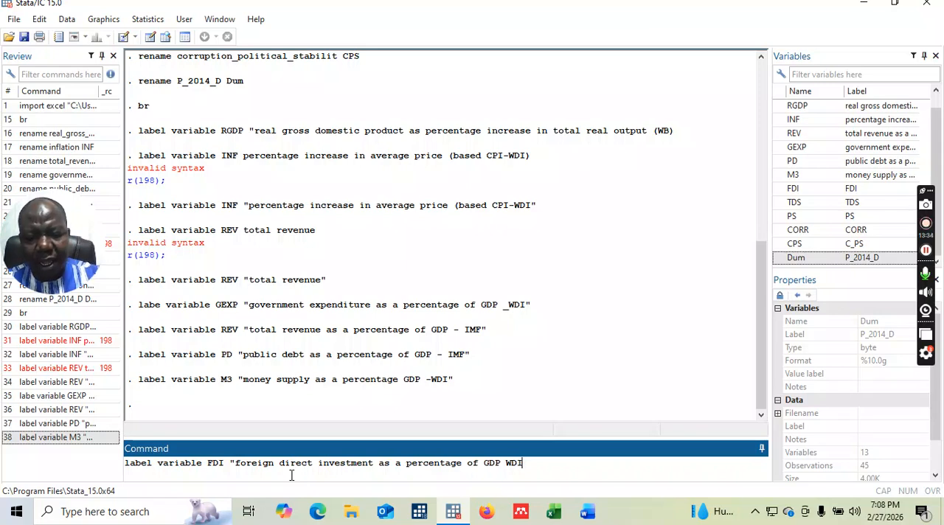
{"action": "key", "text": "Return"}
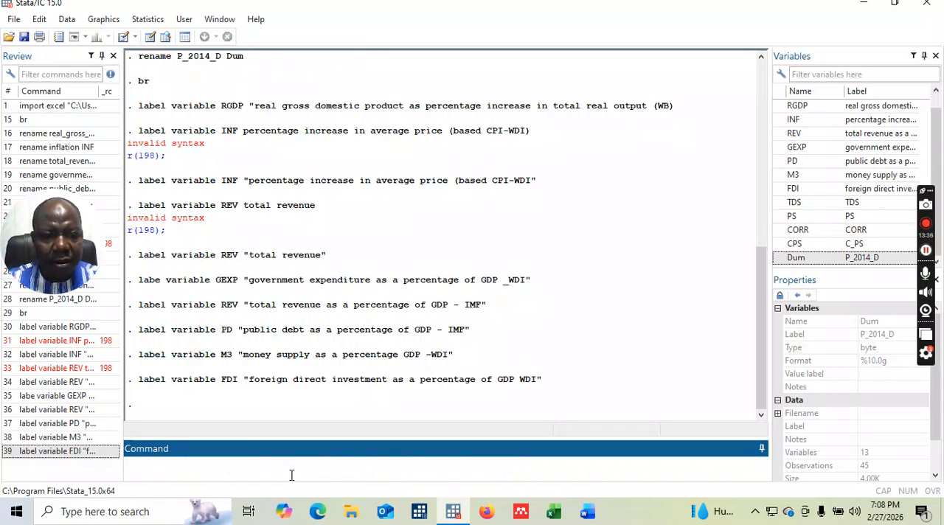
Write a label variable command for TDS with the quoted opening text "total debt service as".
{"action": "type", "text": "la"}
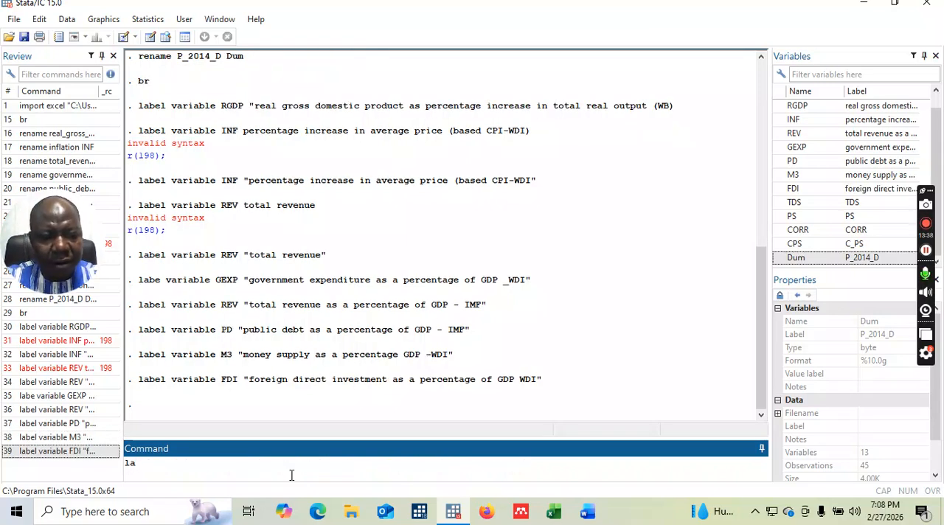
{"action": "type", "text": "bel "}
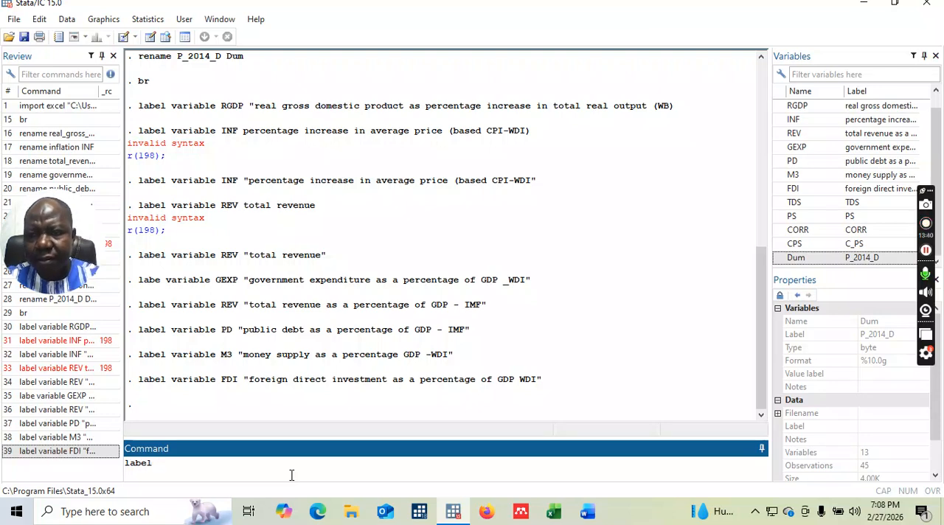
{"action": "type", "text": "variable "}
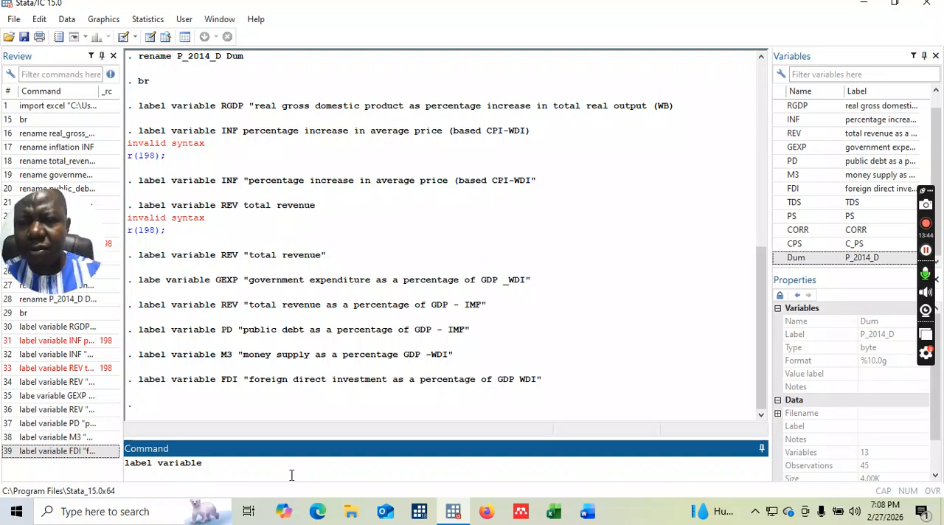
{"action": "type", "text": "TDS"}
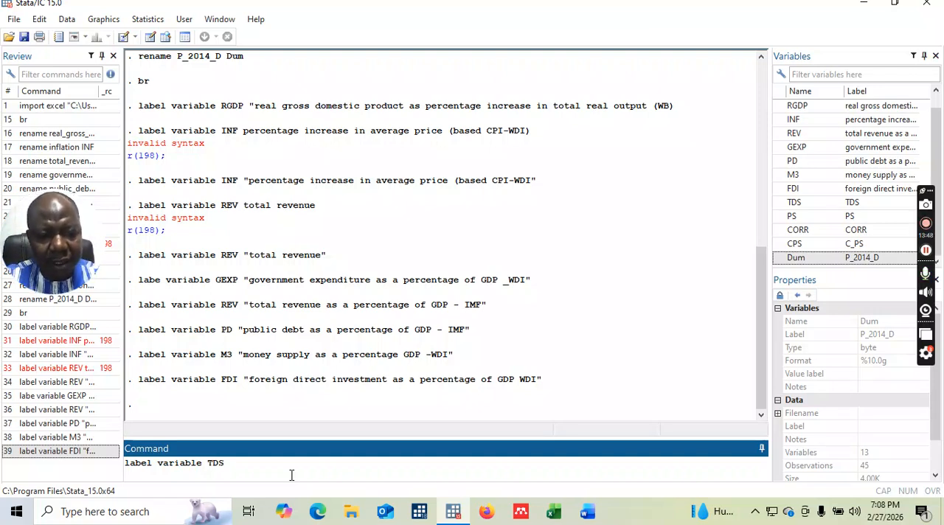
{"action": "type", "text": " \"t"}
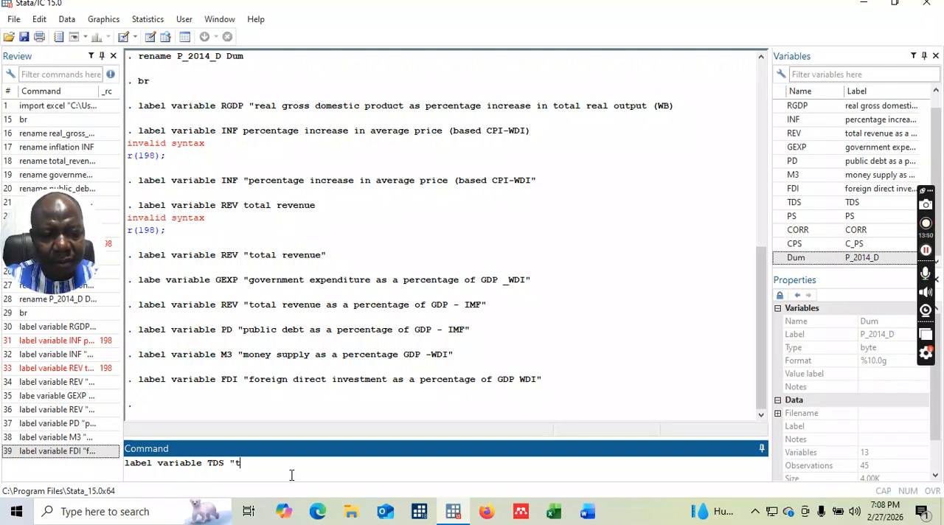
{"action": "type", "text": "otal deb"}
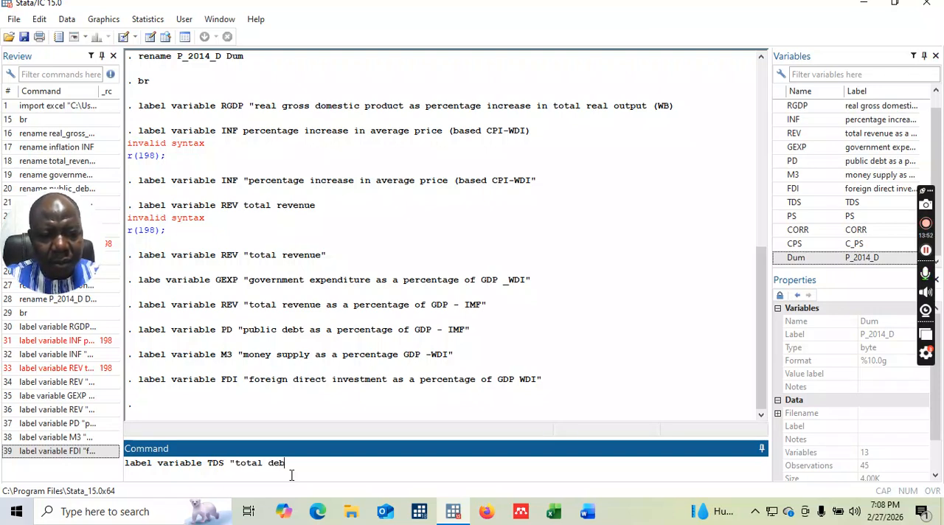
{"action": "type", "text": "t service as a perce"}
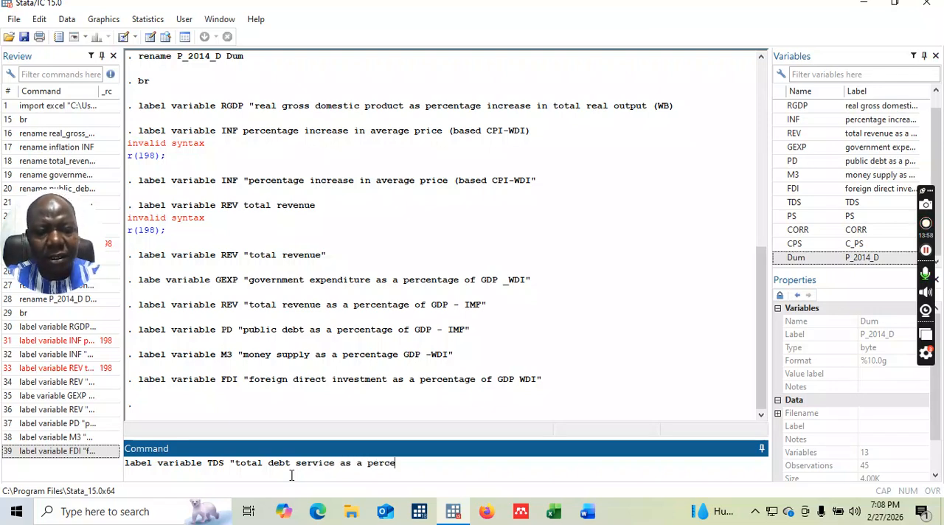
{"action": "type", "text": "ntage of G"}
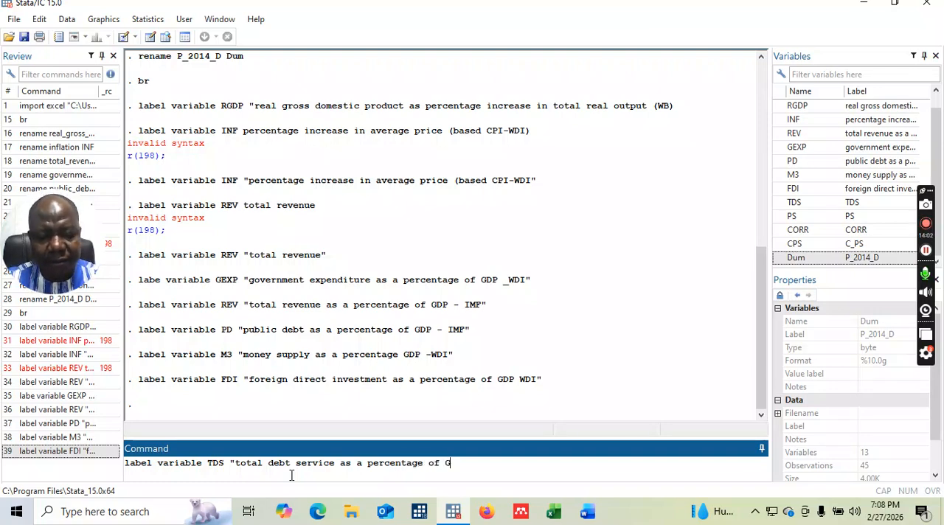
{"action": "type", "text": "DP - "}
{"action": "type", "text": "WDI"}
{"action": "type", "text": "\""}
Complete the TDS label text with "a percentage of GDP - WDI", end it with a single quotation mark, and run the command.
{"action": "key", "text": "Return"}
Write a label variable command without a variable name, followed by an opening quotation mark and "political stability".
{"action": "type", "text": "l"}
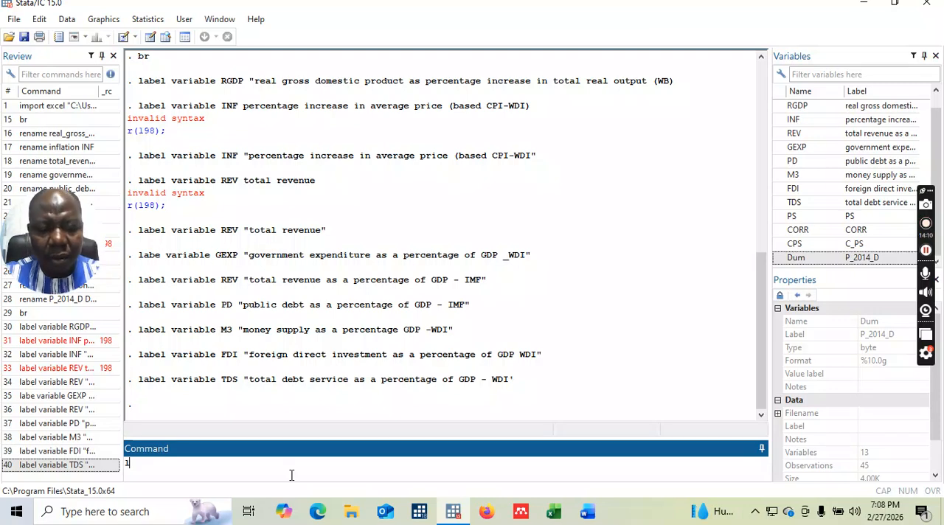
{"action": "type", "text": "a"}
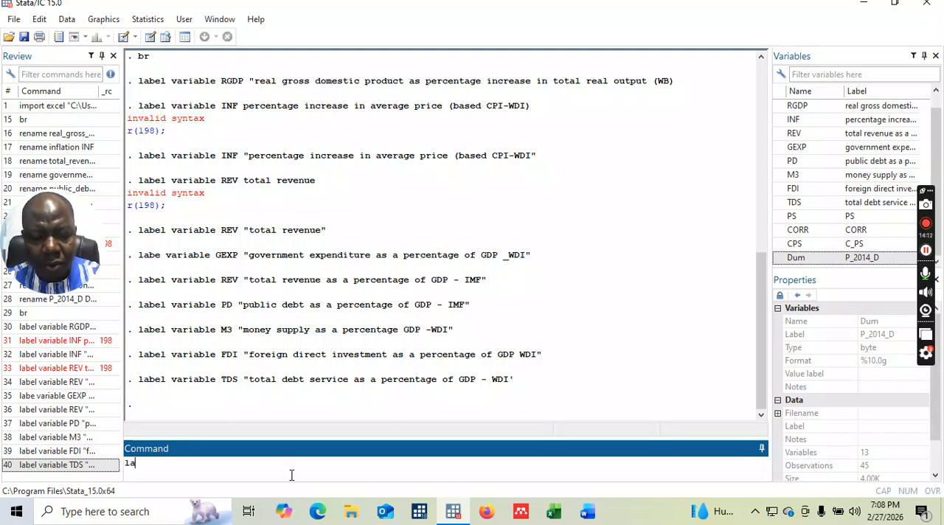
{"action": "type", "text": "bel variable"}
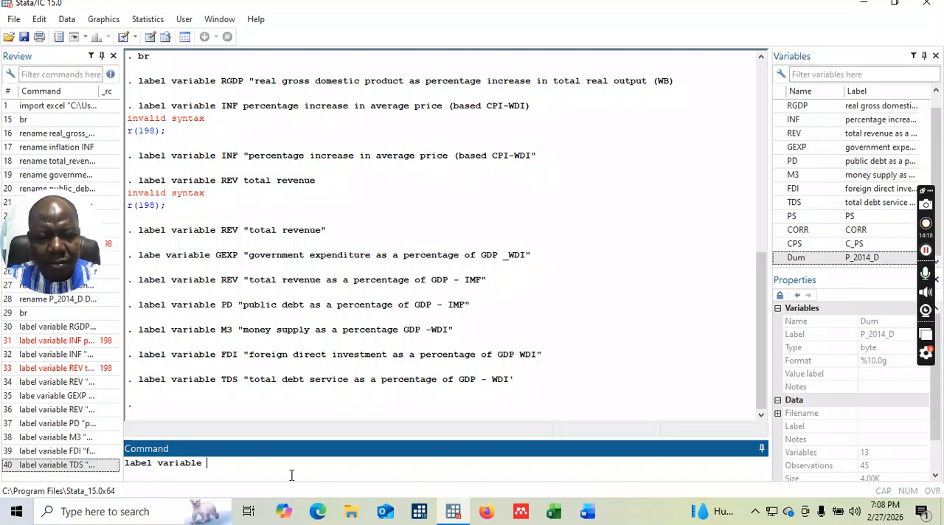
{"action": "type", "text": " \""}
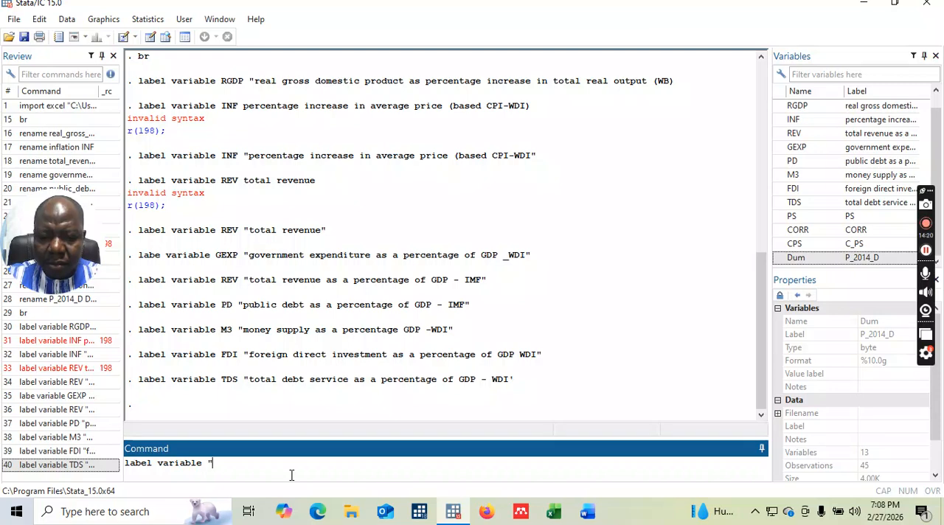
{"action": "type", "text": "politica"}
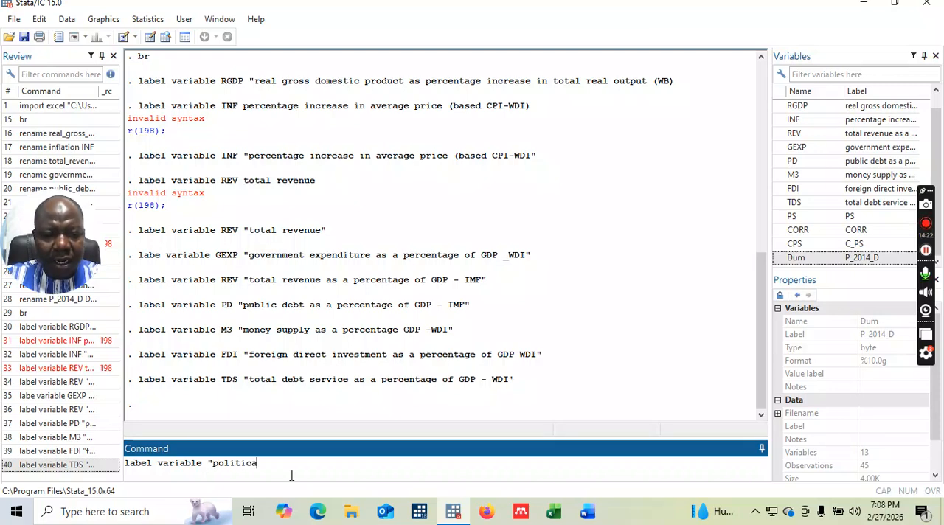
{"action": "type", "text": "l stability"}
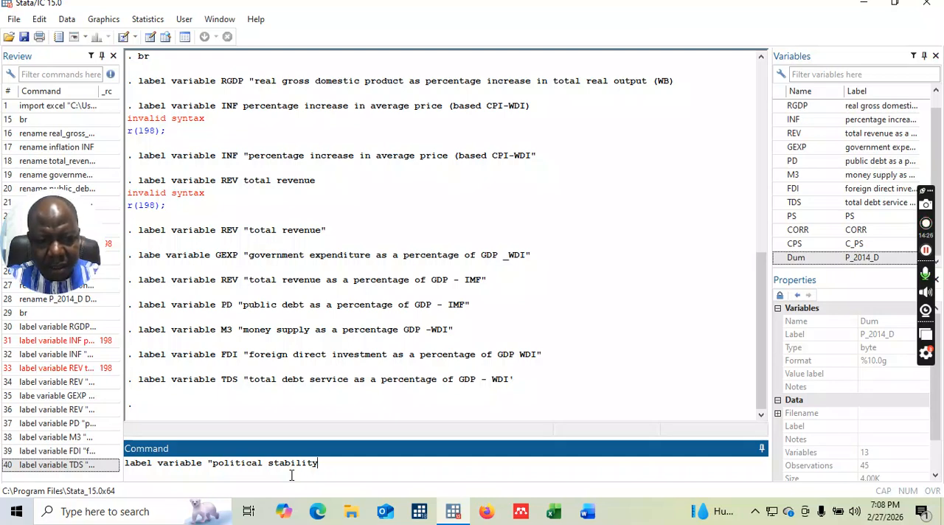
{"action": "type", "text": " in"}
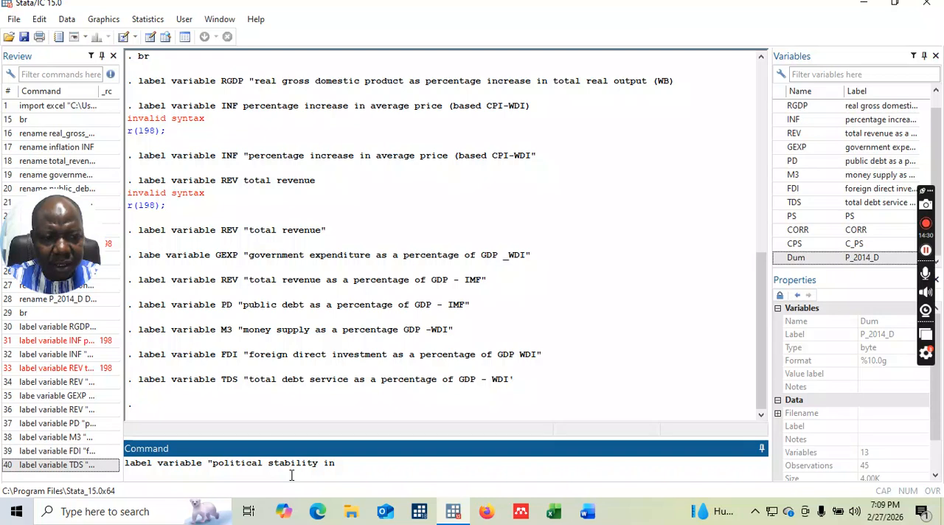
{"action": "type", "text": "dex"}
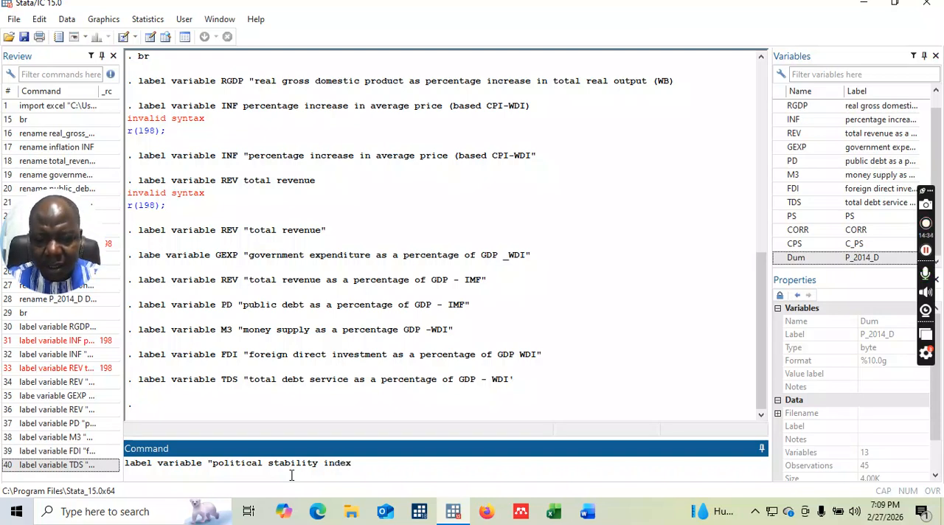
{"action": "type", "text": "-"}
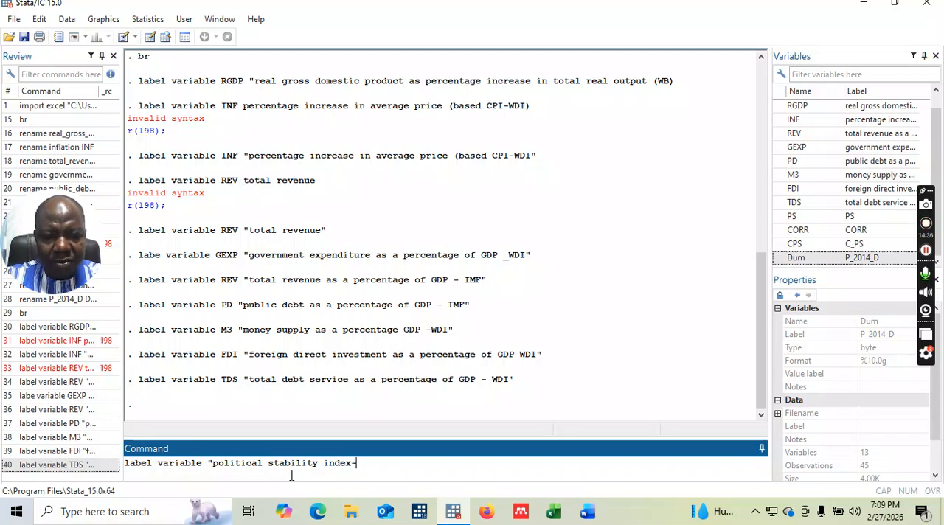
{"action": "type", "text": "wdi"}
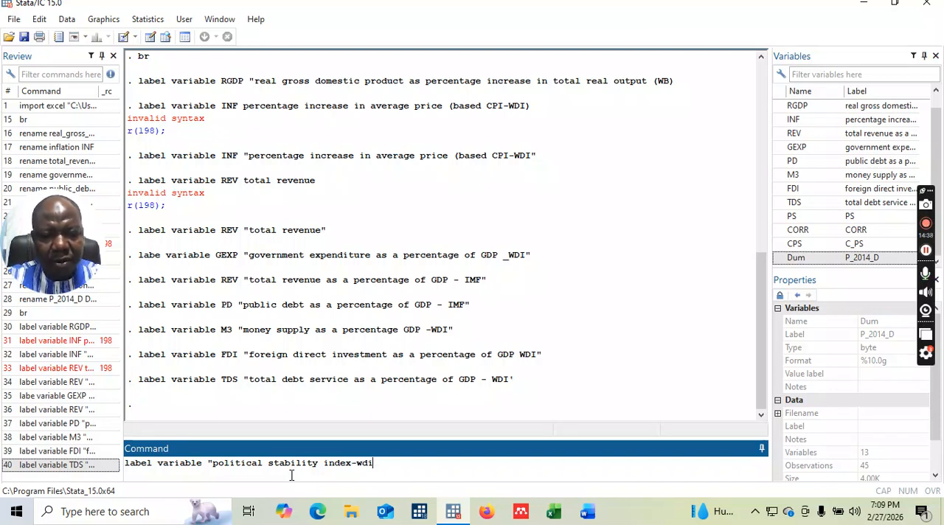
Extend the label text with "index-wdi" and run the command without a closing quotation mark.
{"action": "key", "text": "Return"}
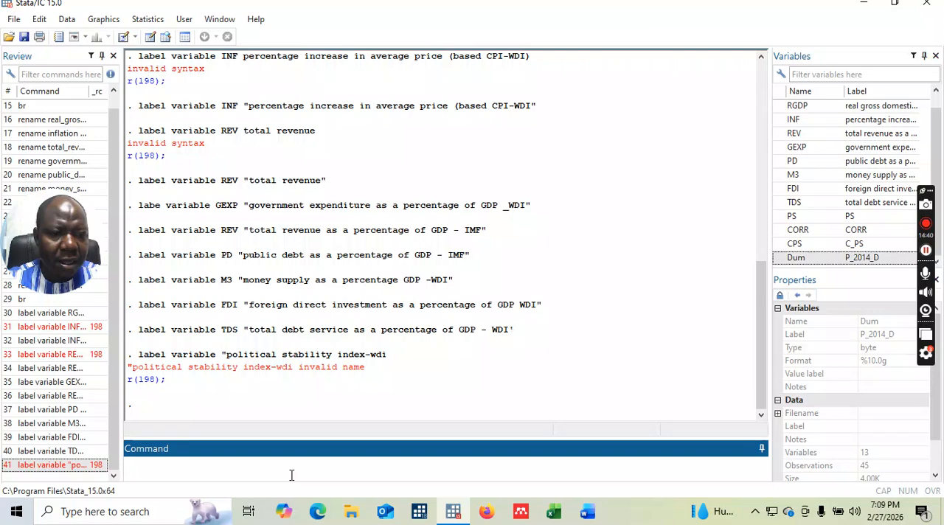
Recall the political stability label command, add the closing quotation mark after "index-wdi", and run it again.
{"action": "left_click", "coordinate": [64, 467]}
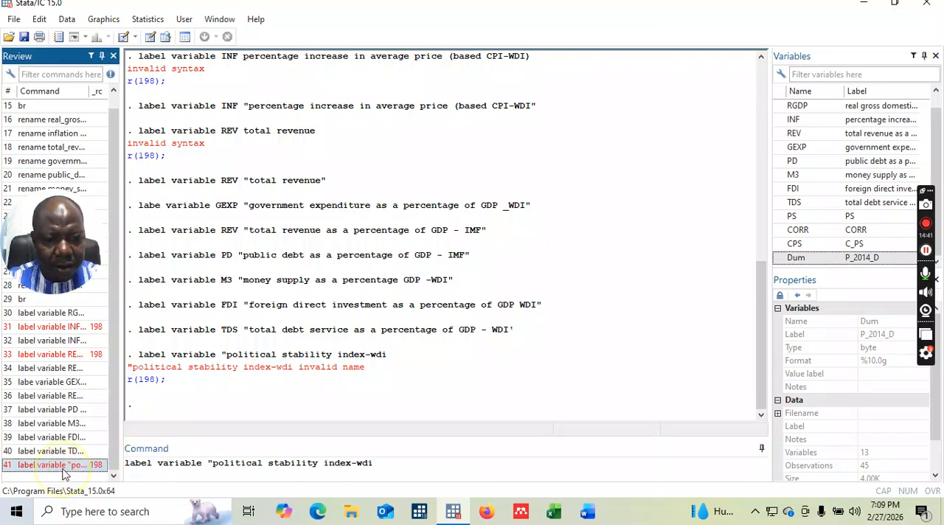
{"action": "left_click", "coordinate": [374, 464]}
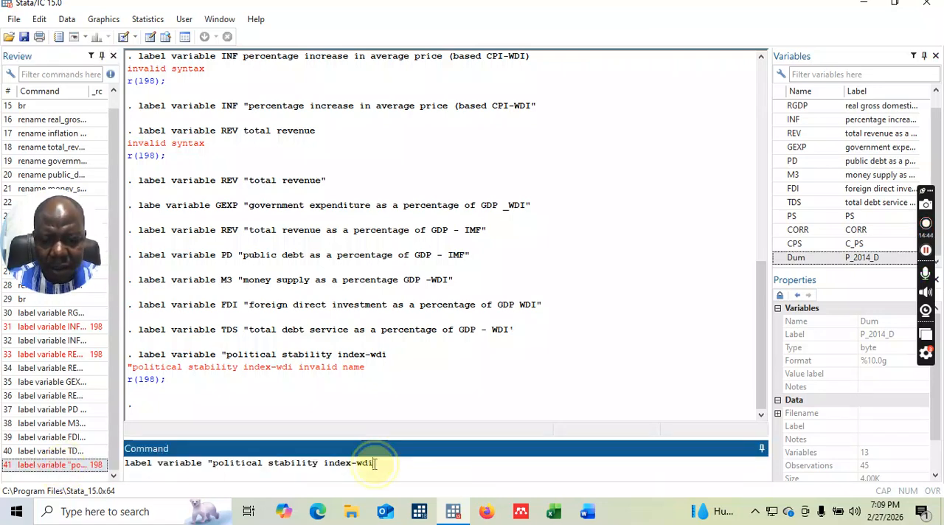
{"action": "type", "text": "\""}
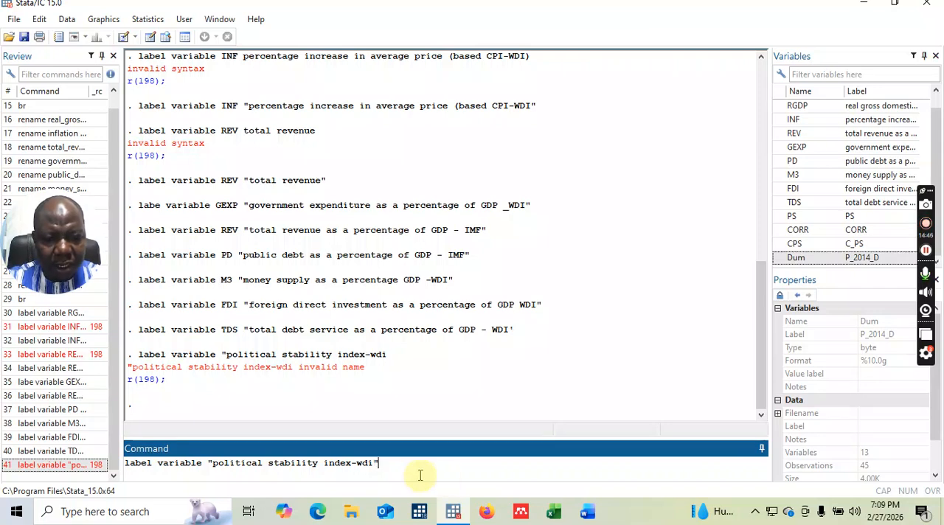
{"action": "key", "text": "Return"}
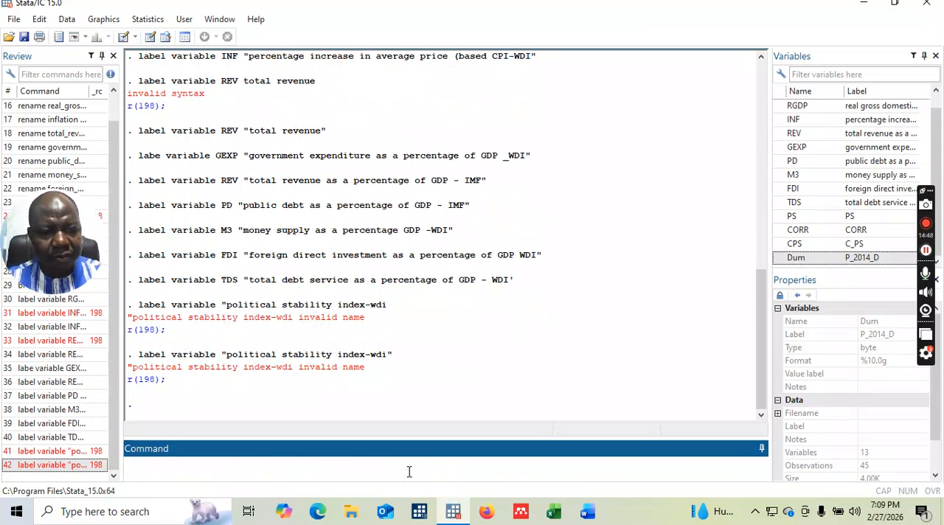
Recall the last political stability label command, insert the variable name PS before the quoted text, and run it.
{"action": "left_click", "coordinate": [65, 465]}
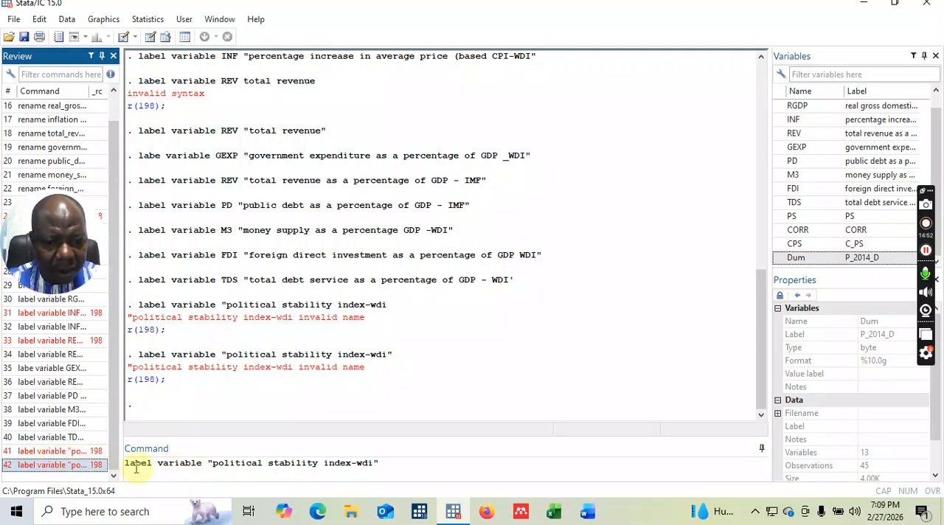
{"action": "left_click", "coordinate": [206, 464]}
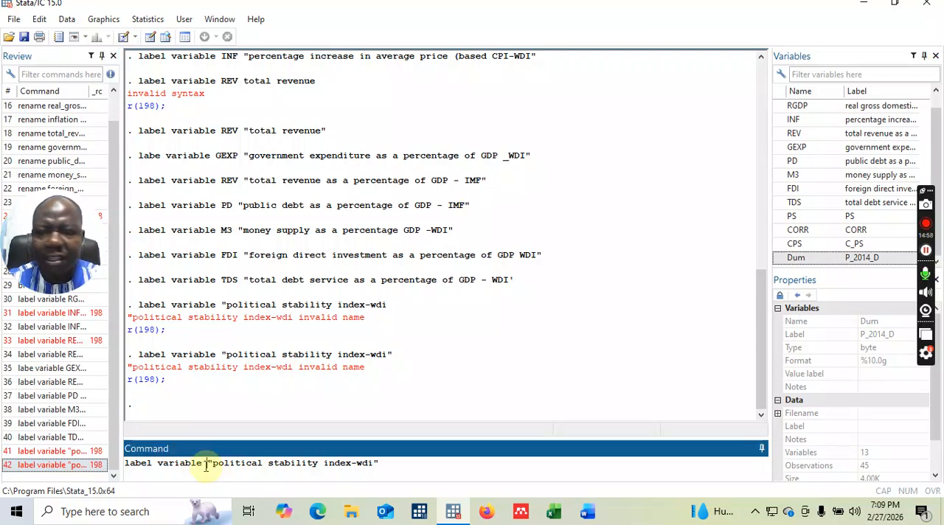
{"action": "type", "text": "PS"}
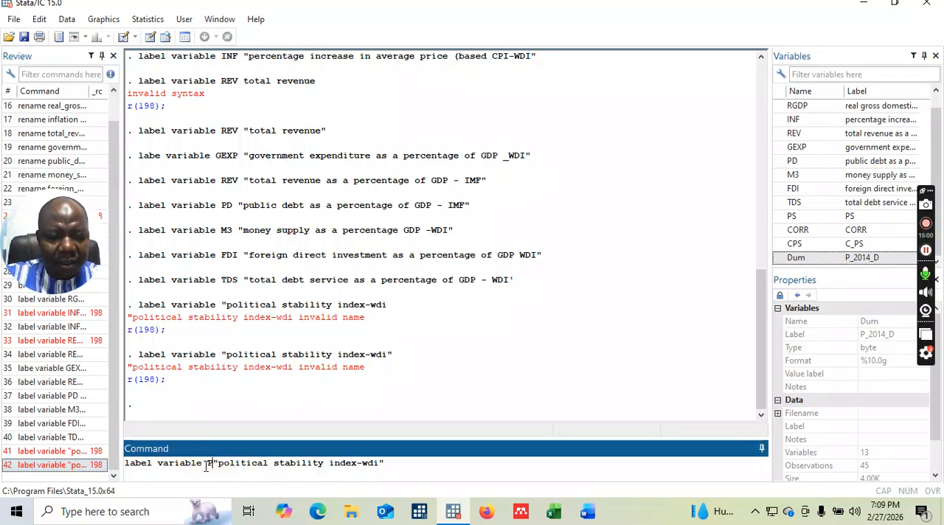
{"action": "left_click", "coordinate": [425, 467]}
{"action": "key", "text": "Return"}
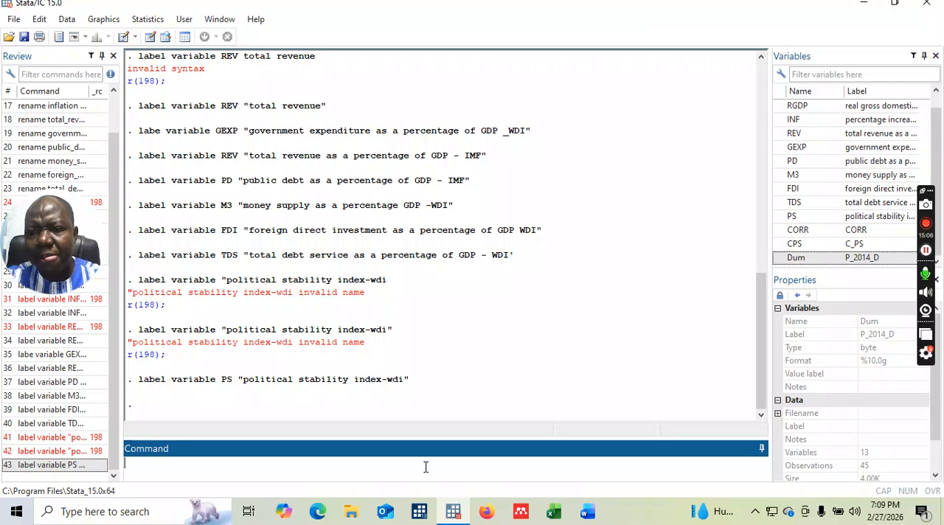
Begin a label variable command for the variable CORR.
{"action": "type", "text": "label "}
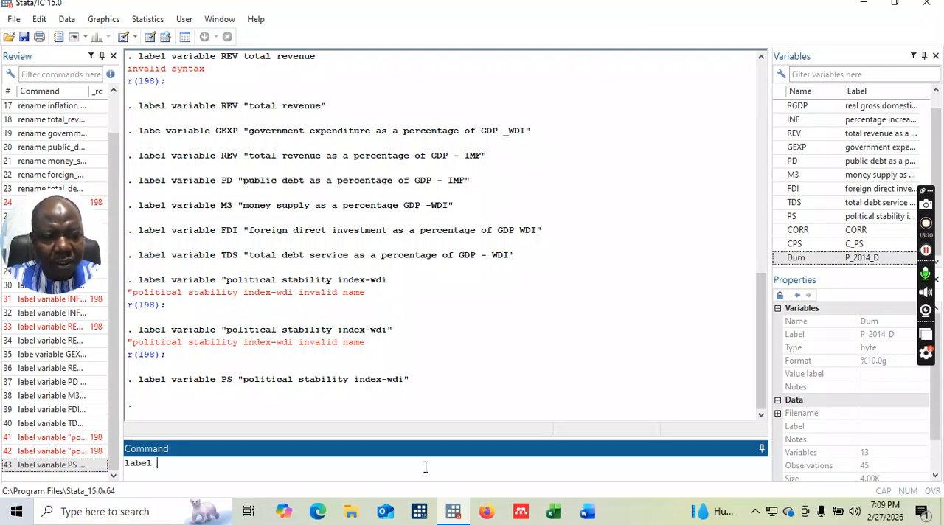
{"action": "type", "text": "variabe"}
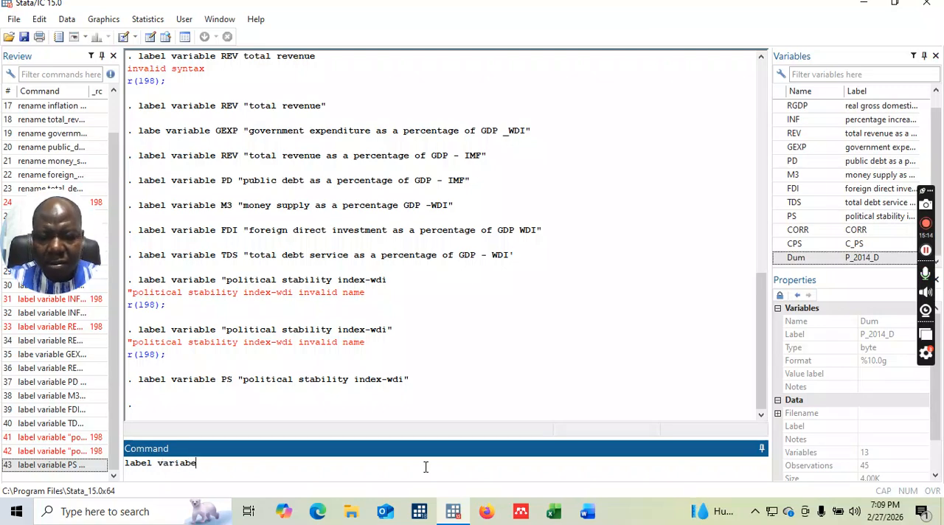
{"action": "key", "text": "BackSpace"}
{"action": "type", "text": "le"}
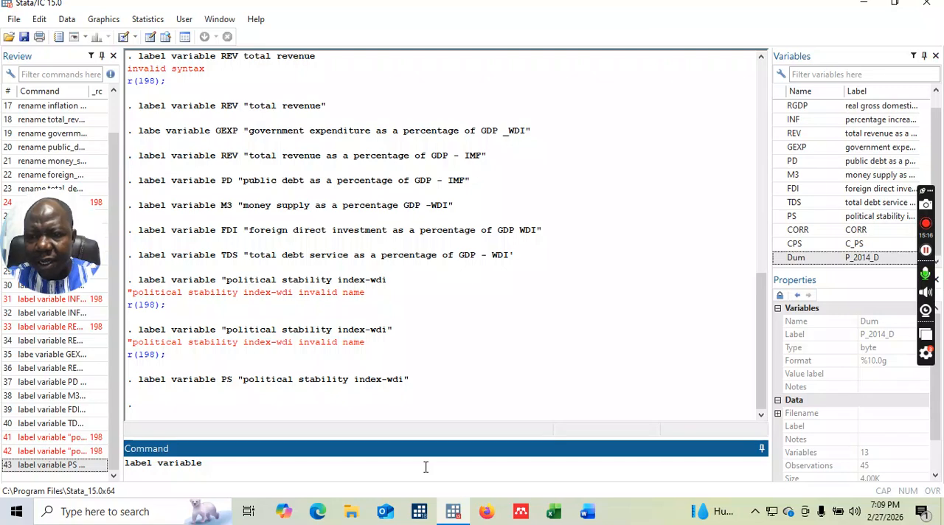
{"action": "type", "text": " CORR"}
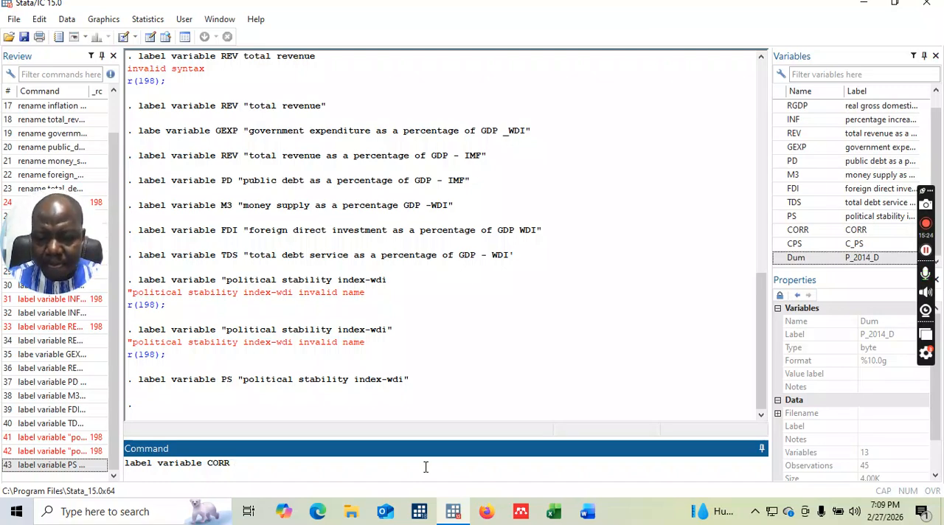
{"action": "type", "text": " \"cor"}
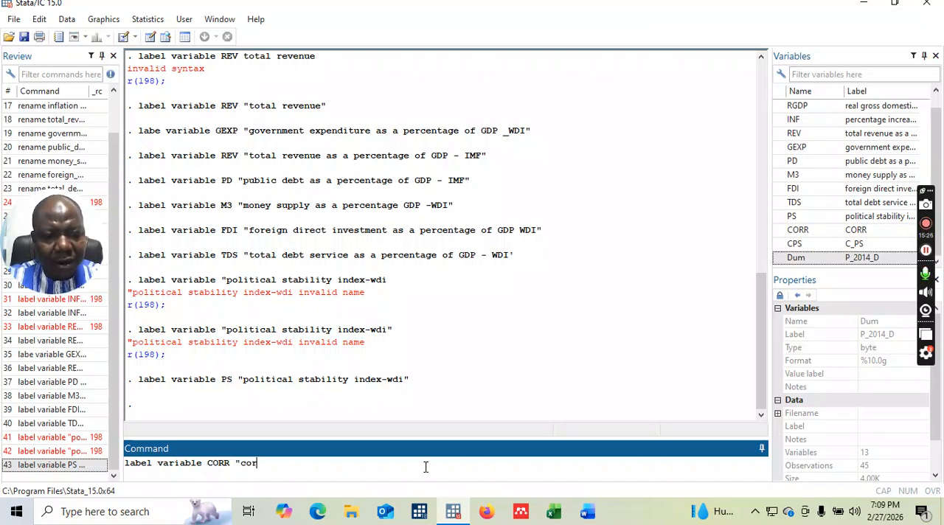
{"action": "type", "text": "ruotio"}
Complete the CORR command with the quoted label text "corruption index - wdi" and run it.
{"action": "key", "text": "BackSpace"}
{"action": "key", "text": "BackSpace"}
{"action": "key", "text": "BackSpace"}
{"action": "key", "text": "BackSpace"}
{"action": "type", "text": "ption index"}
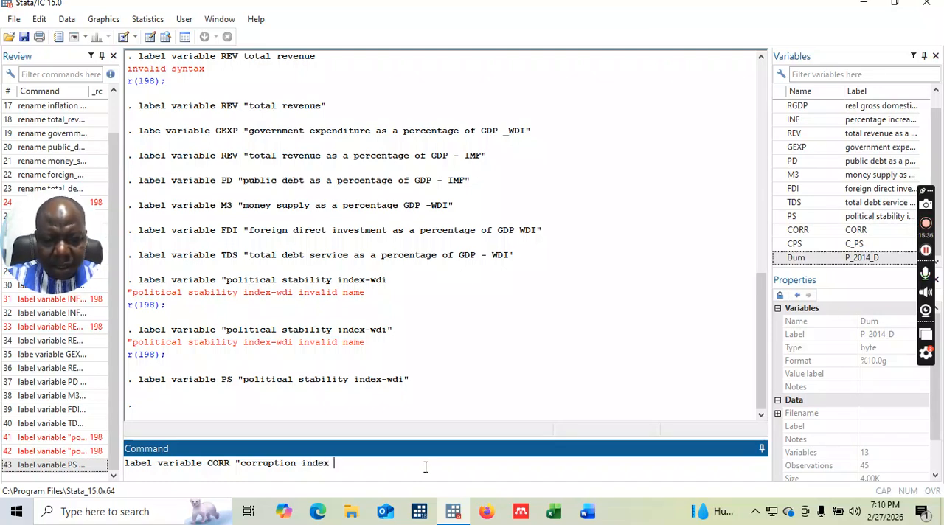
{"action": "type", "text": " -"}
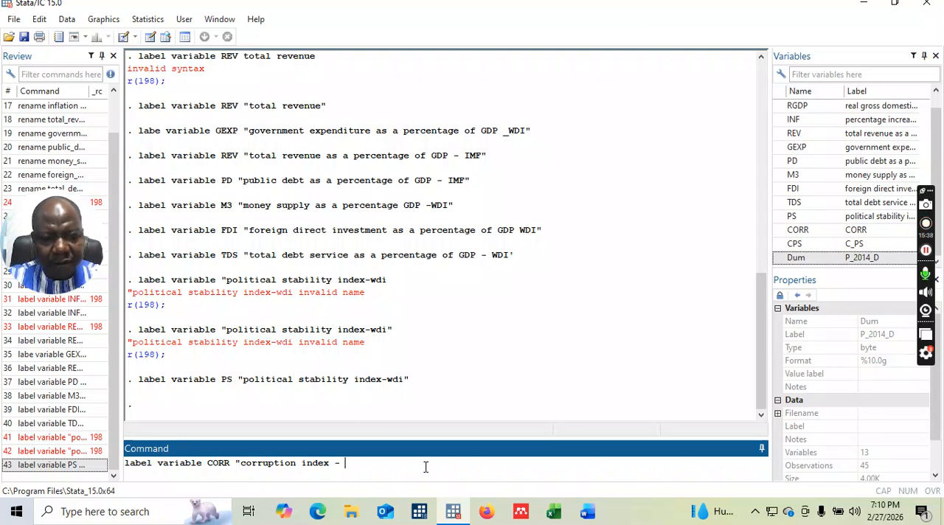
{"action": "type", "text": " wdi"}
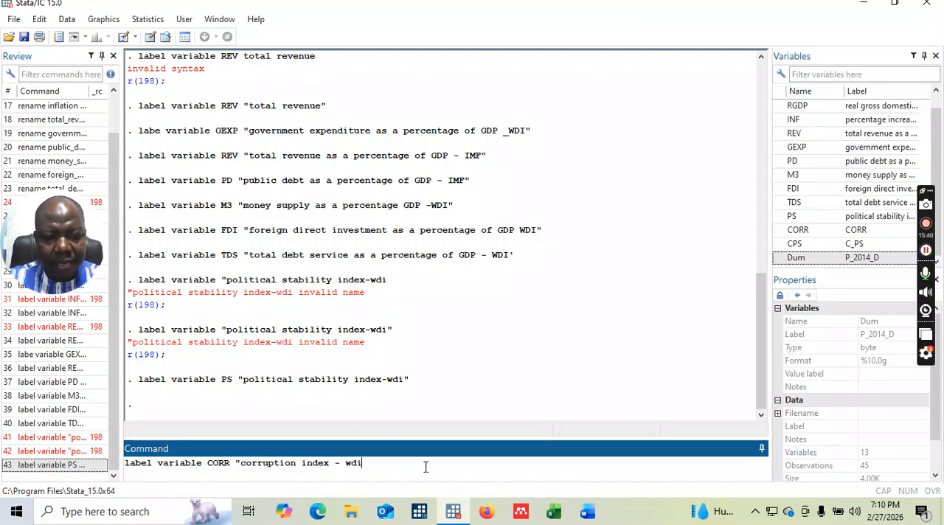
{"action": "type", "text": "\""}
{"action": "key", "text": "Return"}
Begin a label variable command for the variable CPS, correcting the miswritten word so it reads "variable" in lowercase.
{"action": "type", "text": "label"}
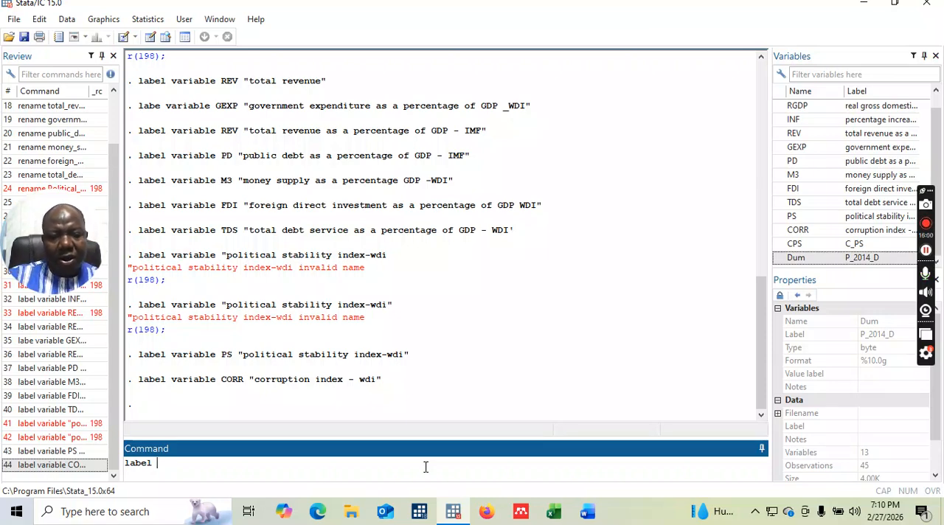
{"action": "type", "text": "vRIABLE"}
{"action": "key", "text": "BackSpace"}
{"action": "key", "text": "BackSpace"}
{"action": "key", "text": "BackSpace"}
{"action": "key", "text": "BackSpace"}
{"action": "key", "text": "BackSpace"}
{"action": "key", "text": "BackSpace"}
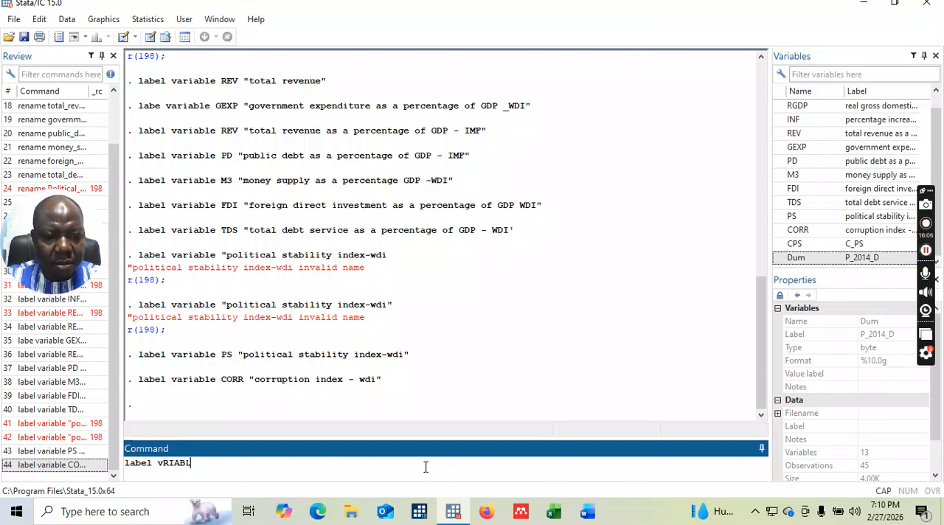
{"action": "type", "text": "AV"}
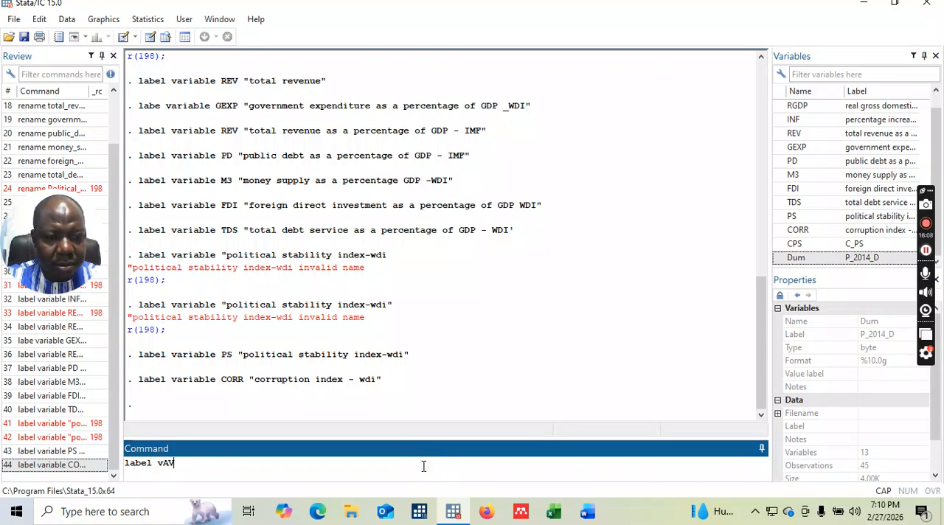
{"action": "key", "text": "BackSpace"}
{"action": "key", "text": "BackSpace"}
{"action": "type", "text": "ar"}
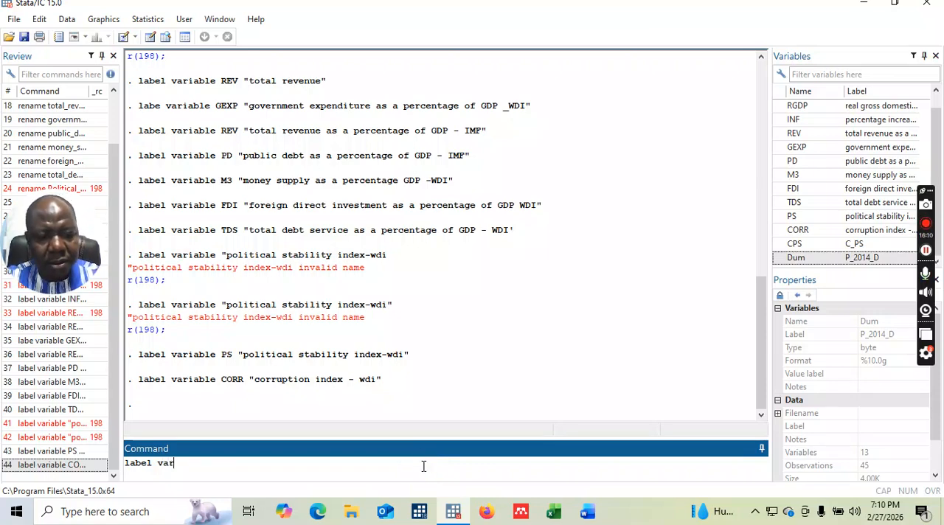
{"action": "type", "text": "iable"}
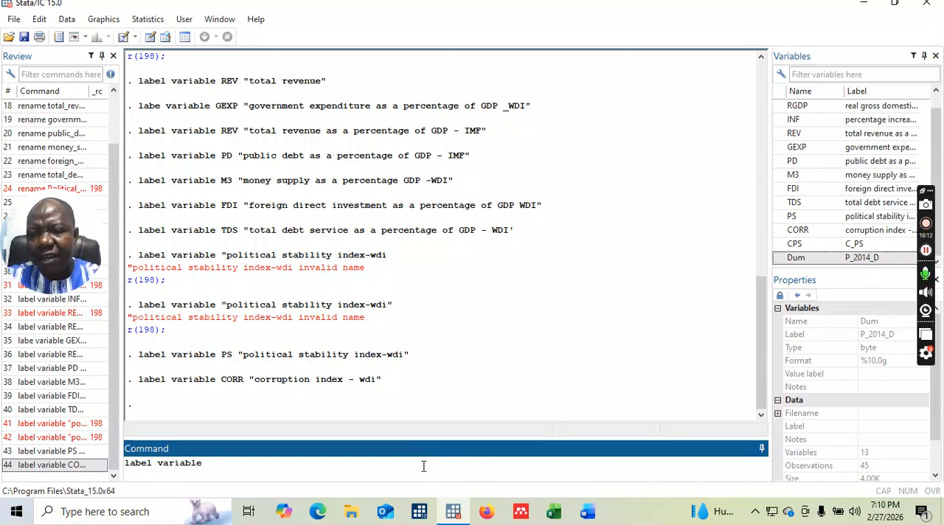
{"action": "type", "text": " C"}
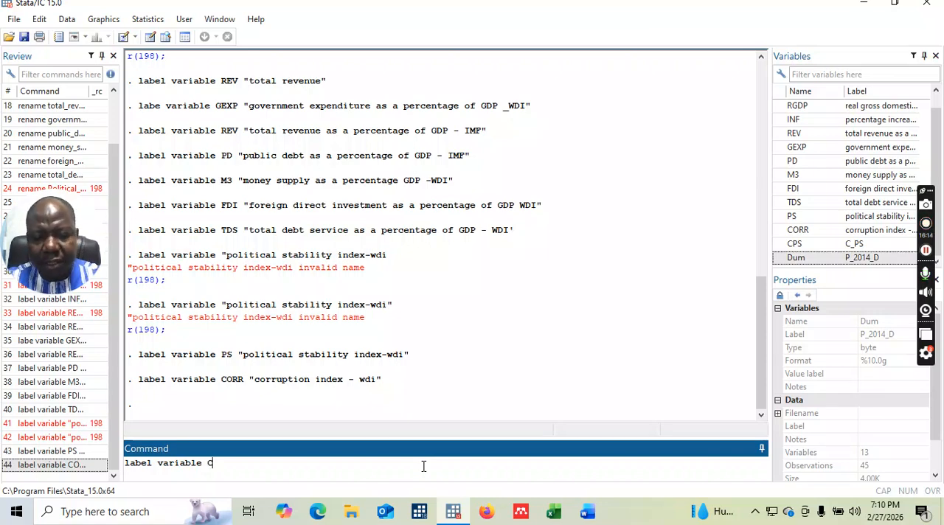
{"action": "type", "text": "PS \"corru"}
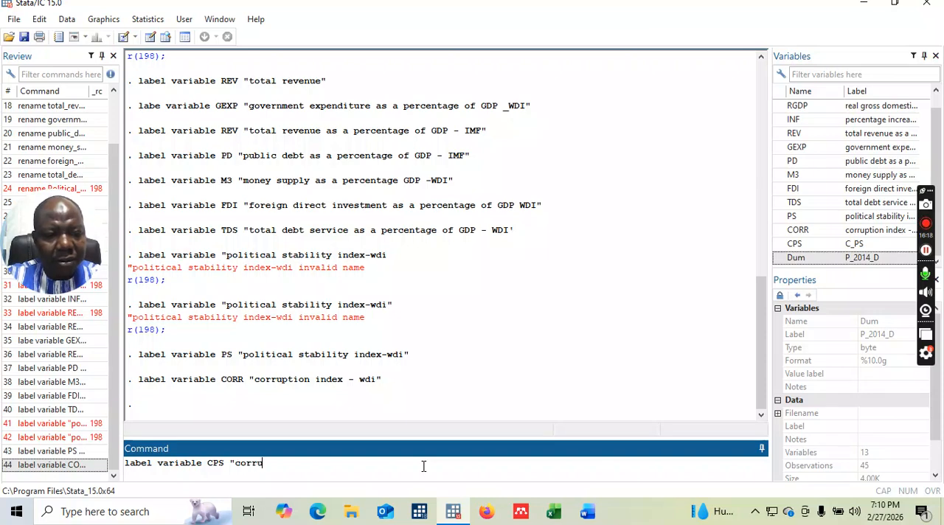
{"action": "type", "text": "ption"}
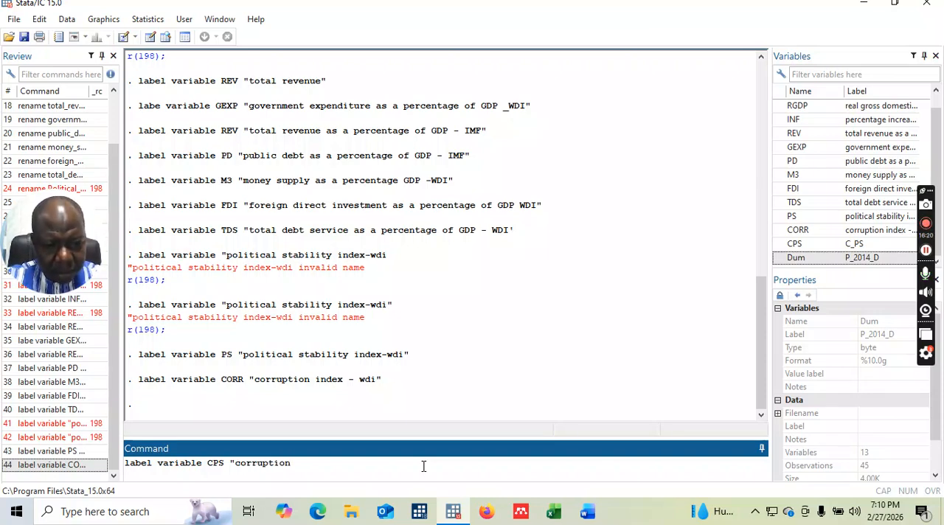
{"action": "type", "text": " political stabi"}
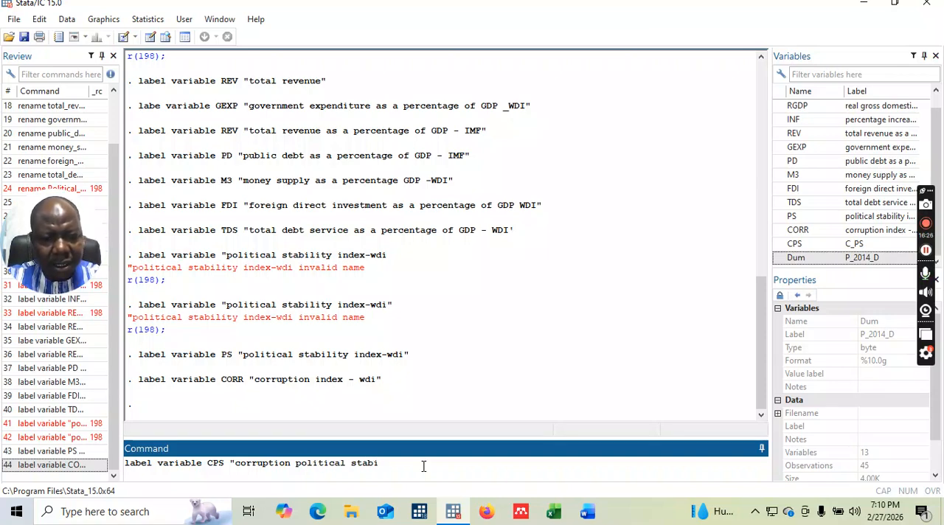
{"action": "type", "text": "lity index"}
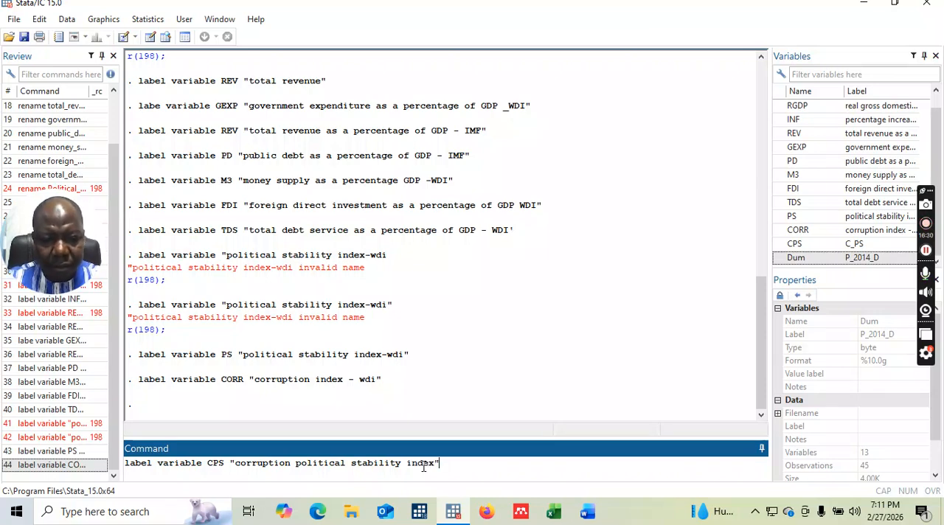
{"action": "type", "text": "\""}
Complete the CPS command with the quoted label text "corruption political stability index" and run it.
{"action": "key", "text": "Return"}
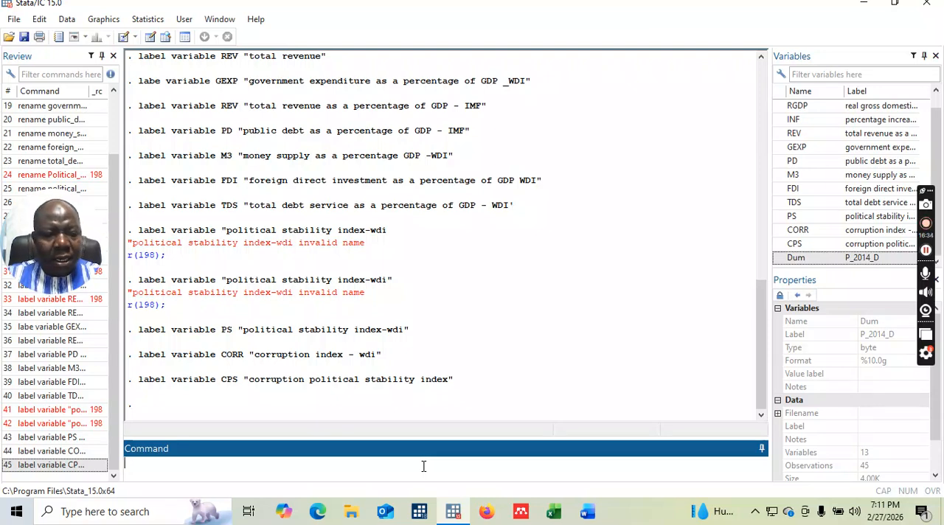
Label the variable Dum as "dummy" with a label variable command.
{"action": "type", "text": "label "}
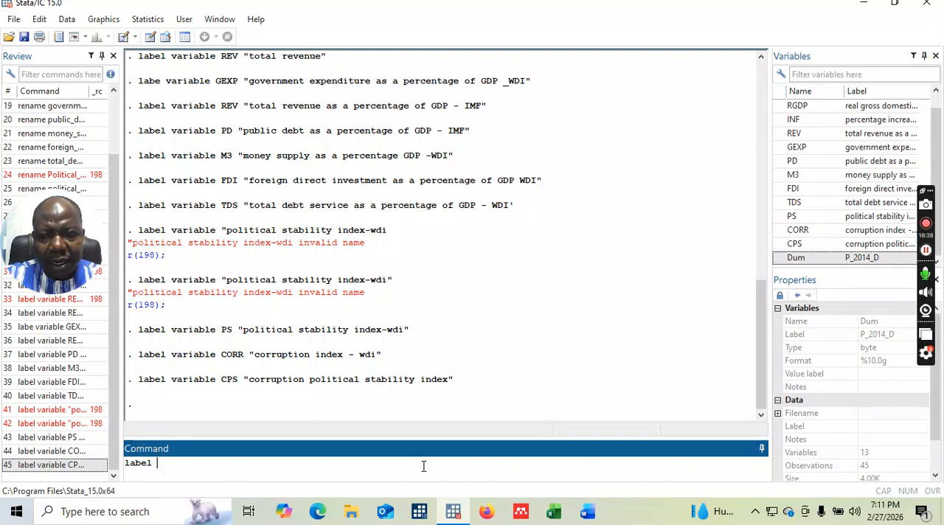
{"action": "type", "text": "variable "}
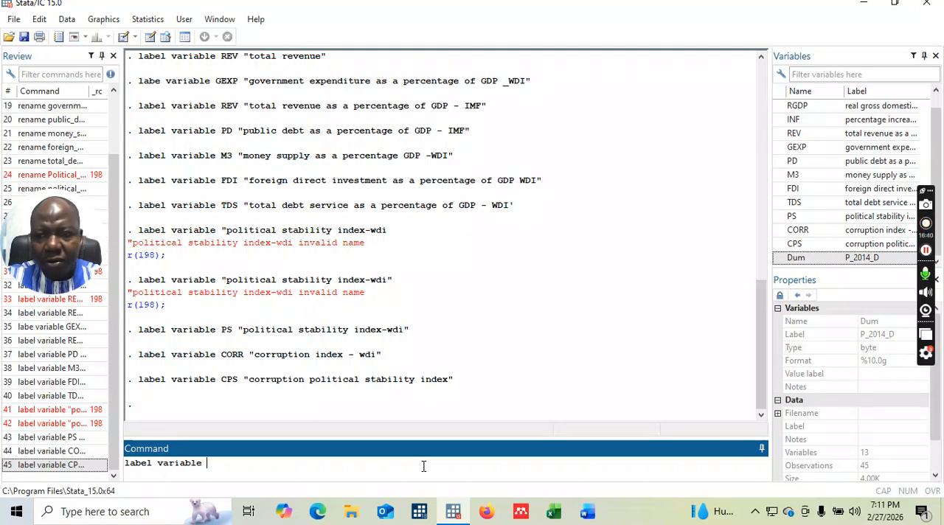
{"action": "type", "text": "D"}
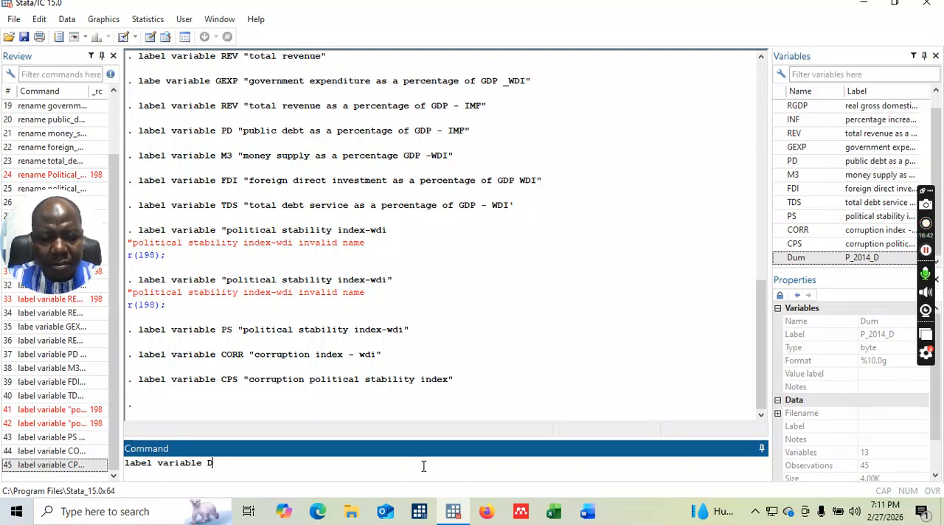
{"action": "type", "text": "um \"dummy"}
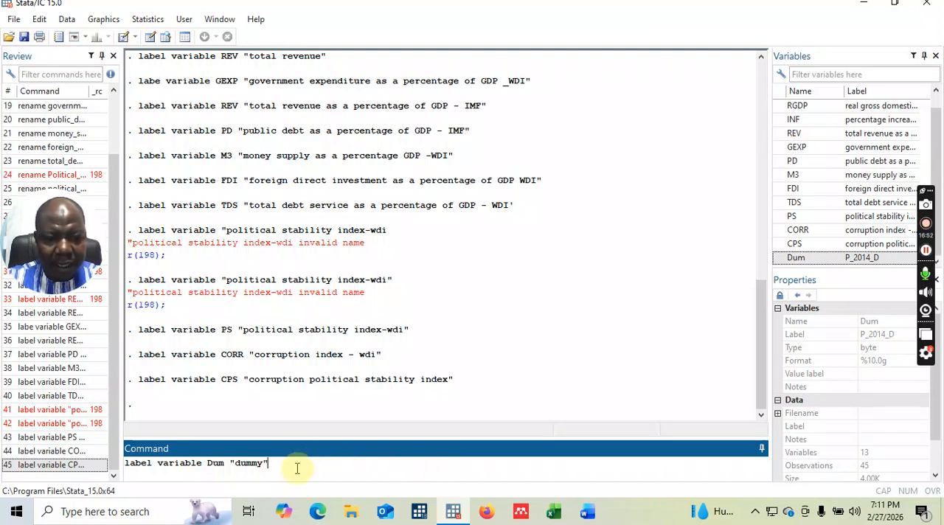
{"action": "key", "text": "Return"}
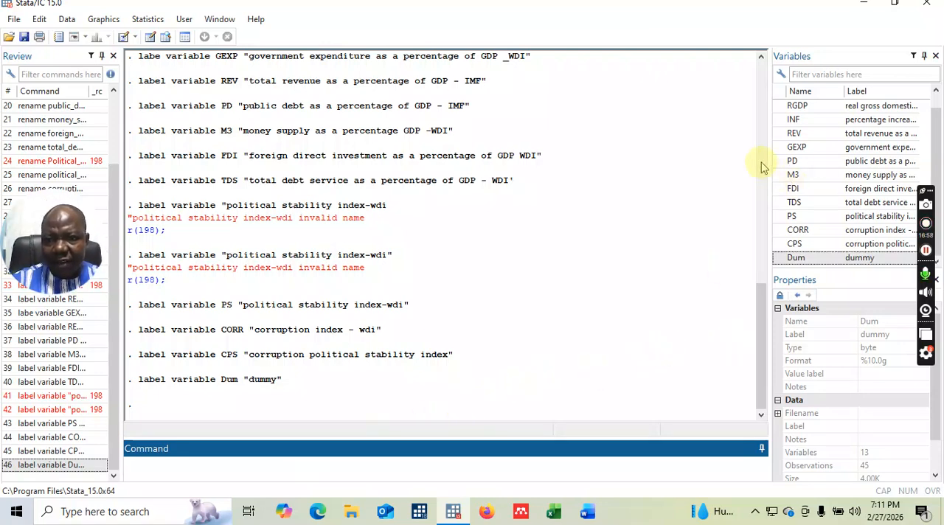
Widen the variable list, inspect the labels and properties of RGDP, INF, REV and PD, and narrow the list again.
{"action": "left_click_drag", "start_coordinate": [768, 163], "coordinate": [618, 167]}
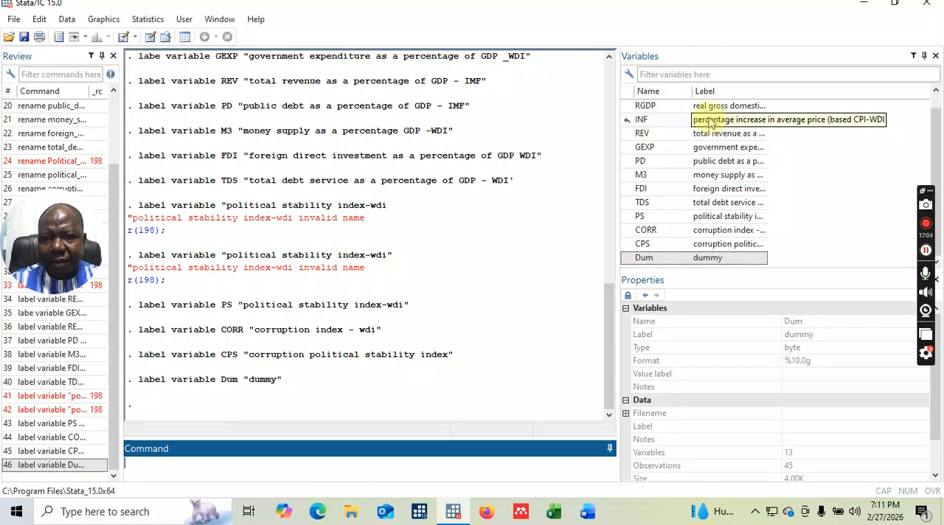
{"action": "left_click", "coordinate": [658, 108]}
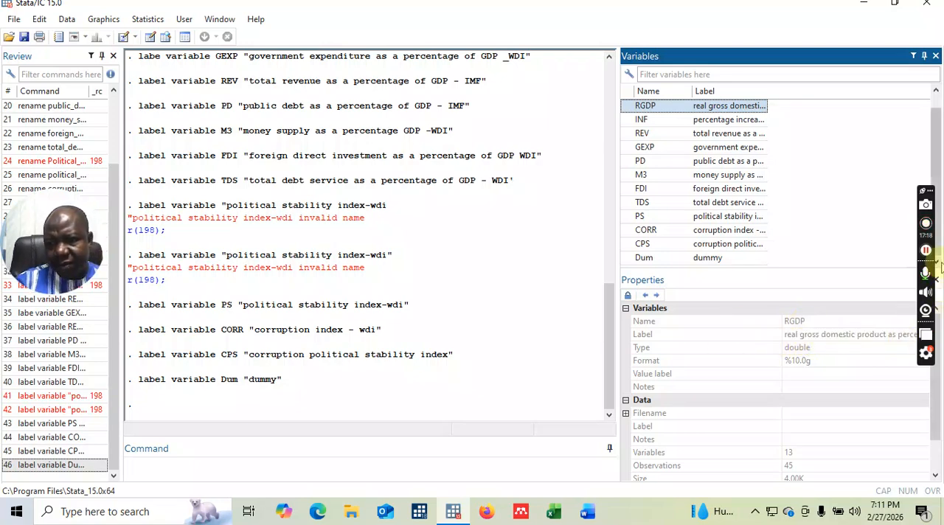
{"action": "left_click_drag", "start_coordinate": [933, 240], "coordinate": [889, 180]}
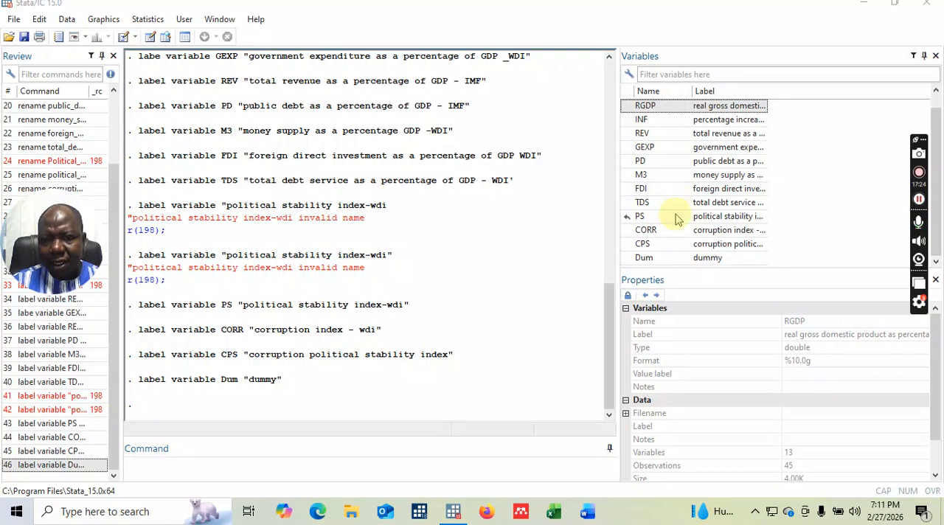
{"action": "left_click", "coordinate": [641, 121]}
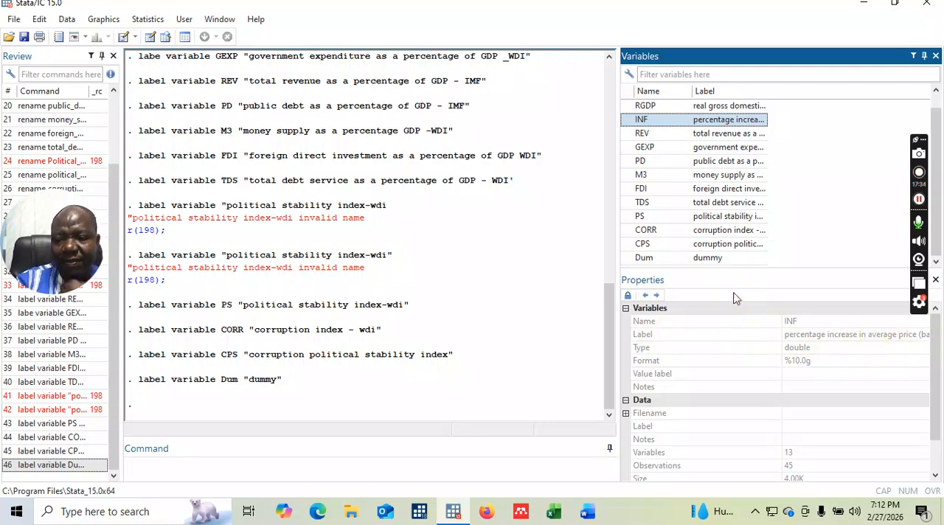
{"action": "left_click", "coordinate": [647, 136]}
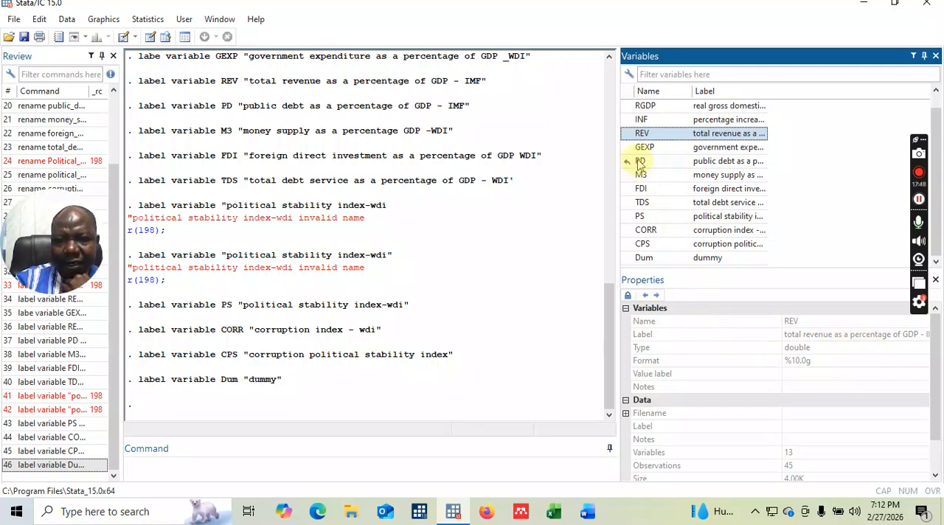
{"action": "left_click", "coordinate": [641, 164]}
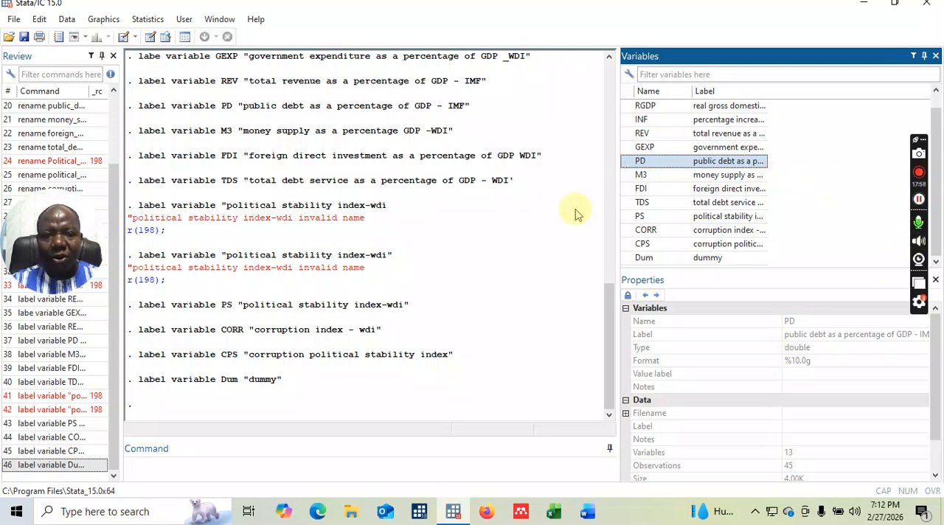
{"action": "left_click_drag", "start_coordinate": [620, 186], "coordinate": [792, 183]}
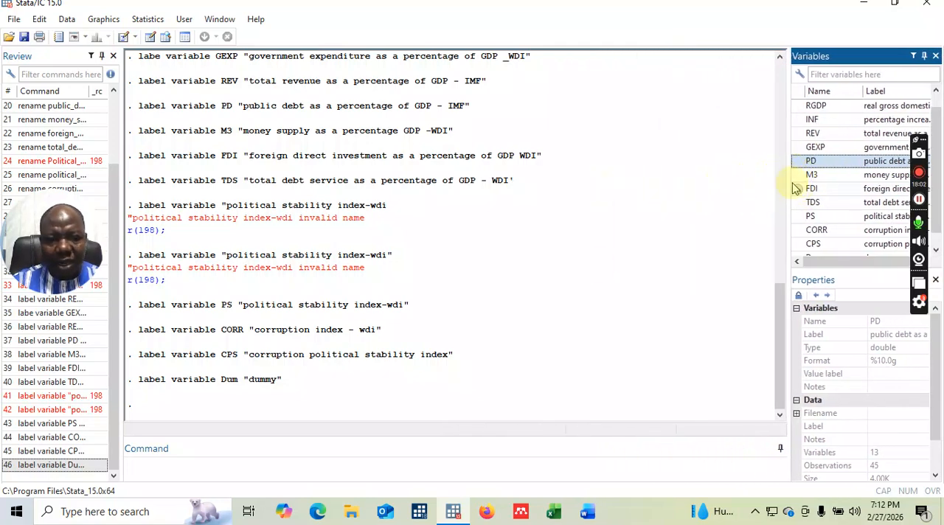
Browse the dataset with the br command to examine the renamed variables and their values, and close the data view.
{"action": "left_click", "coordinate": [144, 464]}
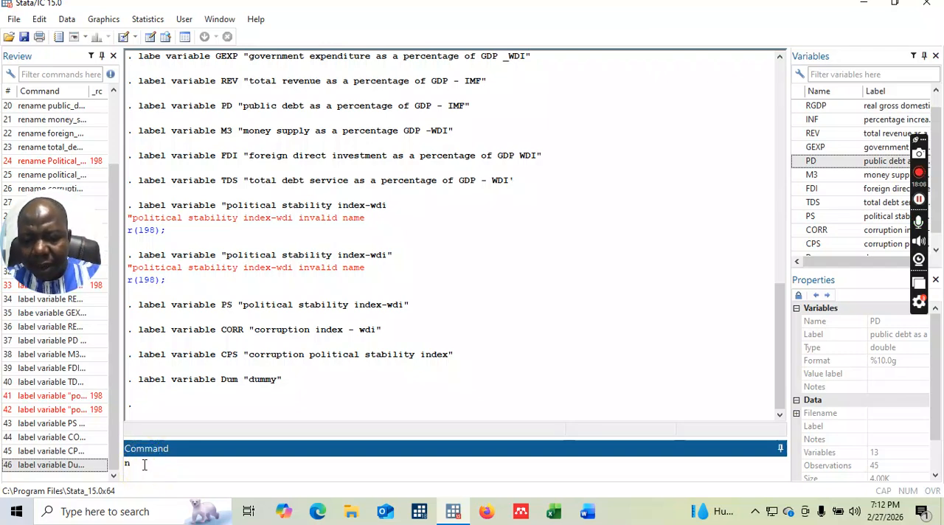
{"action": "type", "text": "br"}
{"action": "key", "text": "Return"}
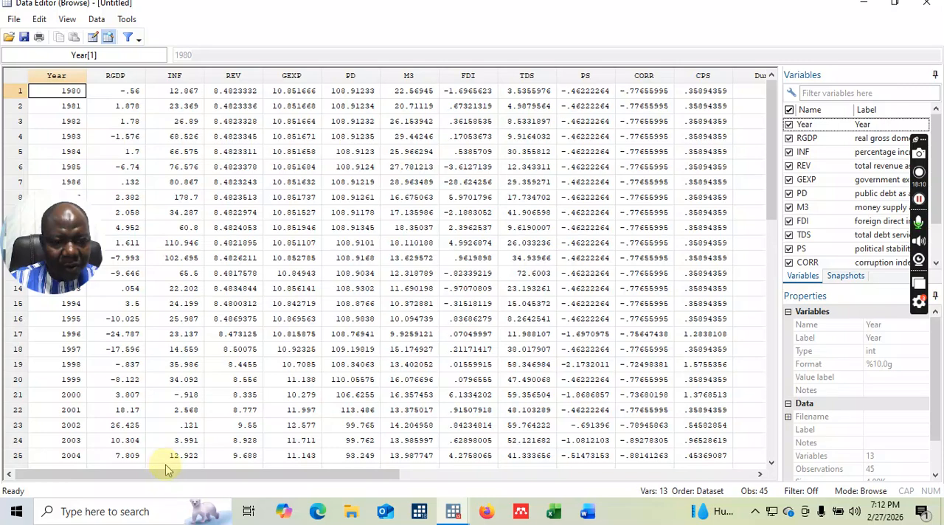
{"action": "mouse_move", "coordinate": [173, 478]}
{"action": "left_mouse_down"}
{"action": "mouse_move", "coordinate": [339, 476]}
{"action": "mouse_move", "coordinate": [176, 478]}
{"action": "left_mouse_up"}
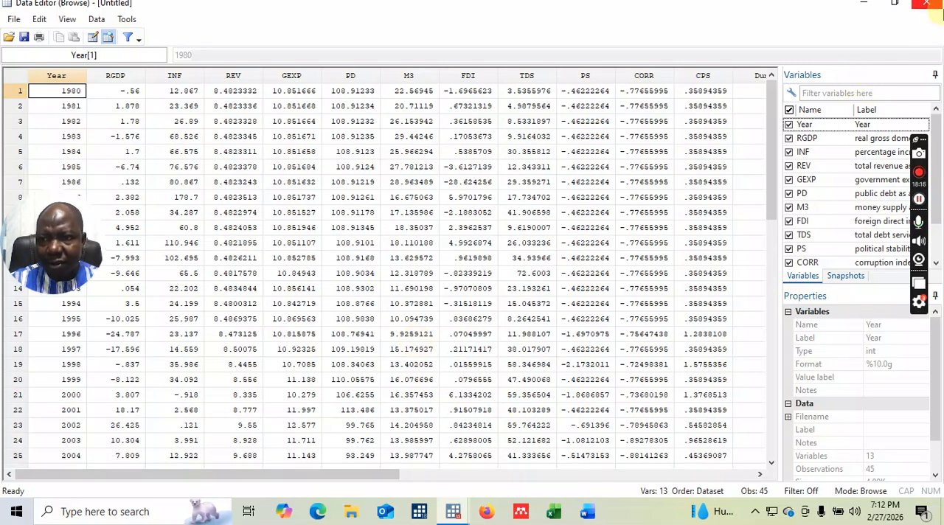
{"action": "left_click", "coordinate": [929, 6]}
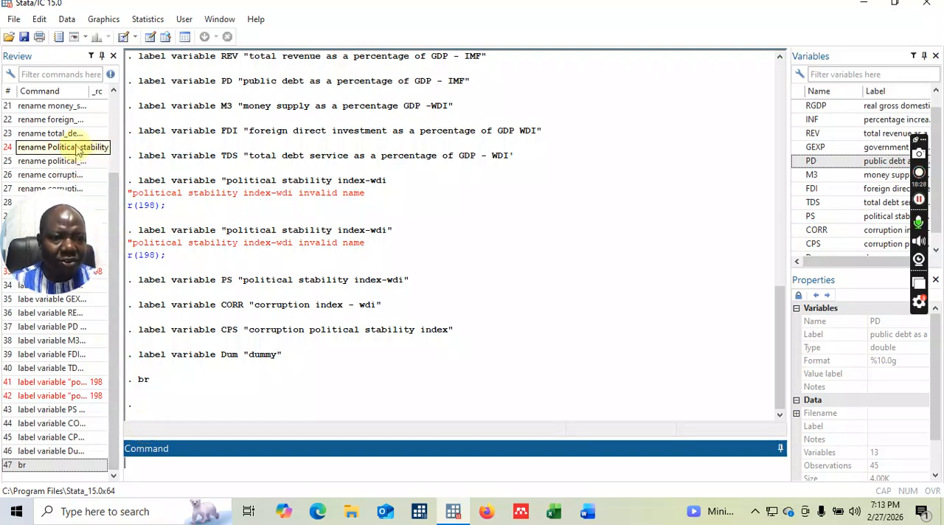
Delete the failed Political stability rename and the two failed "political stability index-wdi" label commands from the command history.
{"action": "right_click", "coordinate": [94, 147]}
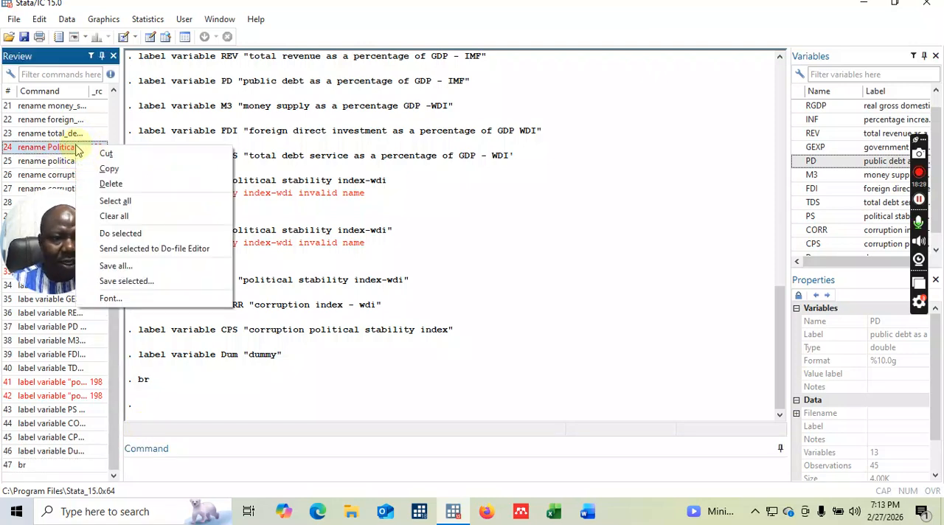
{"action": "left_click", "coordinate": [111, 184]}
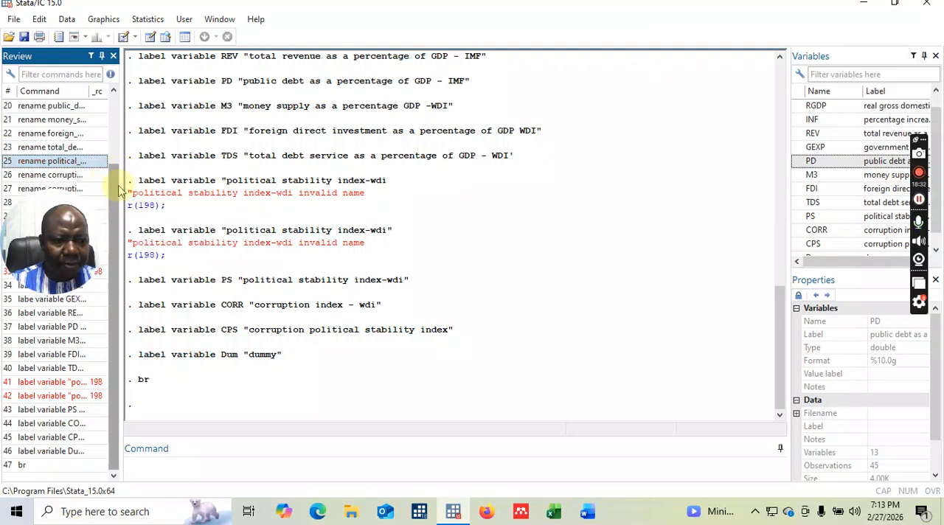
{"action": "right_click", "coordinate": [73, 382]}
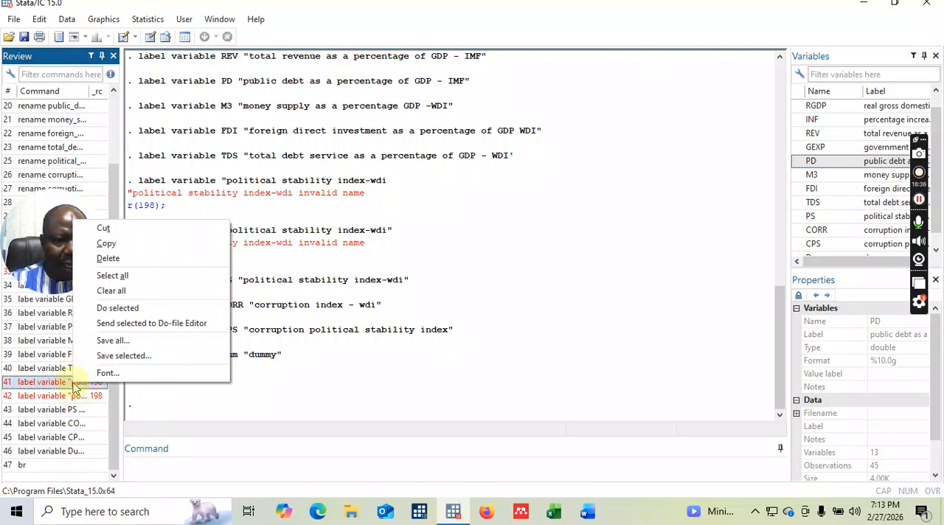
{"action": "left_click", "coordinate": [108, 260]}
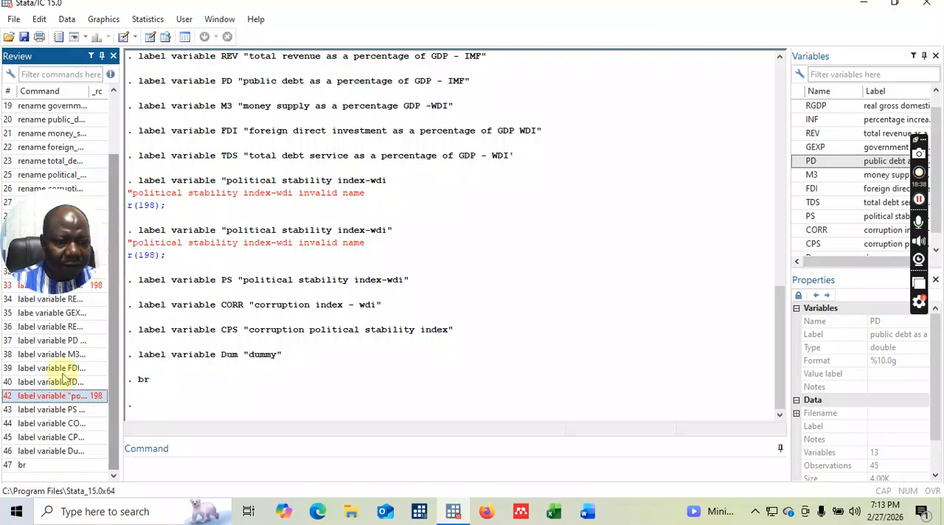
{"action": "right_click", "coordinate": [64, 403]}
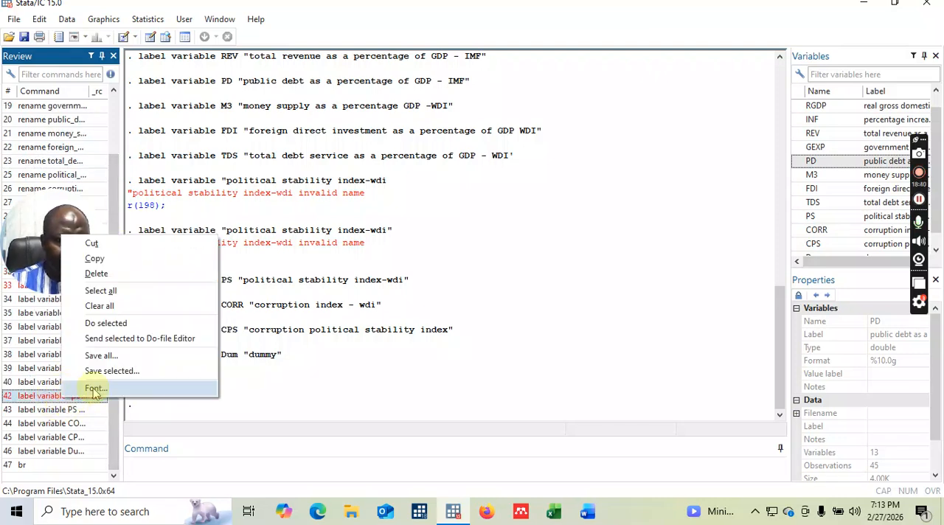
{"action": "left_click", "coordinate": [105, 277]}
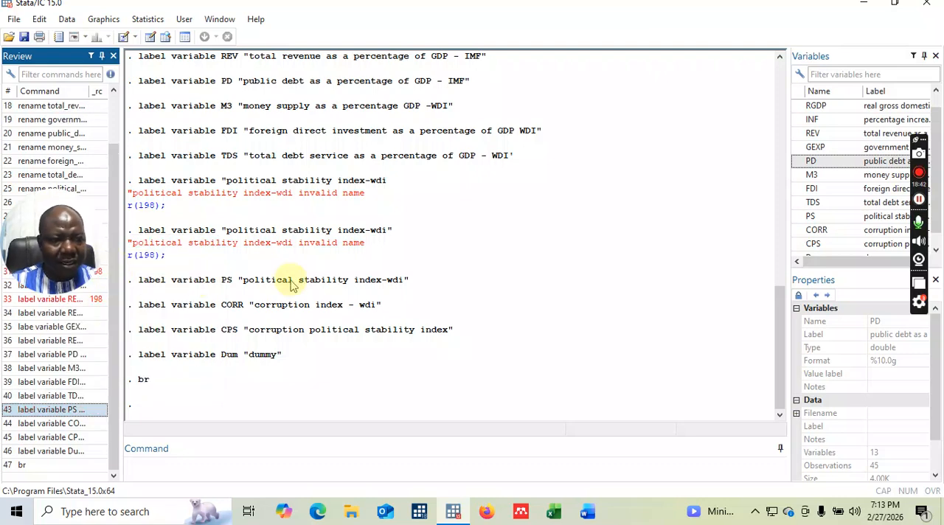
Delete the failed label variable commands for INF and REV from the command history.
{"action": "left_click_drag", "start_coordinate": [55, 219], "coordinate": [169, 199]}
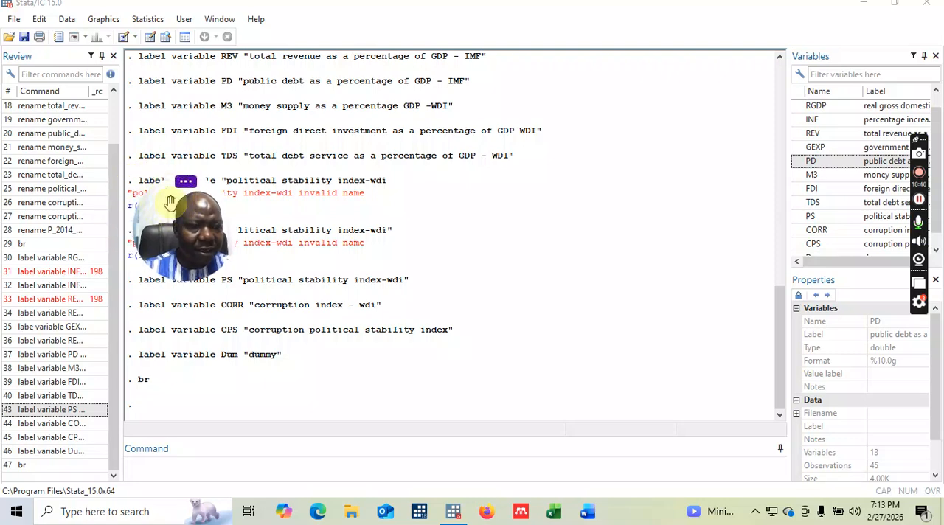
{"action": "left_click", "coordinate": [42, 271]}
{"action": "right_click", "coordinate": [44, 272]}
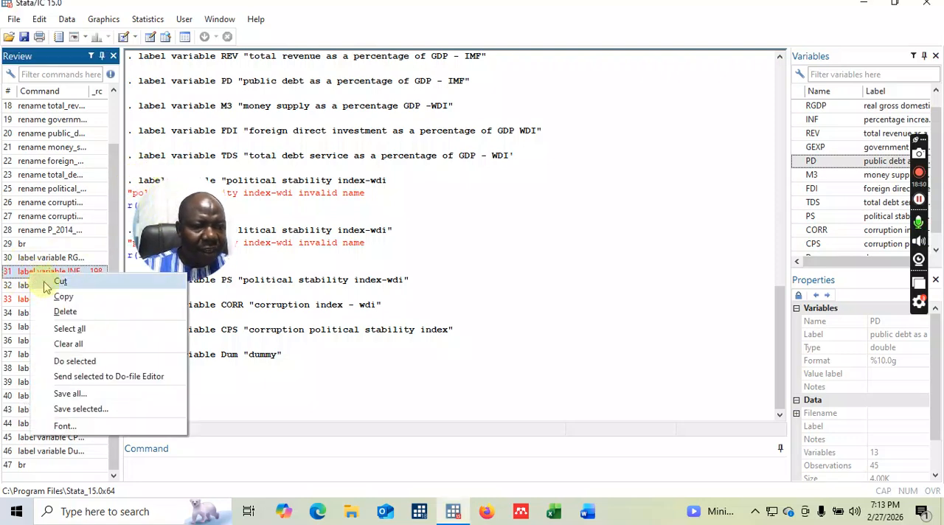
{"action": "left_click", "coordinate": [63, 313]}
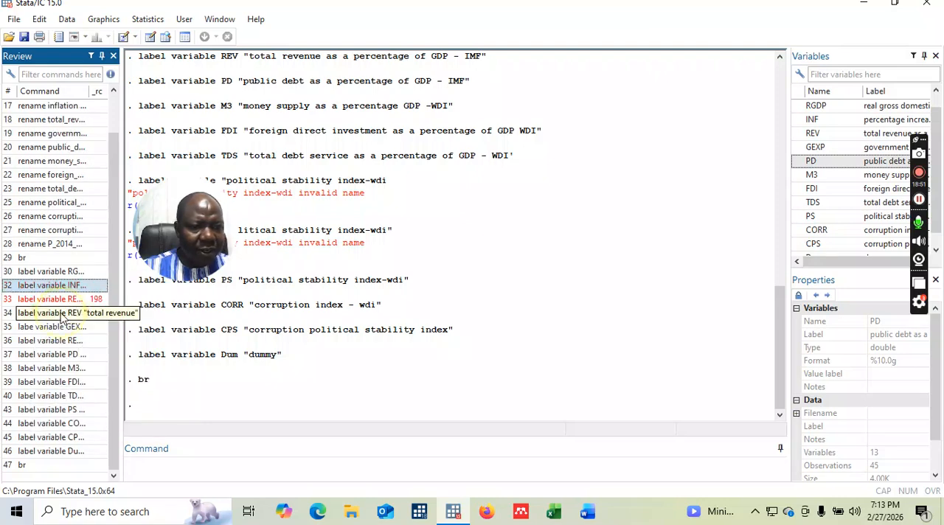
{"action": "right_click", "coordinate": [26, 302]}
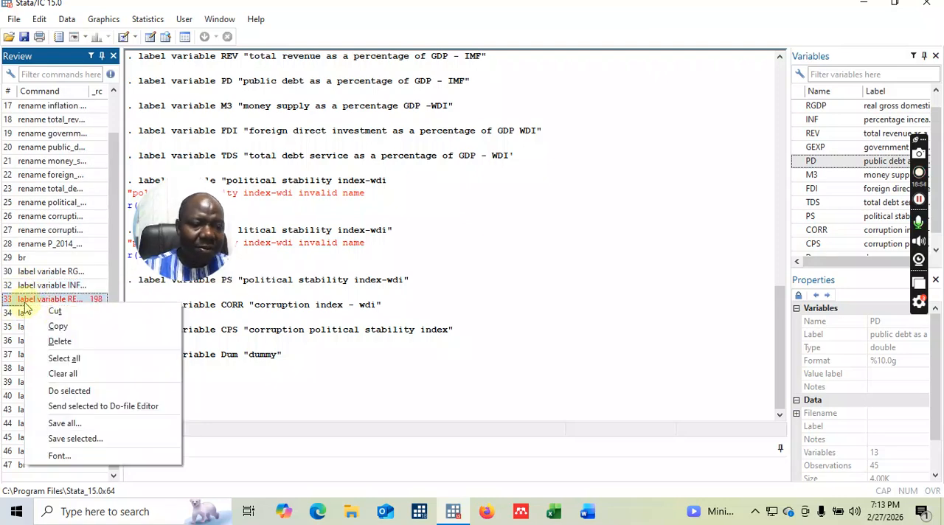
{"action": "left_click", "coordinate": [63, 342]}
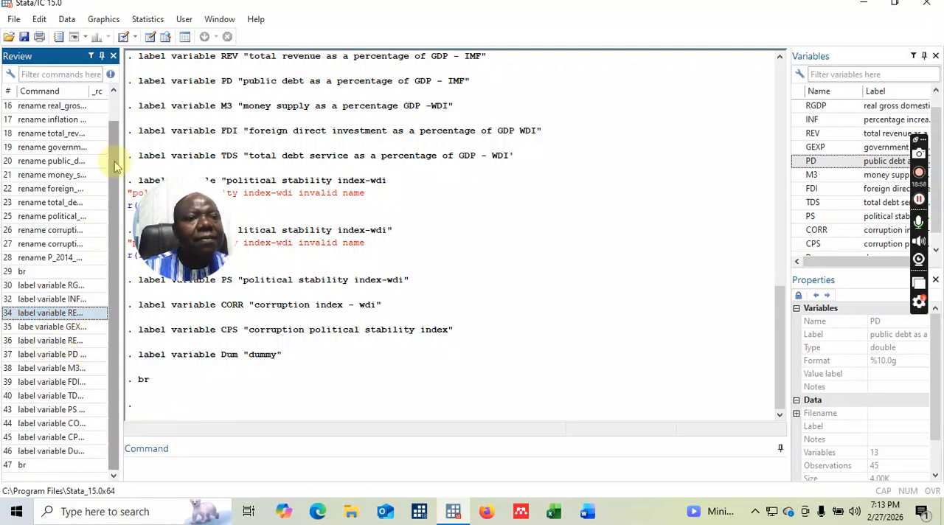
Copy the whole command history, from the import excel command through the final br, into a new do-file.
{"action": "scroll", "coordinate": [114, 163], "scroll_direction": "up", "scroll_amount": 1}
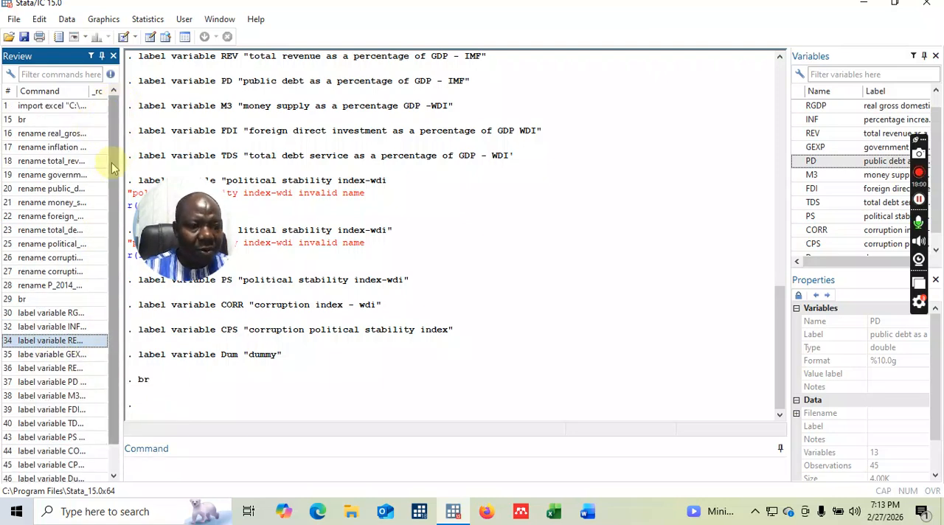
{"action": "mouse_move", "coordinate": [161, 217]}
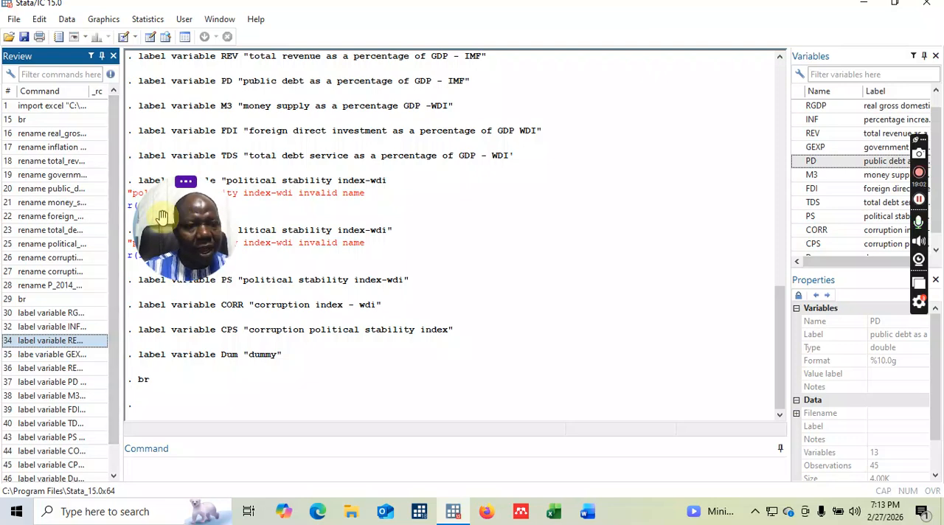
{"action": "left_click_drag", "start_coordinate": [155, 213], "coordinate": [62, 221]}
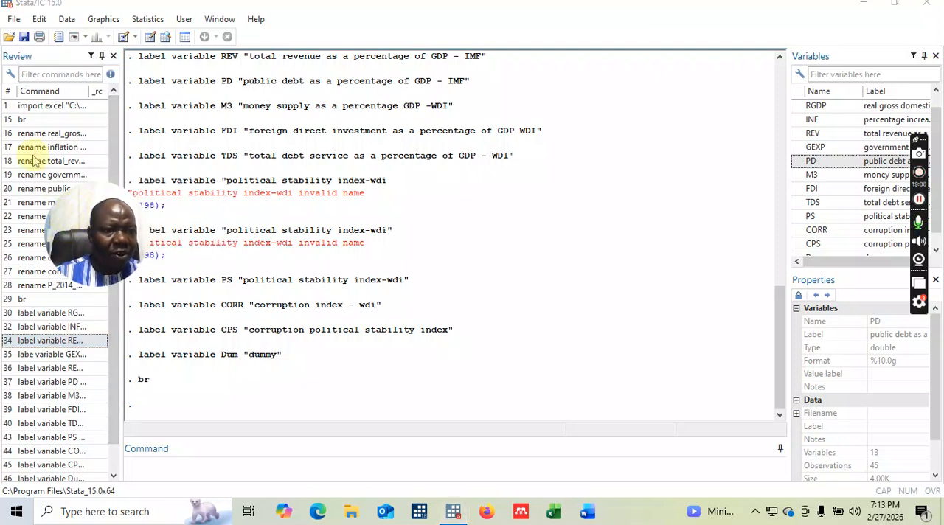
{"action": "left_click", "coordinate": [37, 107]}
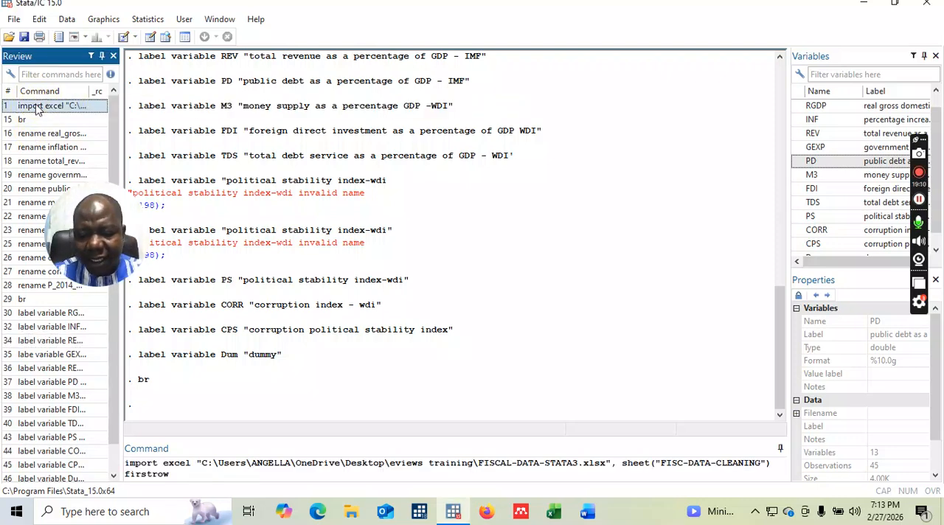
{"action": "key", "text": "shift+Down"}
{"action": "key", "text": "shift+Down"}
{"action": "key", "text": "shift+Down"}
{"action": "key", "text": "shift+Down"}
{"action": "key", "text": "shift+Down"}
{"action": "key", "text": "shift+Down"}
{"action": "key", "text": "shift+Down"}
{"action": "key", "text": "shift+Down"}
{"action": "key", "text": "shift+Down"}
{"action": "key", "text": "shift+Down"}
{"action": "key", "text": "shift+Down"}
{"action": "key", "text": "shift+Down"}
{"action": "key", "text": "shift+Down"}
{"action": "key", "text": "shift+Down"}
{"action": "key", "text": "shift+Down"}
{"action": "key", "text": "shift+Down"}
{"action": "key", "text": "shift+Down"}
{"action": "key", "text": "shift+Down"}
{"action": "key", "text": "shift+Down"}
{"action": "key", "text": "shift+Down"}
{"action": "key", "text": "shift+Down"}
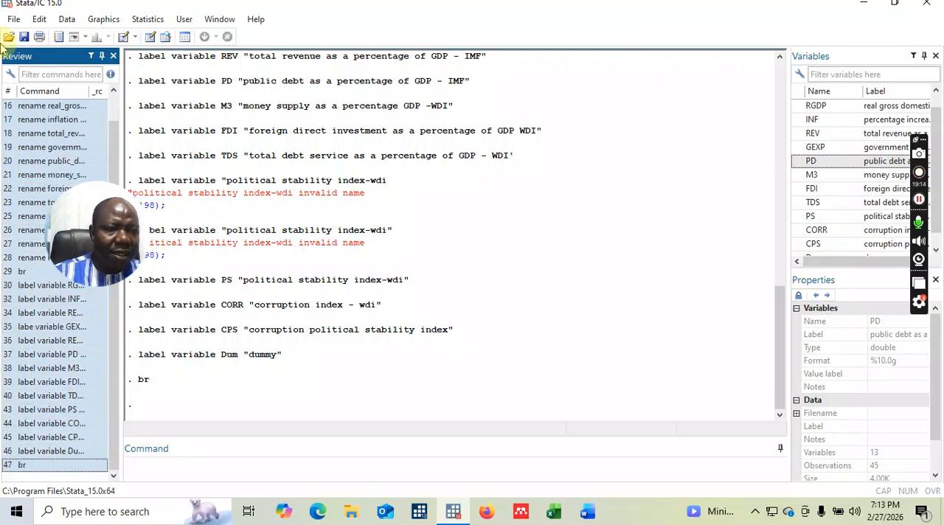
{"action": "right_click", "coordinate": [39, 121]}
{"action": "left_click", "coordinate": [69, 141]}
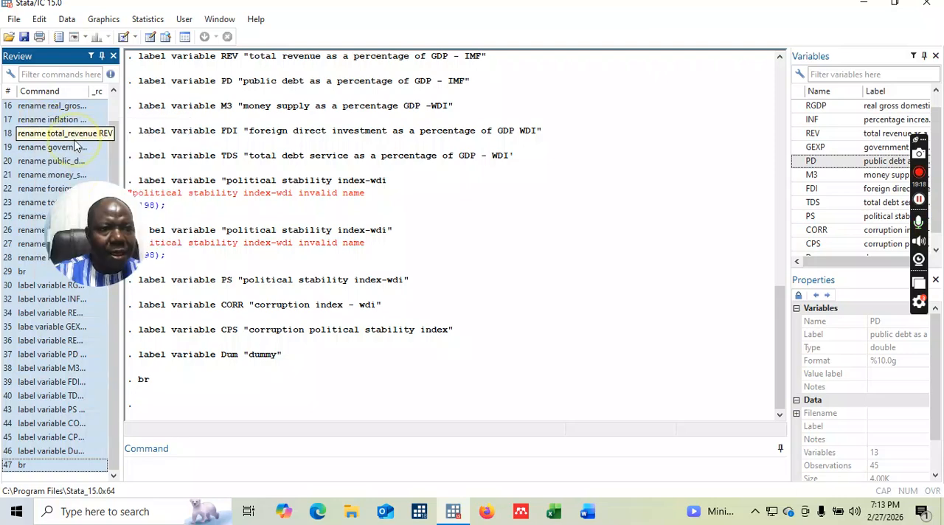
{"action": "left_click", "coordinate": [126, 40]}
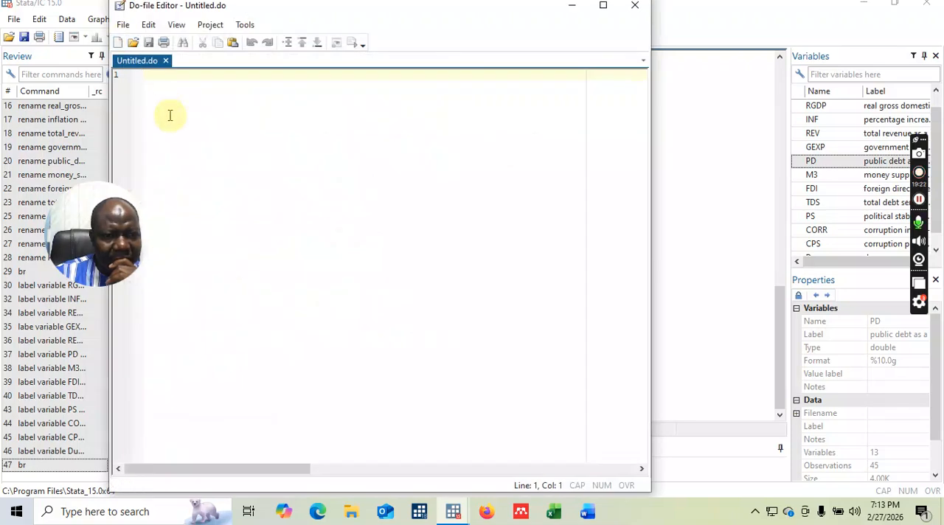
{"action": "key", "text": "ctrl+v"}
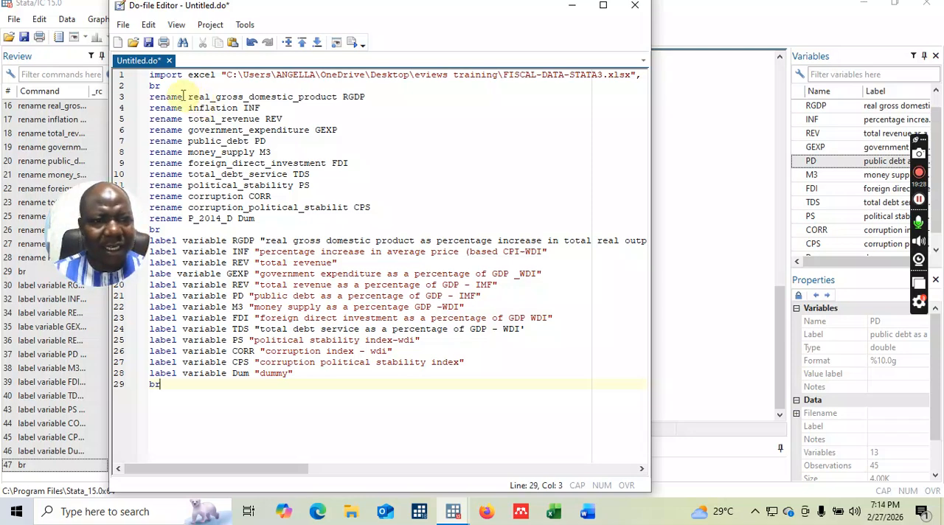
Insert a new line above the import excel command and start a // comment on it.
{"action": "left_click", "coordinate": [150, 75]}
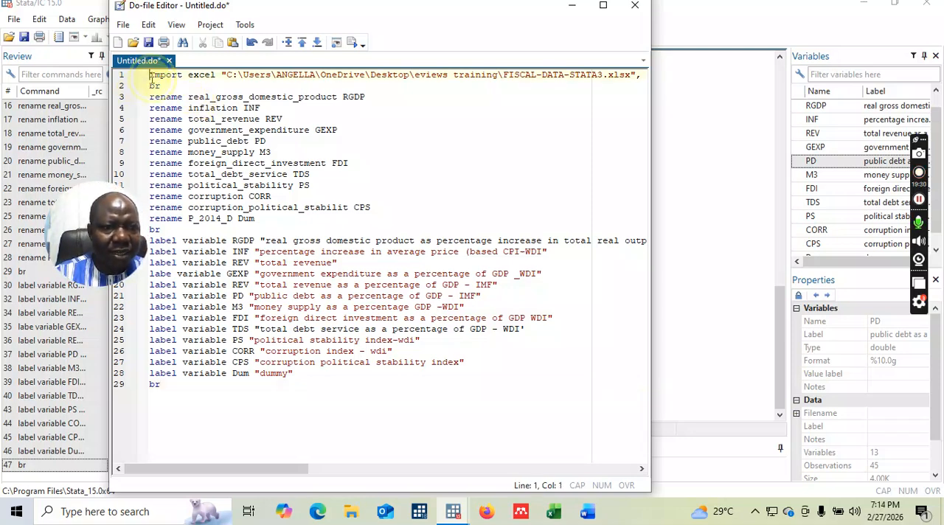
{"action": "key", "text": "Return"}
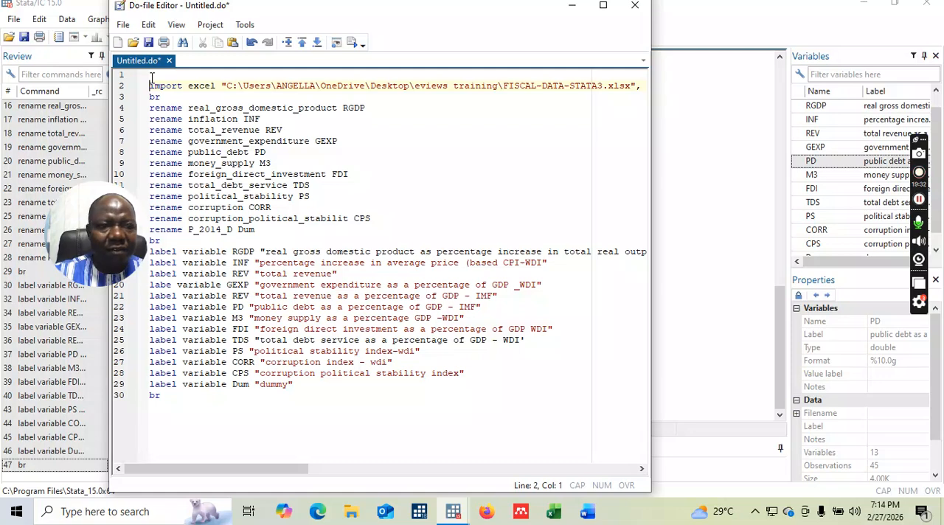
{"action": "left_click", "coordinate": [161, 75]}
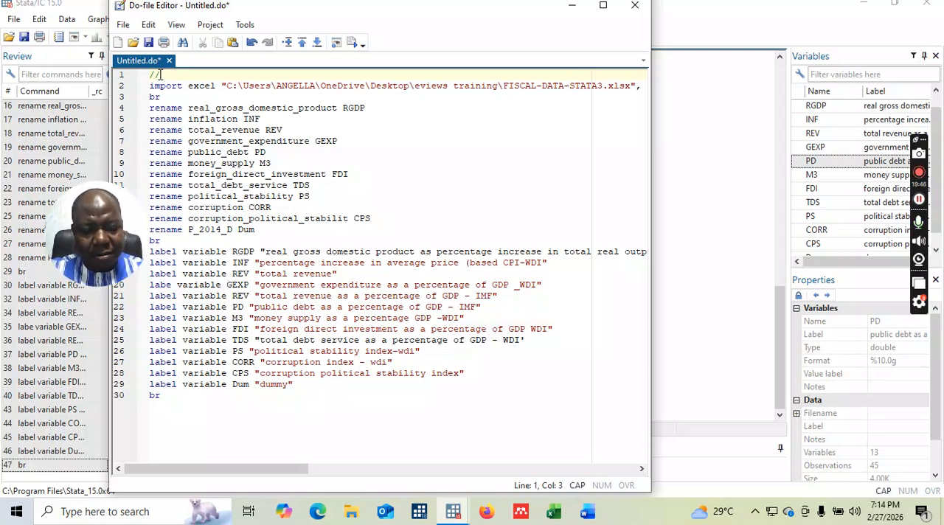
{"action": "type", "text": "ESTUMATIN"}
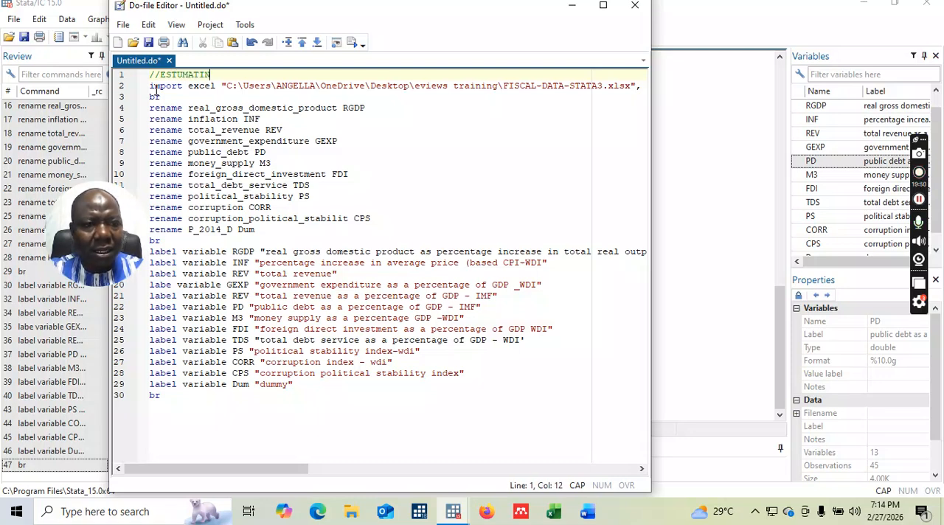
{"action": "key", "text": "BackSpace"}
{"action": "key", "text": "BackSpace"}
{"action": "key", "text": "BackSpace"}
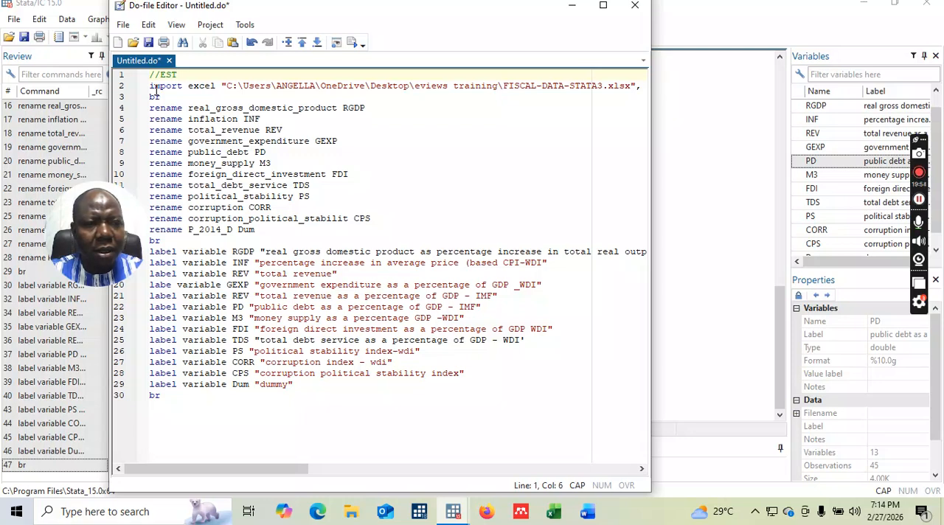
{"action": "type", "text": "IMATING"}
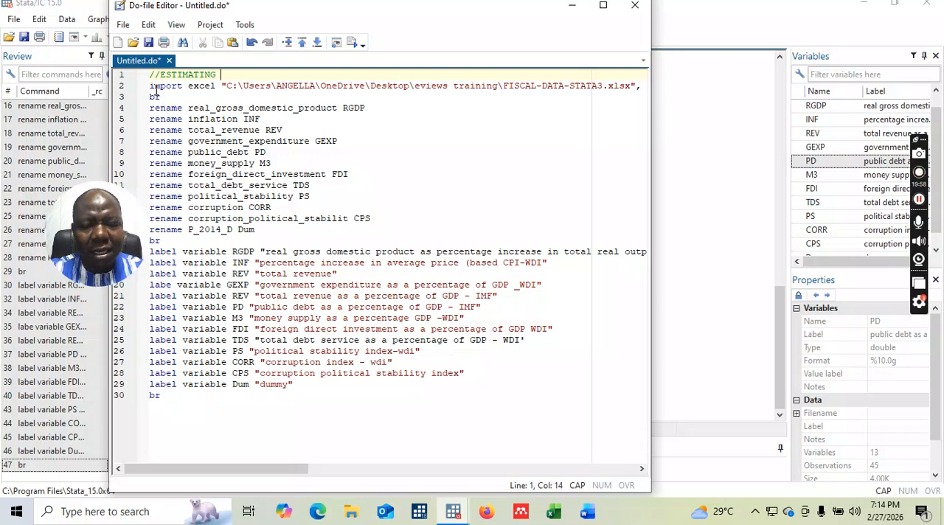
{"action": "key", "text": "BackSpace"}
{"action": "key", "text": "BackSpace"}
{"action": "key", "text": "BackSpace"}
{"action": "key", "text": "BackSpace"}
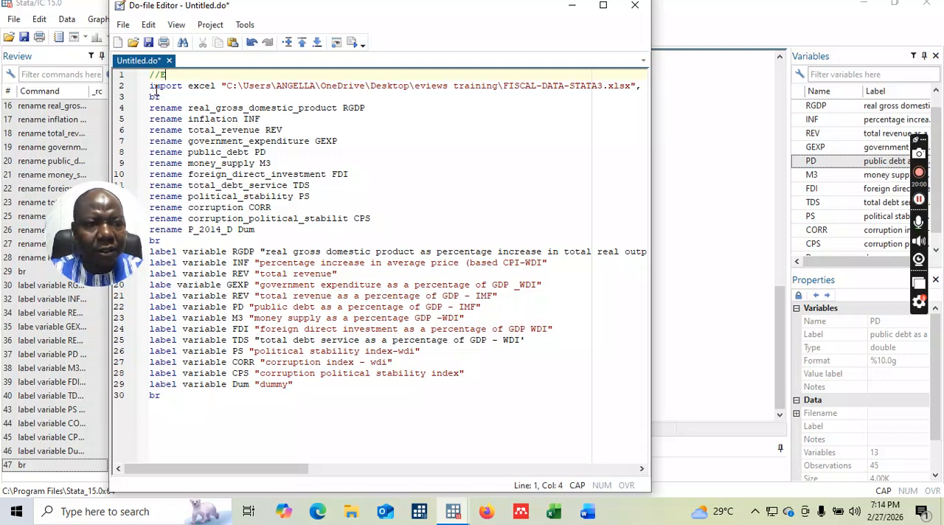
Complete the opening comment so it reads "//CODING AND LABELLING VARIABLES IN STATA-15".
{"action": "type", "text": "CODING AND LABELLING VARIABLE"}
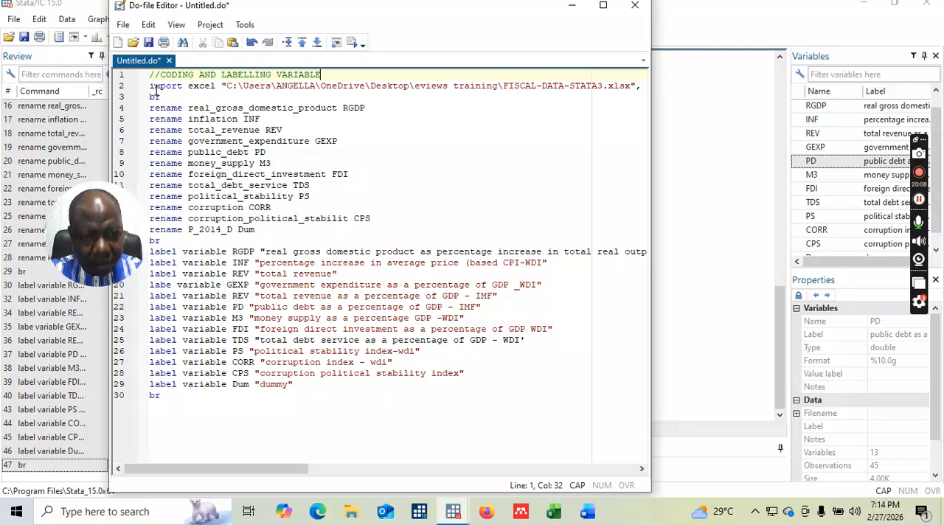
{"action": "key", "text": "BackSpace"}
{"action": "type", "text": "STATA-15"}
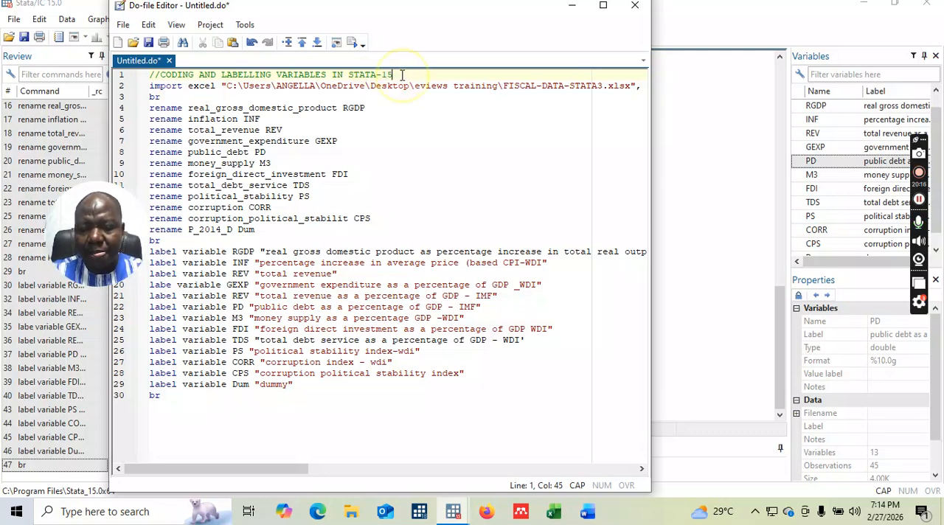
Add the comment line "**FILE DIRECTORY" directly above the import excel command in the do-file.
{"action": "key", "text": "Return"}
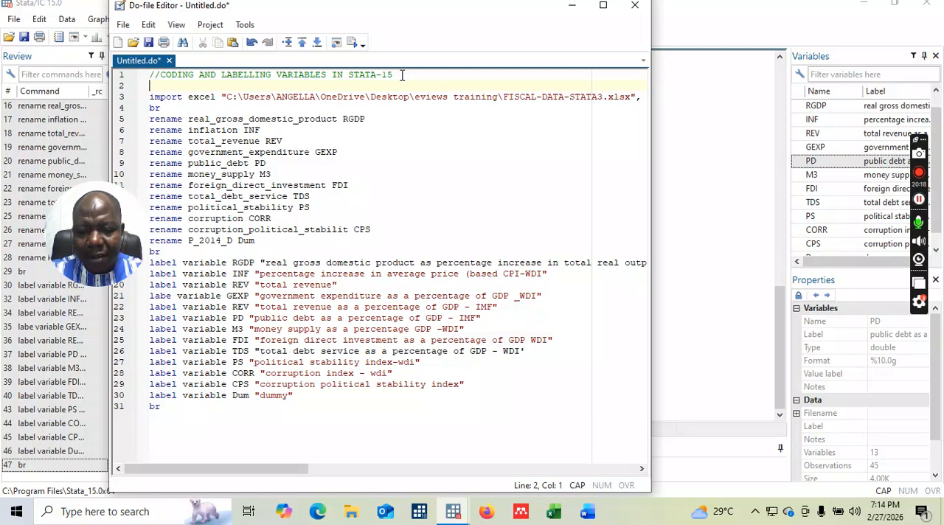
{"action": "type", "text": "**DIRECTORY"}
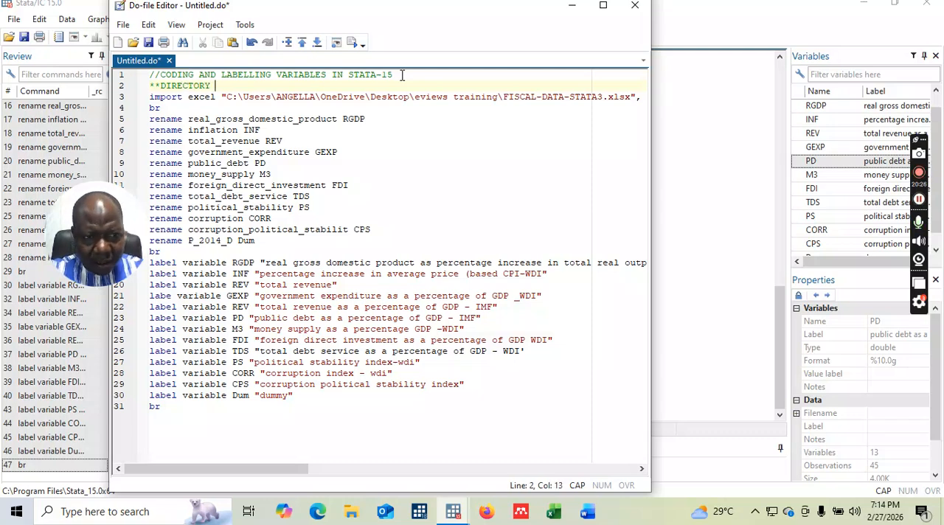
{"action": "key", "text": "BackSpace"}
{"action": "key", "text": "BackSpace"}
{"action": "key", "text": "BackSpace"}
{"action": "key", "text": "BackSpace"}
{"action": "key", "text": "BackSpace"}
{"action": "key", "text": "BackSpace"}
{"action": "key", "text": "BackSpace"}
{"action": "key", "text": "BackSpace"}
{"action": "key", "text": "BackSpace"}
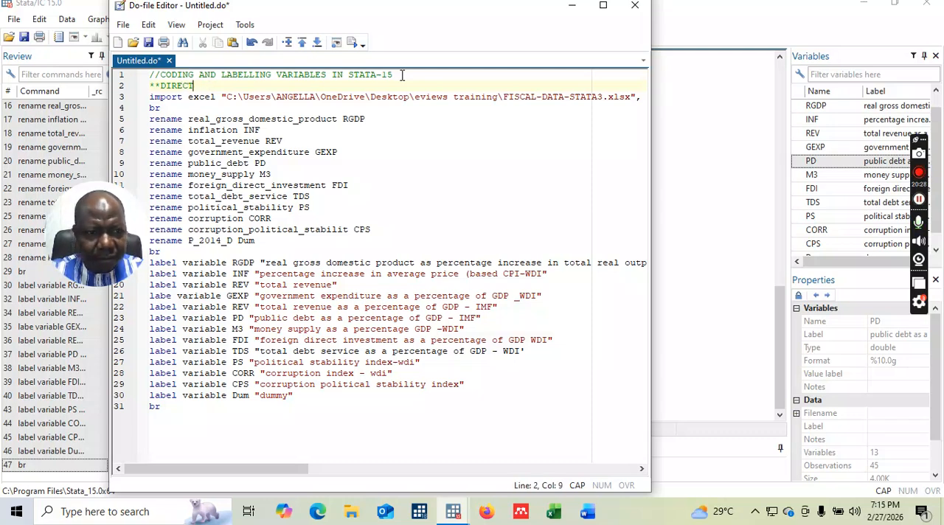
{"action": "key", "text": "BackSpace"}
{"action": "type", "text": "F"}
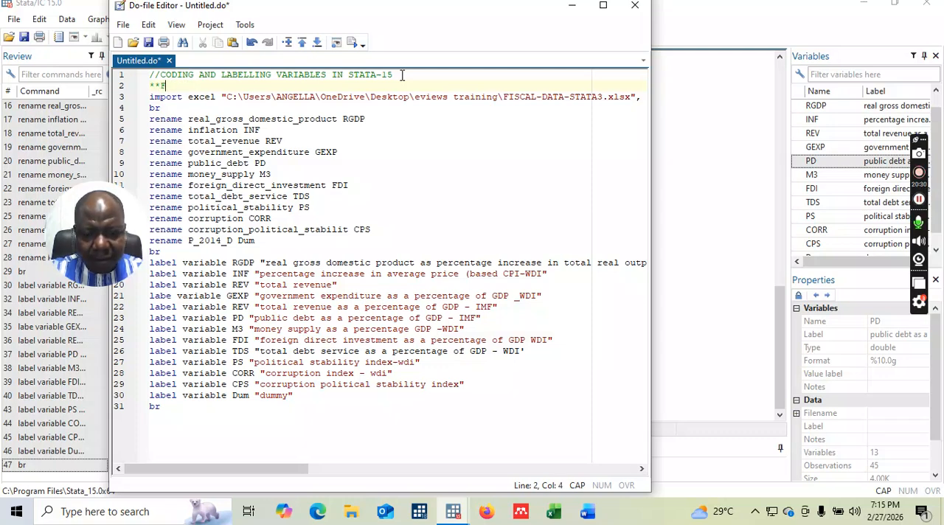
{"action": "type", "text": "ILE DIRECTORY"}
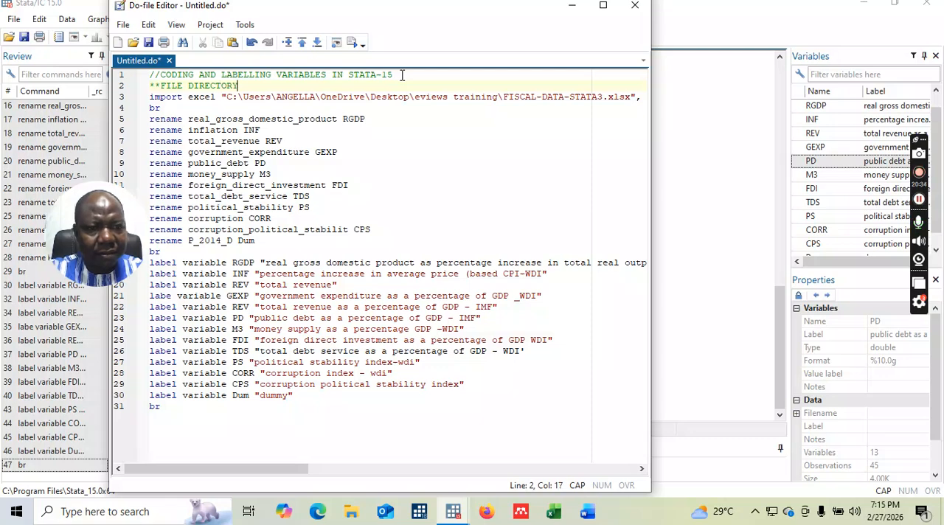
Insert a new line between the first br and the first rename command and start a ** comment on it.
{"action": "left_click", "coordinate": [189, 111]}
{"action": "key", "text": "Return"}
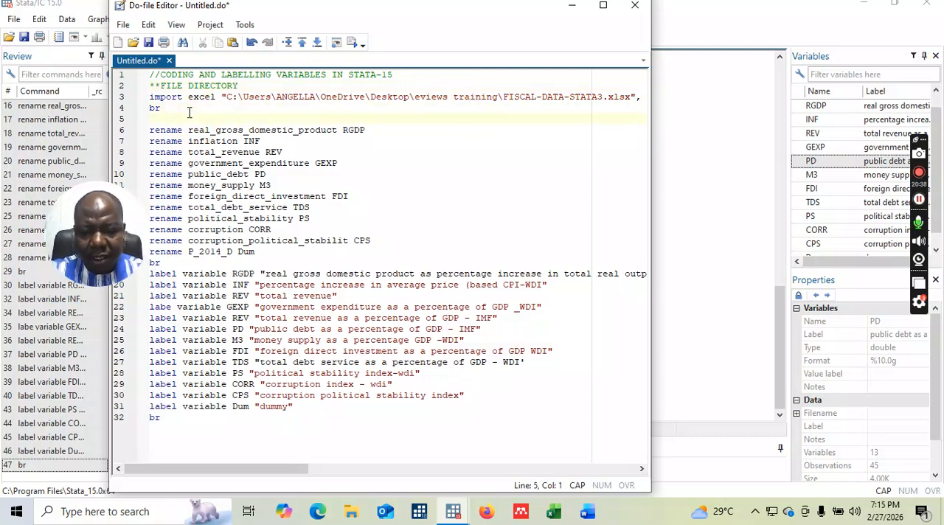
{"action": "type", "text": "*8"}
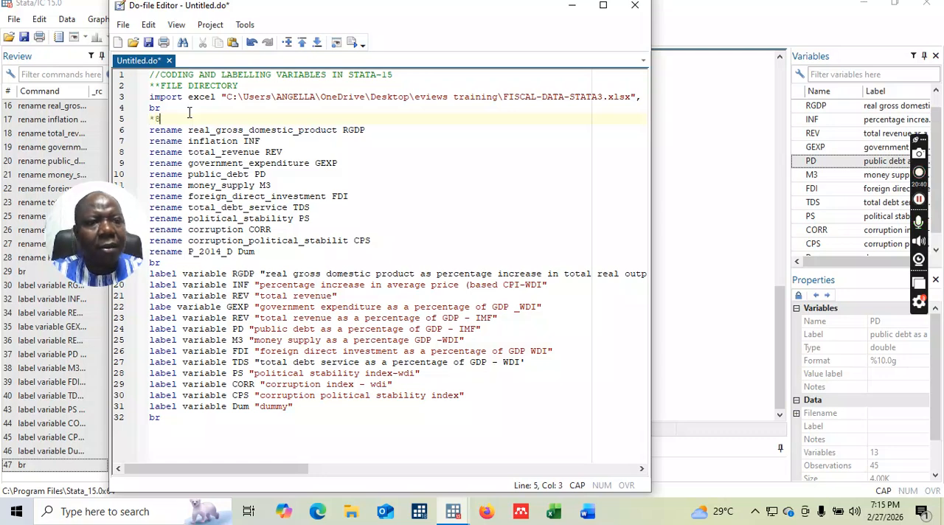
{"action": "key", "text": "BackSpace"}
{"action": "type", "text": "*8"}
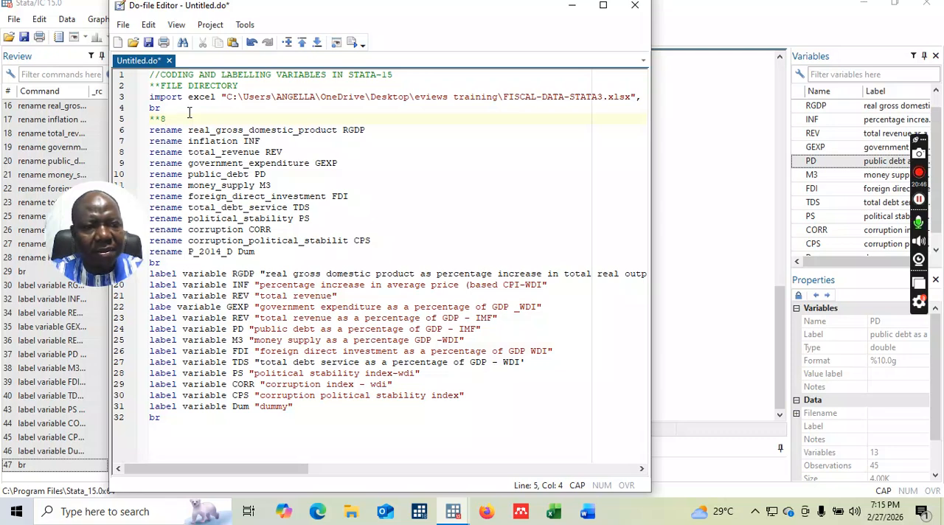
{"action": "key", "text": "BackSpace"}
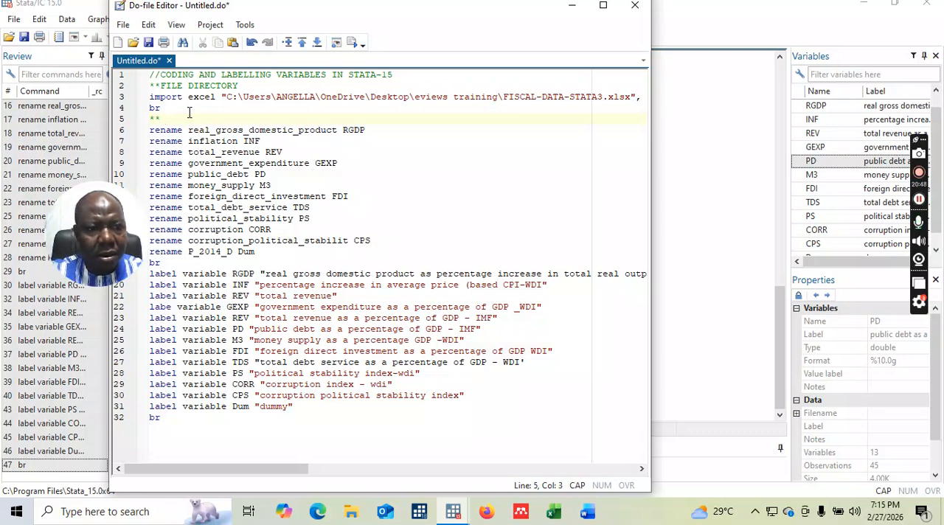
Complete the comment above the rename commands so it reads "** RENAMING OR CODING OF VARIABLES".
{"action": "type", "text": "RENAME"}
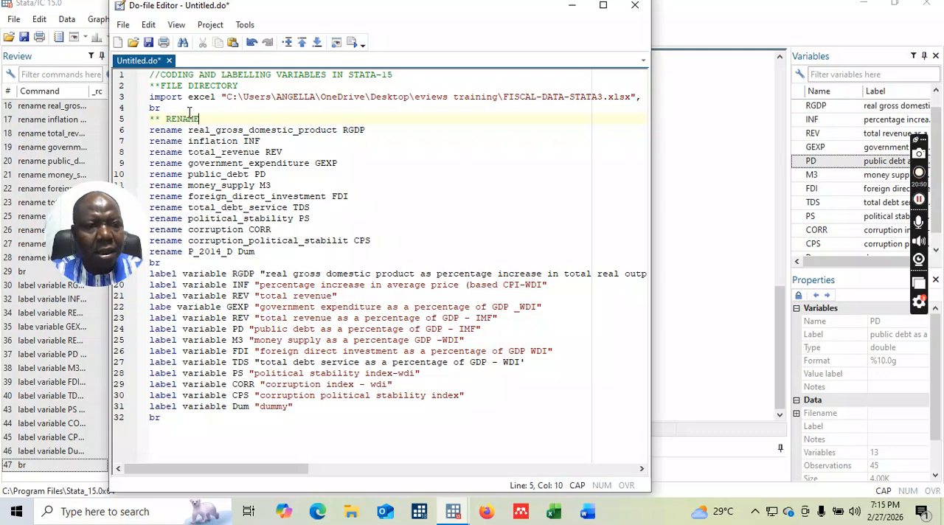
{"action": "key", "text": "BackSpace"}
{"action": "type", "text": "ING "}
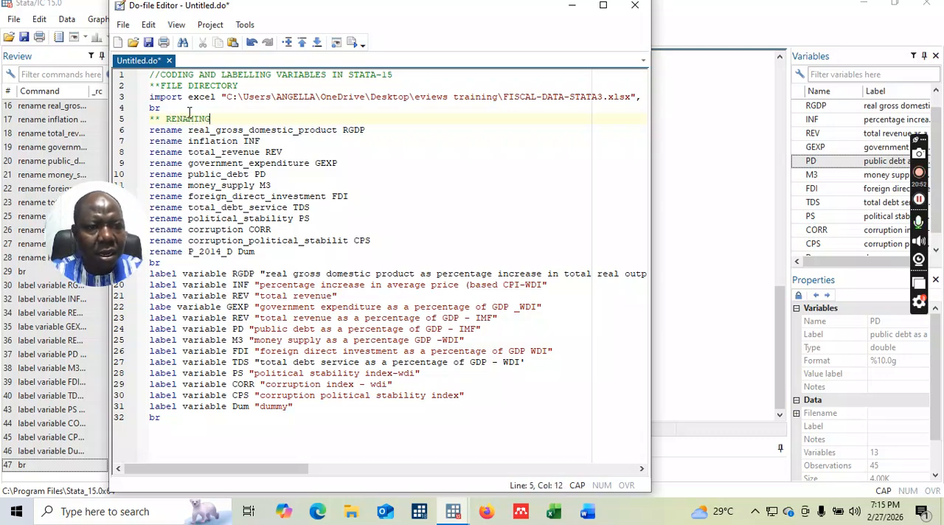
{"action": "type", "text": "OR CODI"}
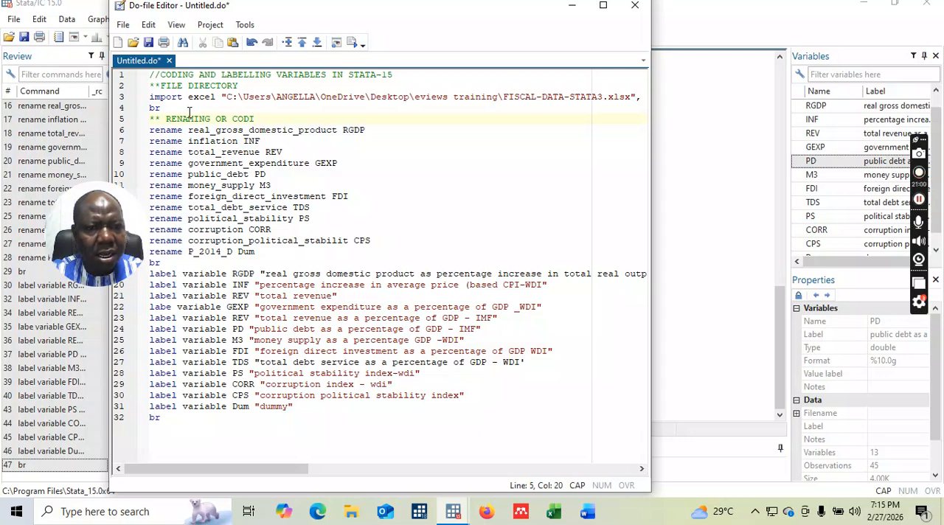
{"action": "type", "text": "NG OD V"}
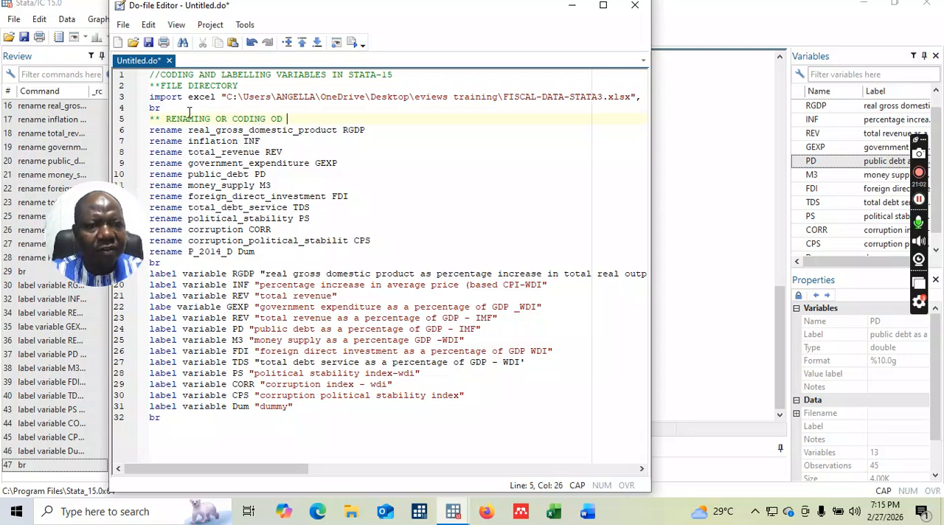
{"action": "key", "text": "BackSpace"}
{"action": "key", "text": "BackSpace"}
{"action": "type", "text": "VARIABLE"}
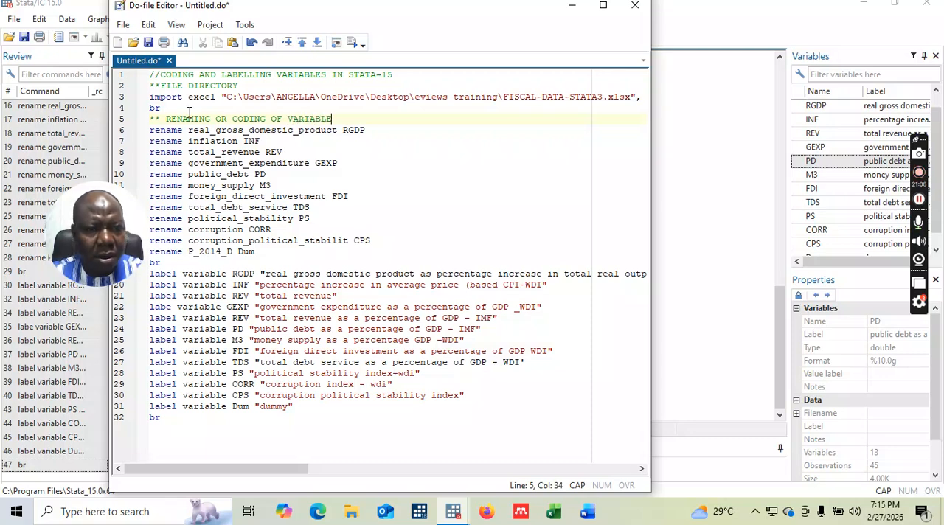
{"action": "left_click", "coordinate": [283, 119]}
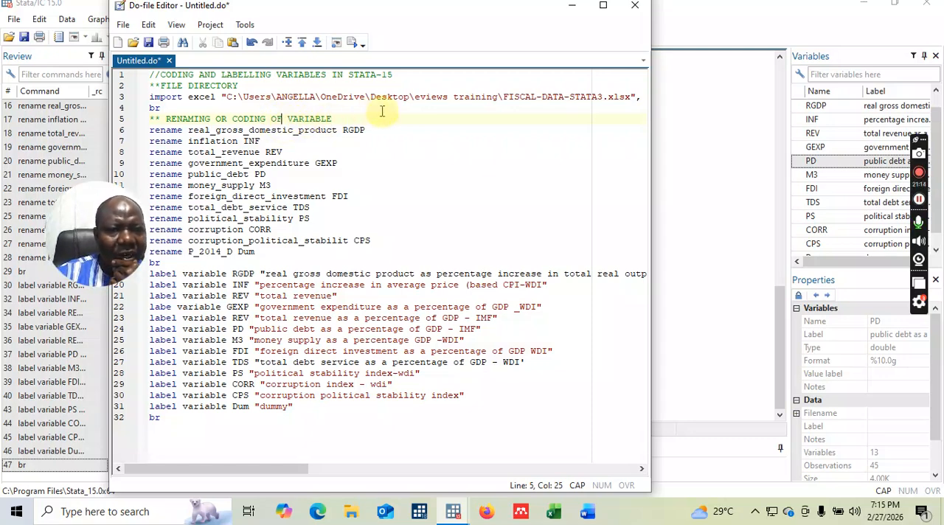
{"action": "left_click", "coordinate": [334, 119]}
{"action": "type", "text": "S"}
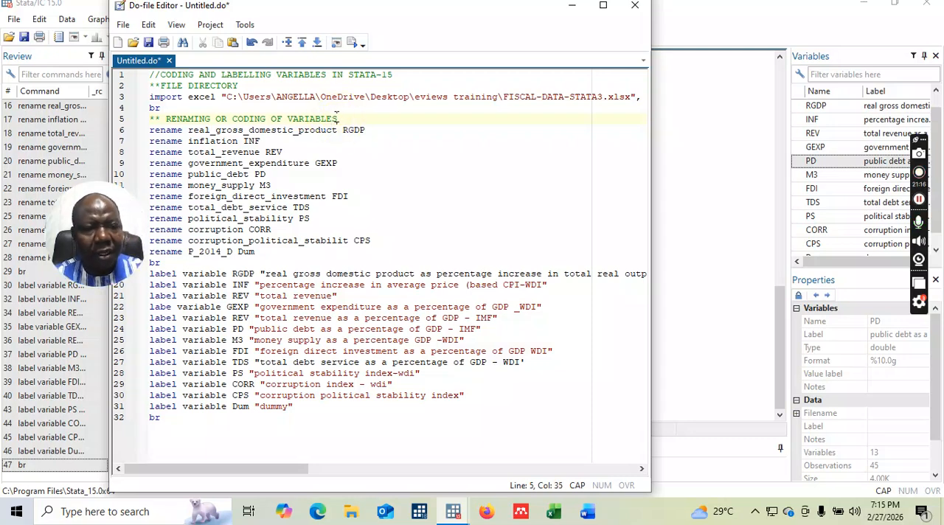
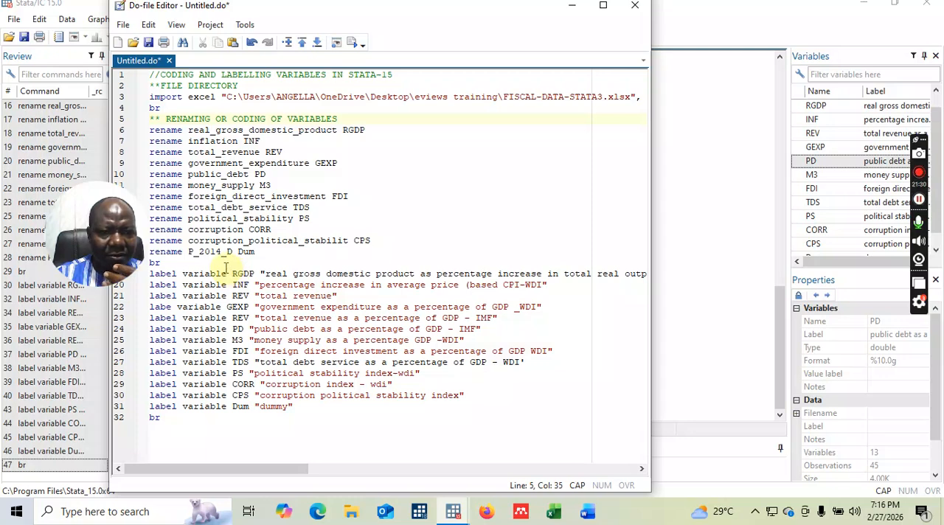
Add a blank line after the second br and the comment "//LABEL VARIABLE" directly above the label variable commands.
{"action": "left_click", "coordinate": [182, 263]}
{"action": "key", "text": "Return"}
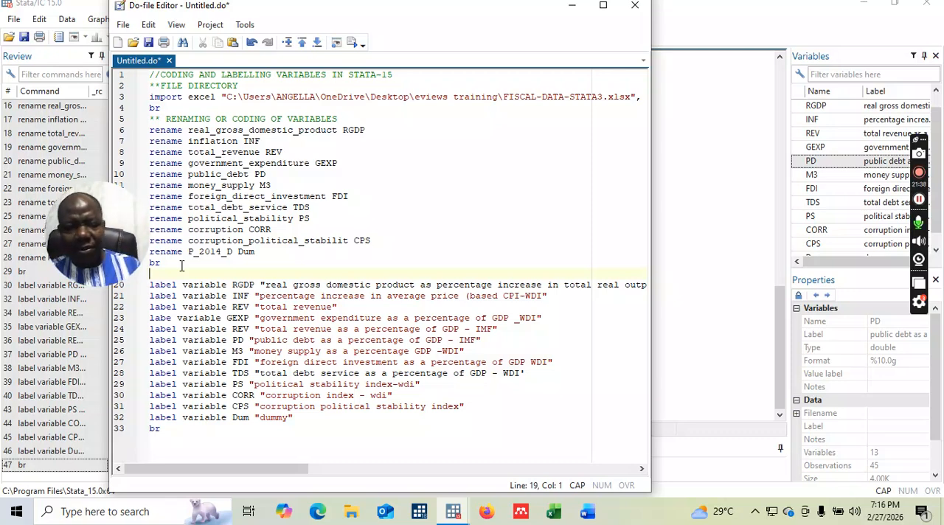
{"action": "key", "text": "Return"}
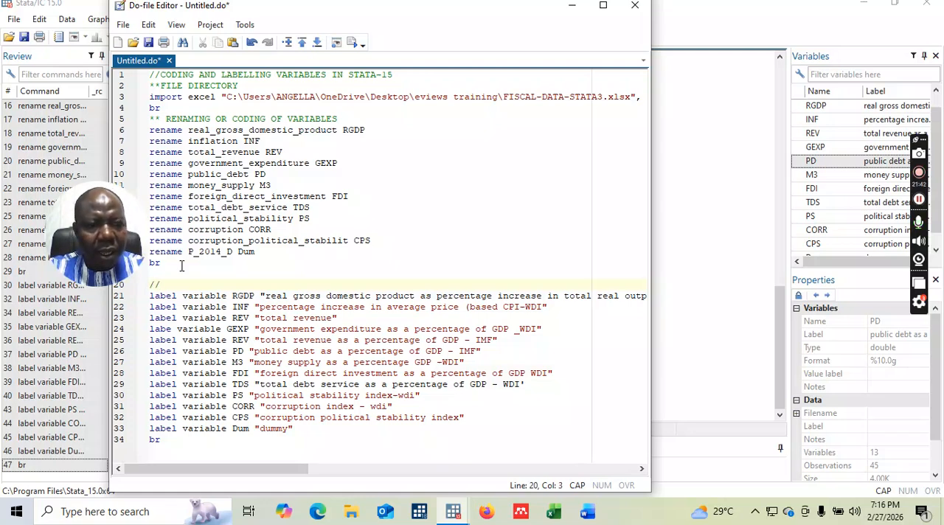
{"action": "type", "text": "//LABE"}
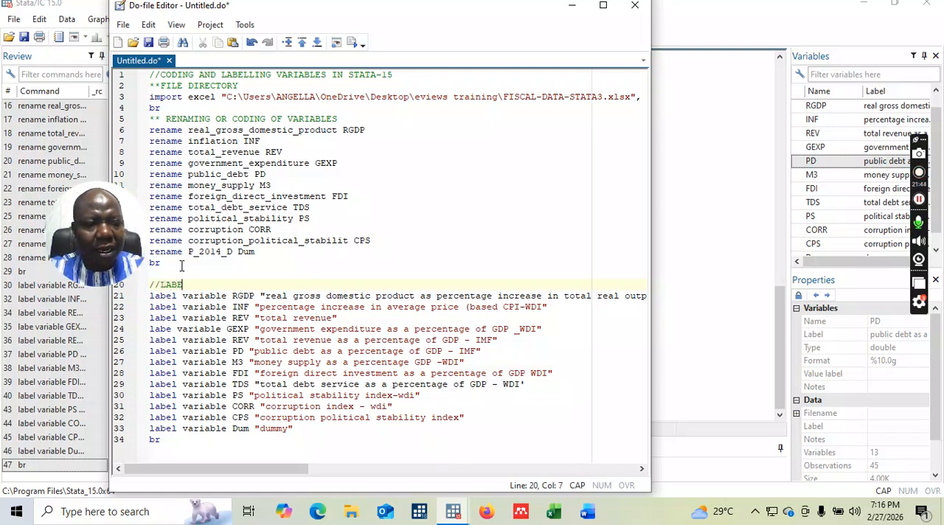
{"action": "type", "text": "LL"}
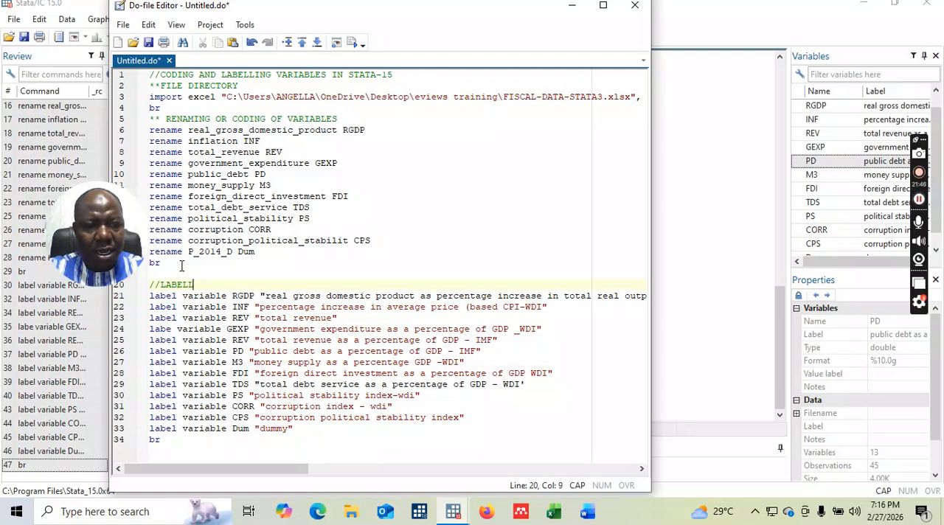
{"action": "key", "text": "BackSpace"}
{"action": "type", "text": "VARI"}
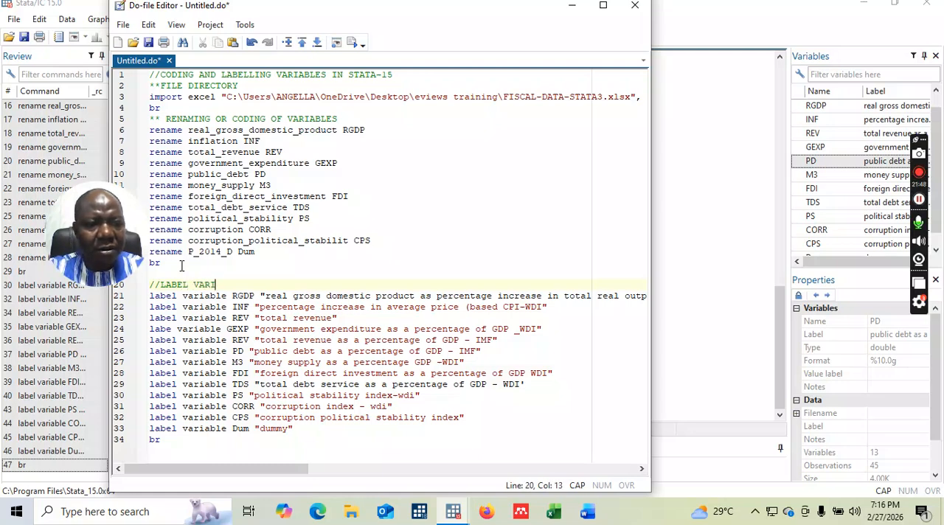
{"action": "type", "text": "ABL"}
{"action": "key", "text": "BackSpace"}
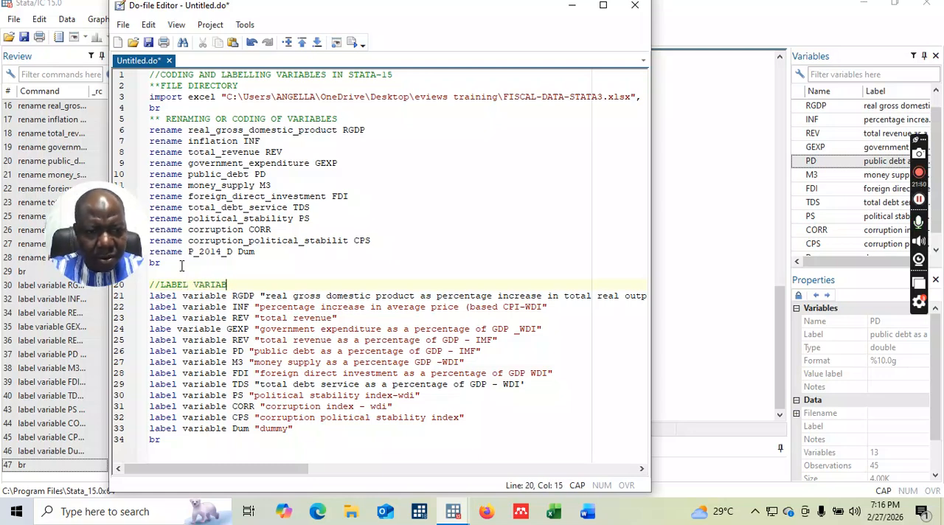
{"action": "type", "text": "LE"}
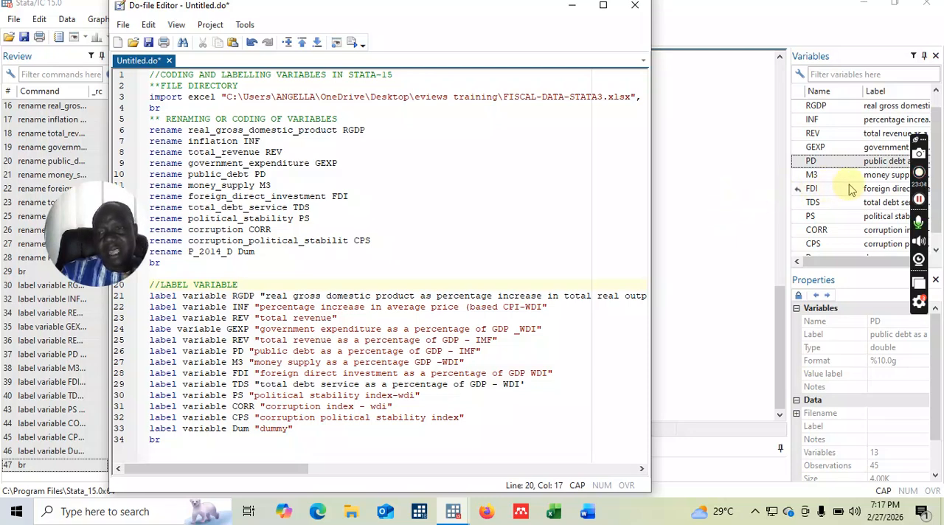
{"action": "left_click", "coordinate": [922, 175]}
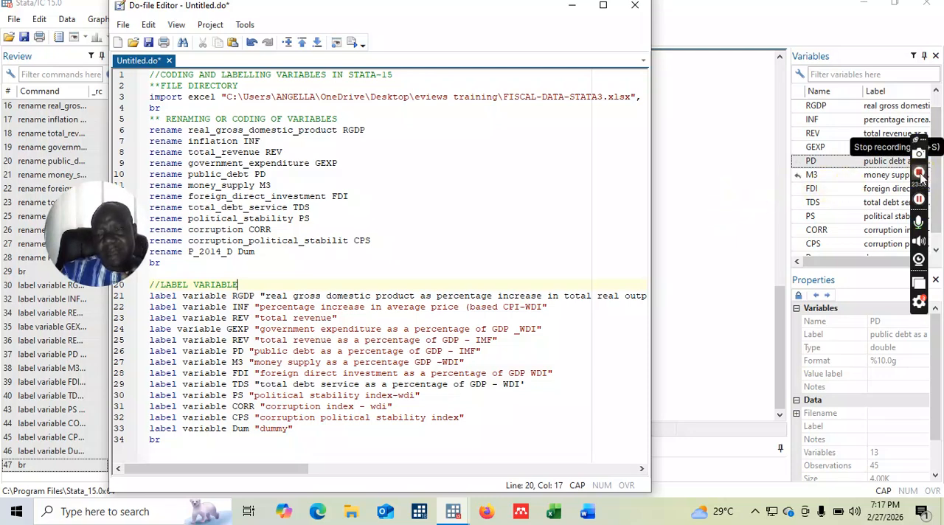